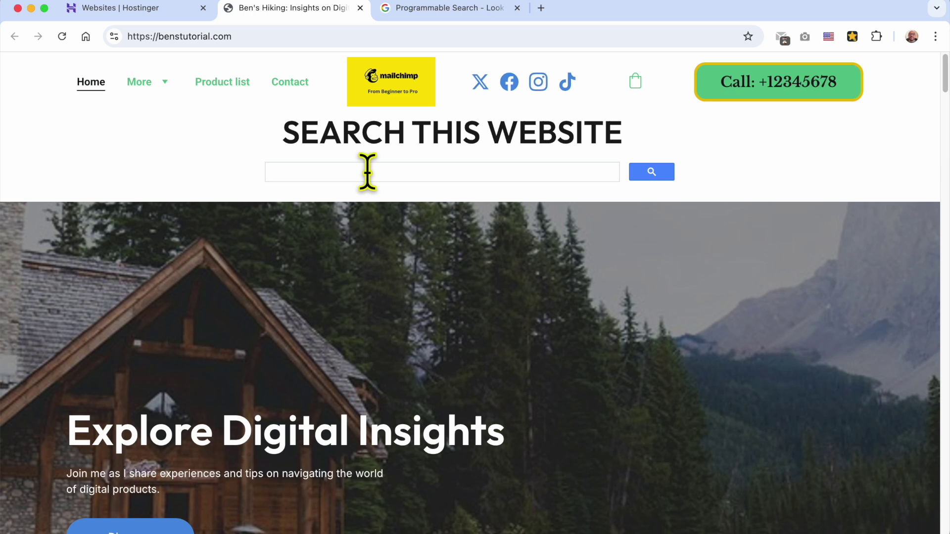
Search the website for "digital products" and check that the results come from benstutorial.com
left_click(367, 172)
type("gital products")
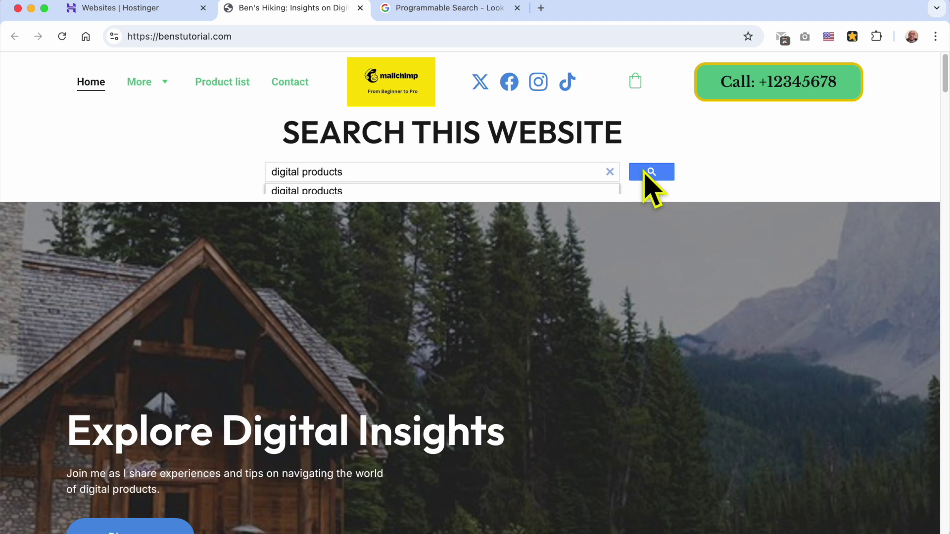
left_click(651, 172)
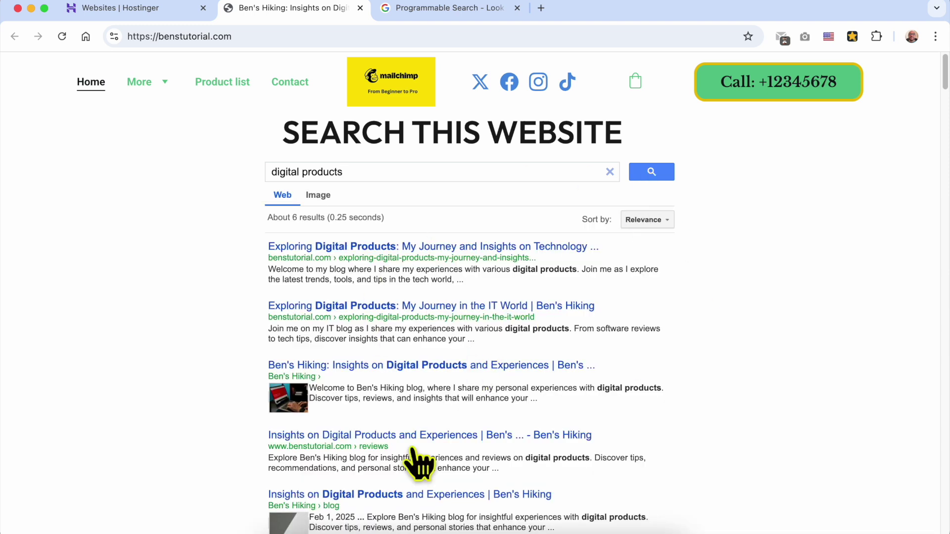
scroll(446, 282, "down", 1)
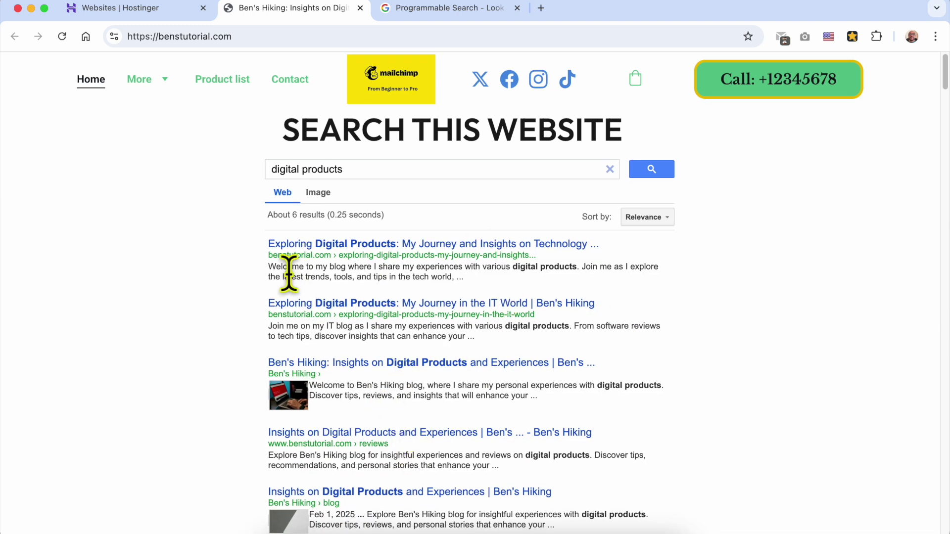
left_click_drag(268, 256, 334, 255)
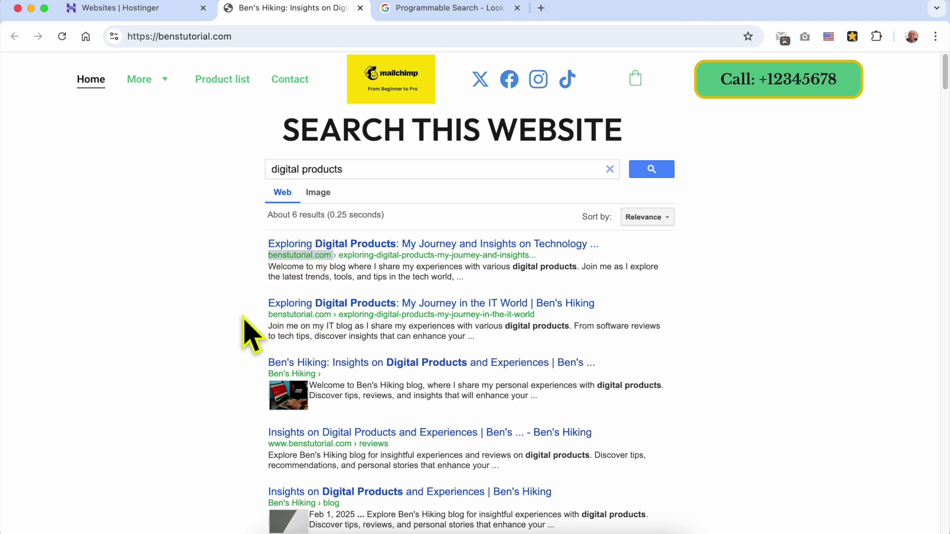
left_click_drag(267, 315, 338, 316)
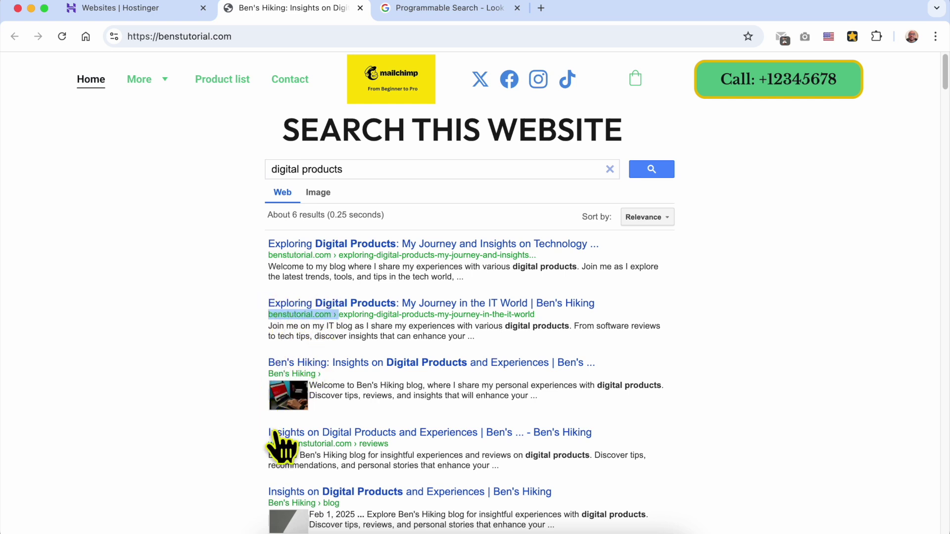
scroll(282, 445, "down", 3)
scroll(462, 403, "up", 2)
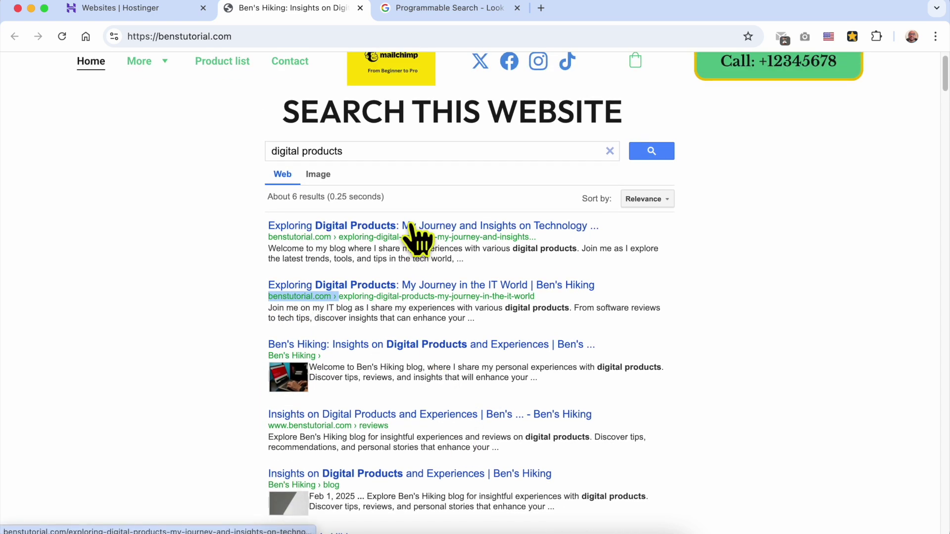
Open the "My Journey and Insights on Technology" search result, check its heading for the search term, and return to the results
left_click(411, 226)
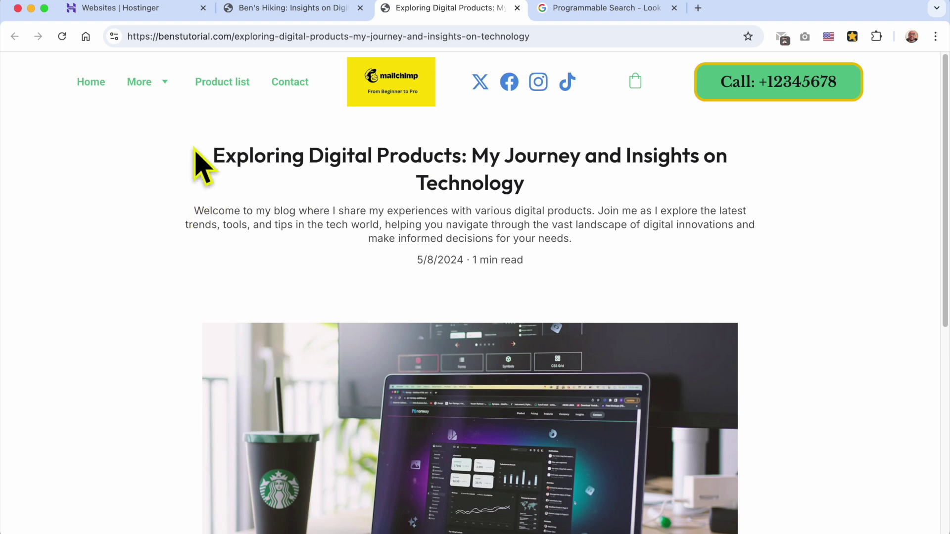
left_click_drag(315, 149, 475, 147)
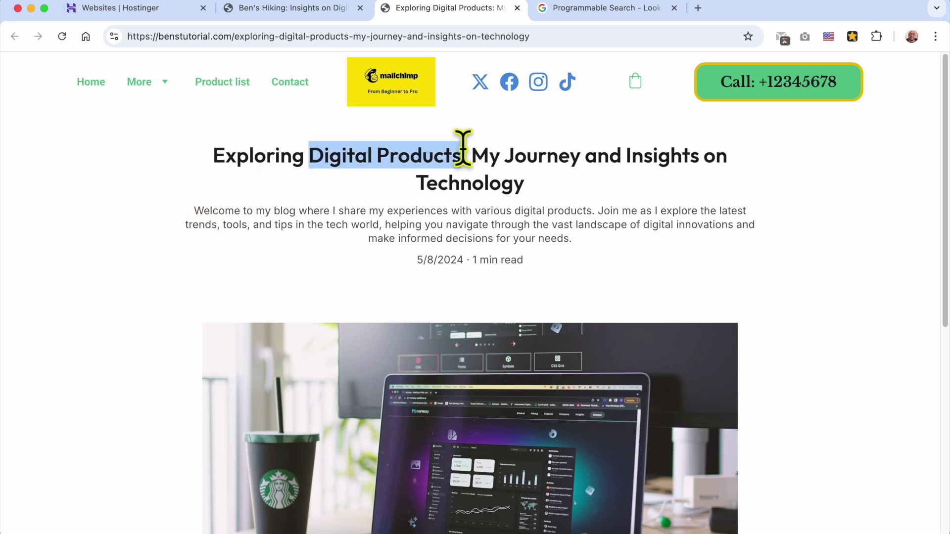
left_click(465, 192)
key("ctrl+shift+Tab")
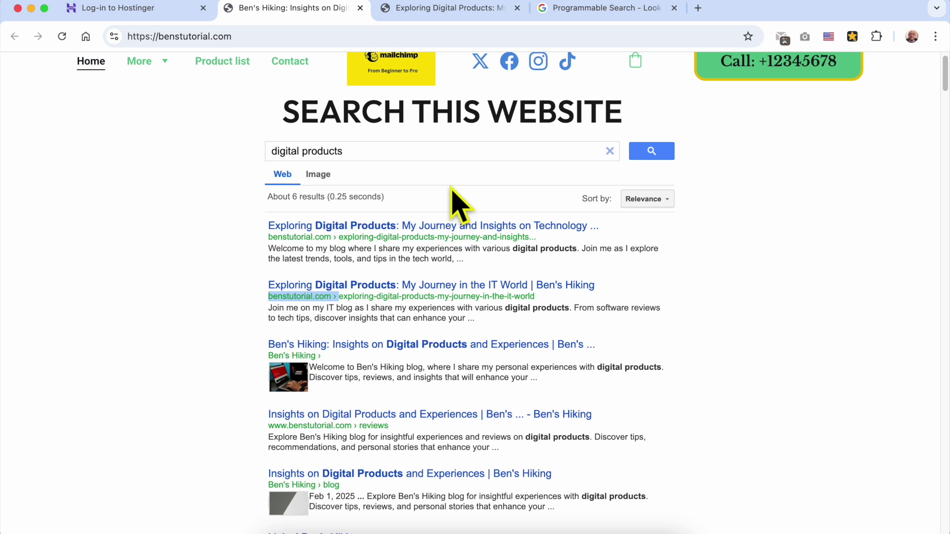
Switch to Hostinger, log in with the saved credentials and display the list of websites
left_click(161, 9)
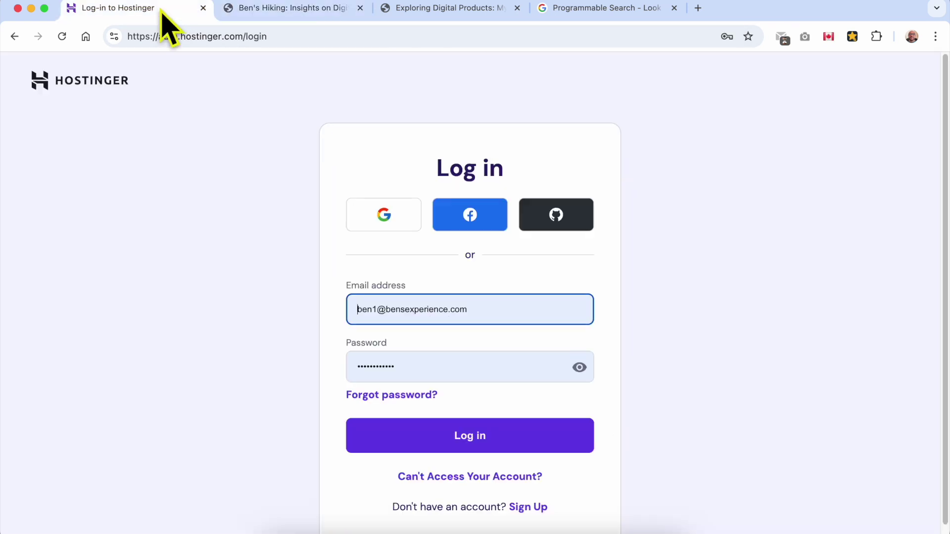
left_click(438, 436)
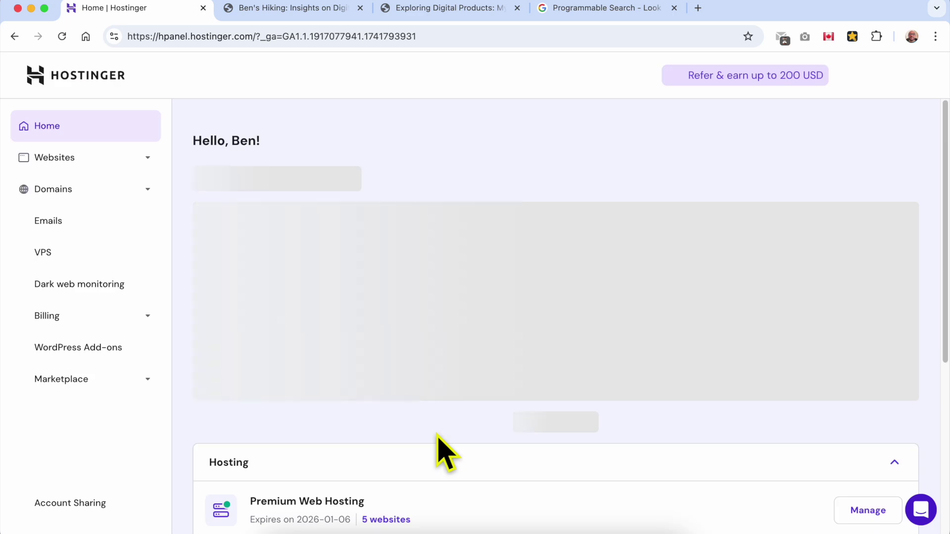
left_click(133, 159)
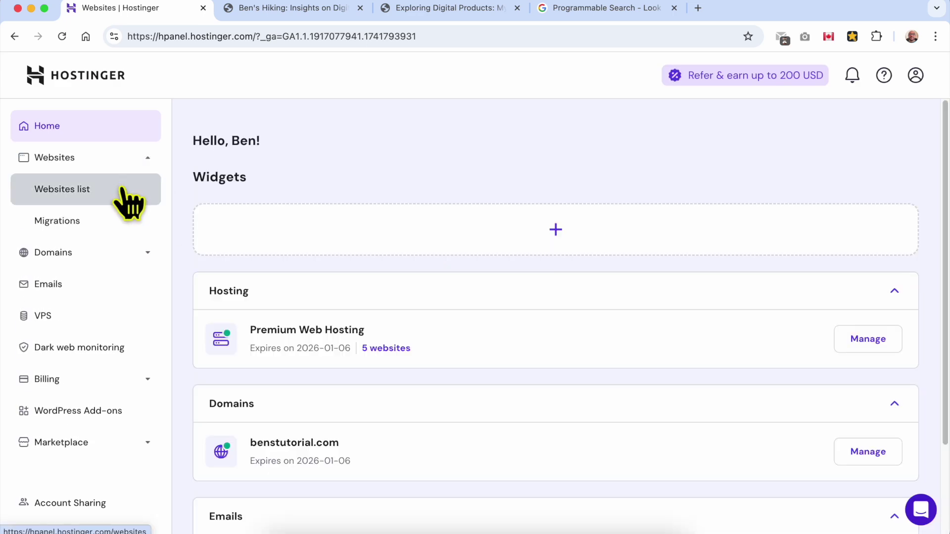
left_click(127, 203)
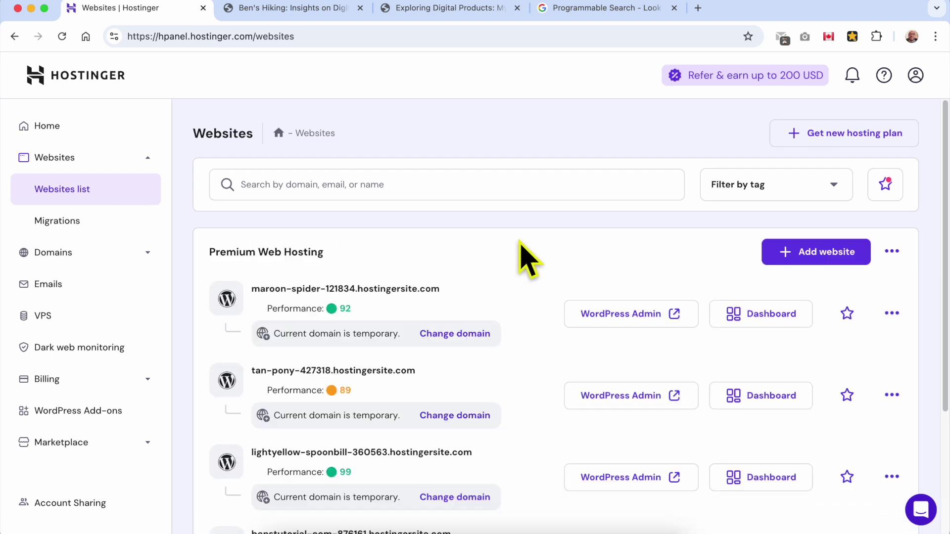
Find benstutorial.com in the websites list and open it for editing in the website builder
scroll(532, 241, "down", 3)
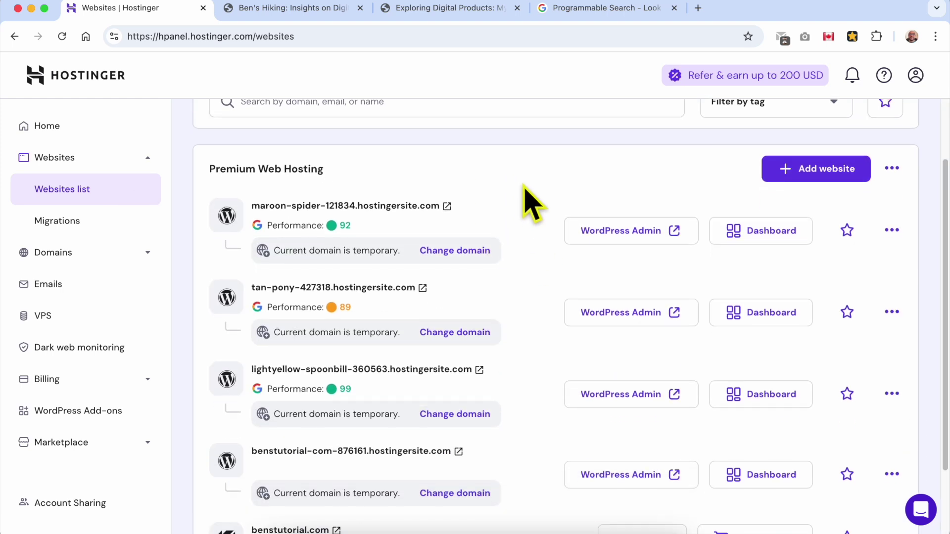
scroll(526, 203, "down", 3)
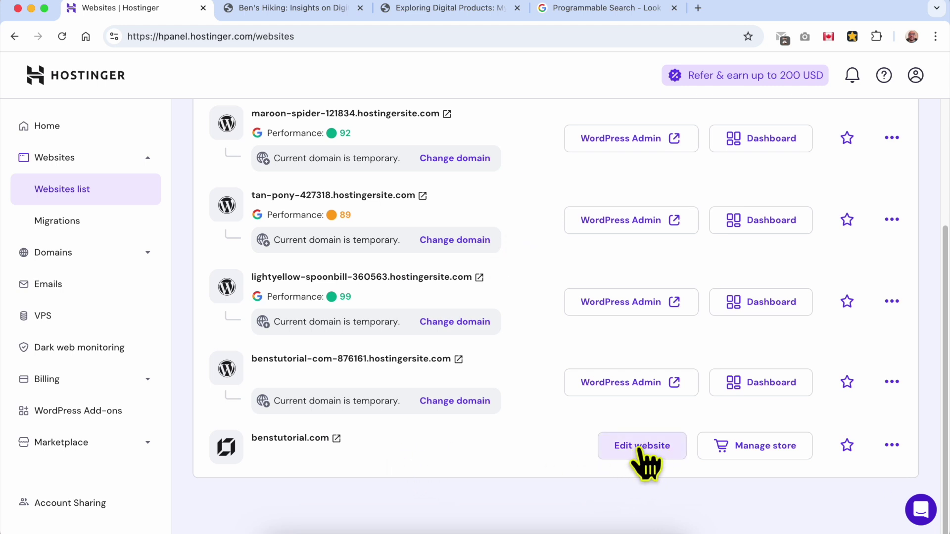
double_click(352, 441)
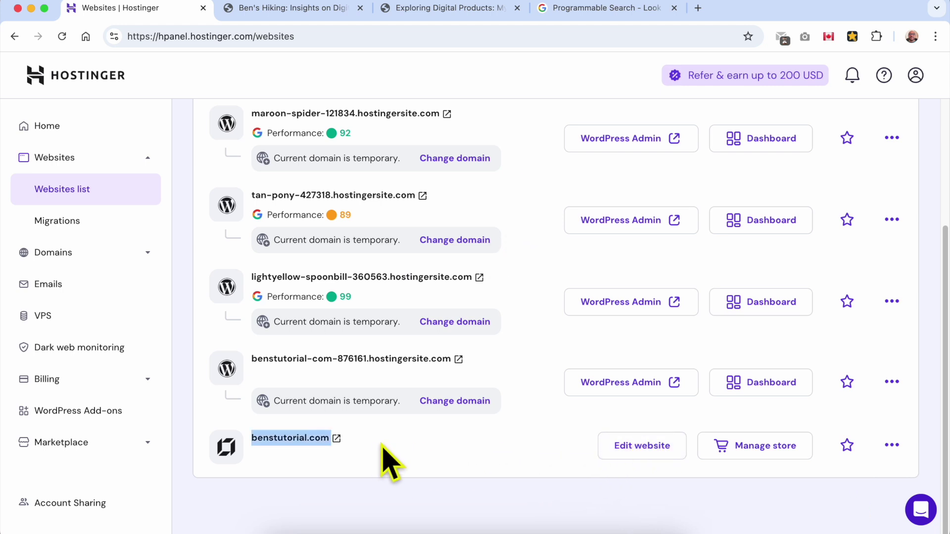
left_click(375, 461)
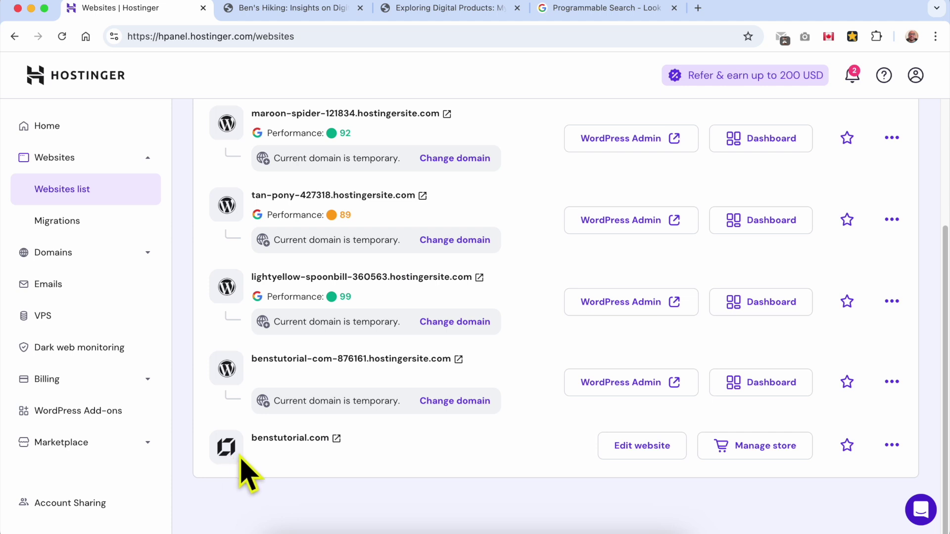
left_click(628, 446)
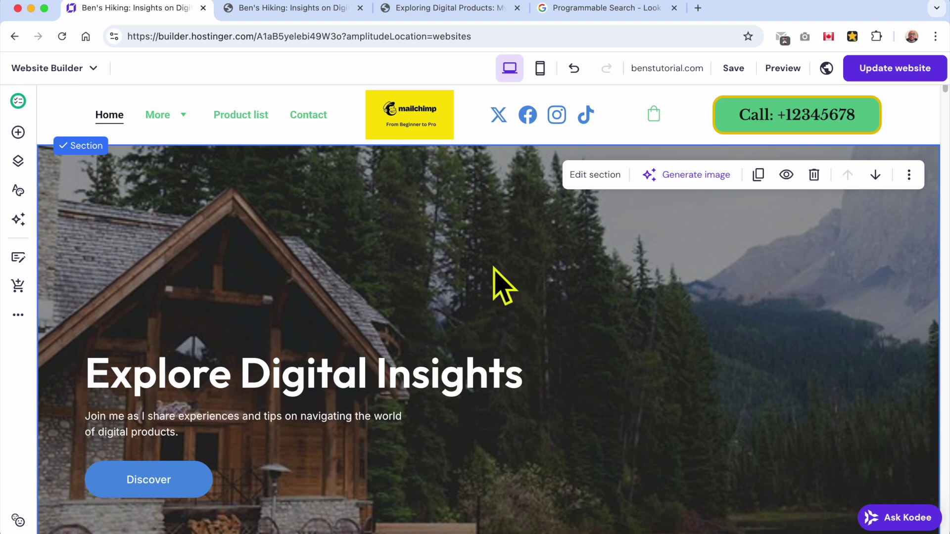
Add a blank section between the header and the "Explore Digital Insights" section of the home page
mouse_move(481, 141)
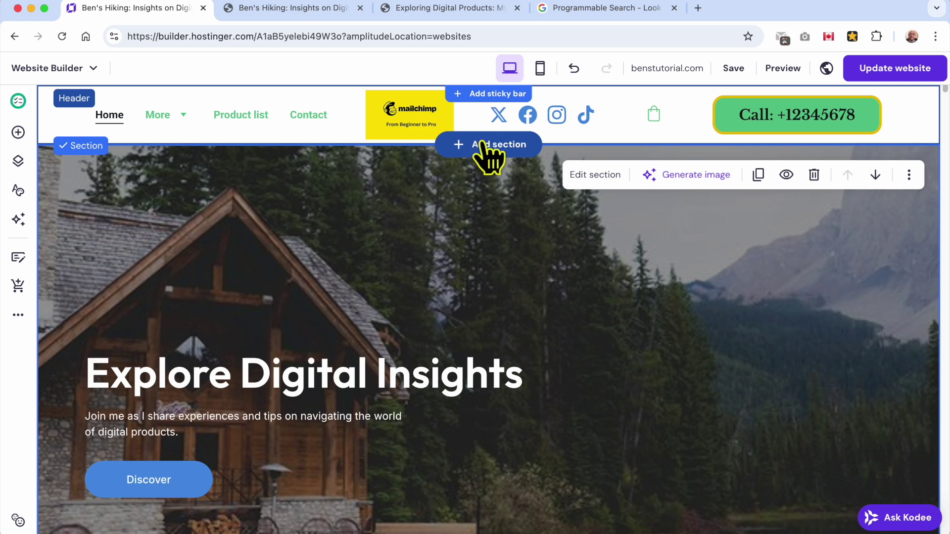
left_click(489, 147)
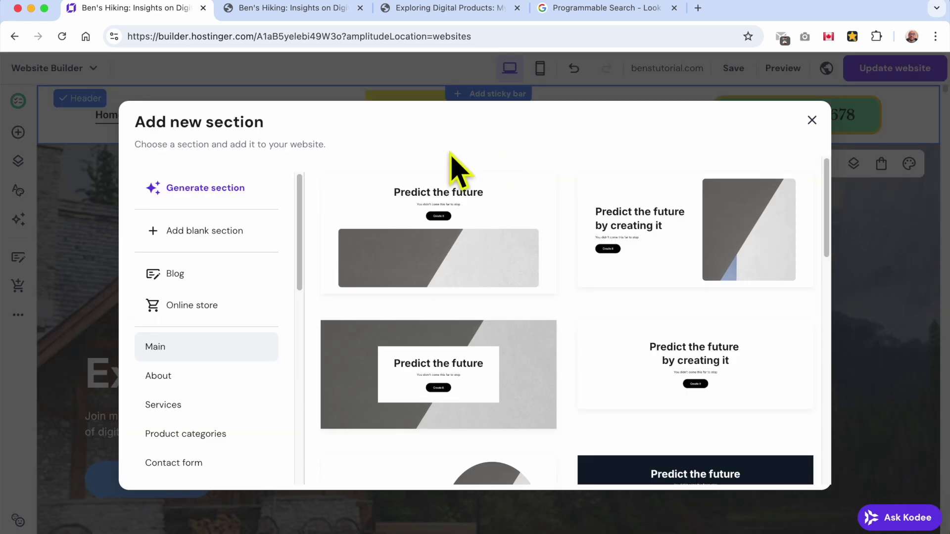
left_click(245, 241)
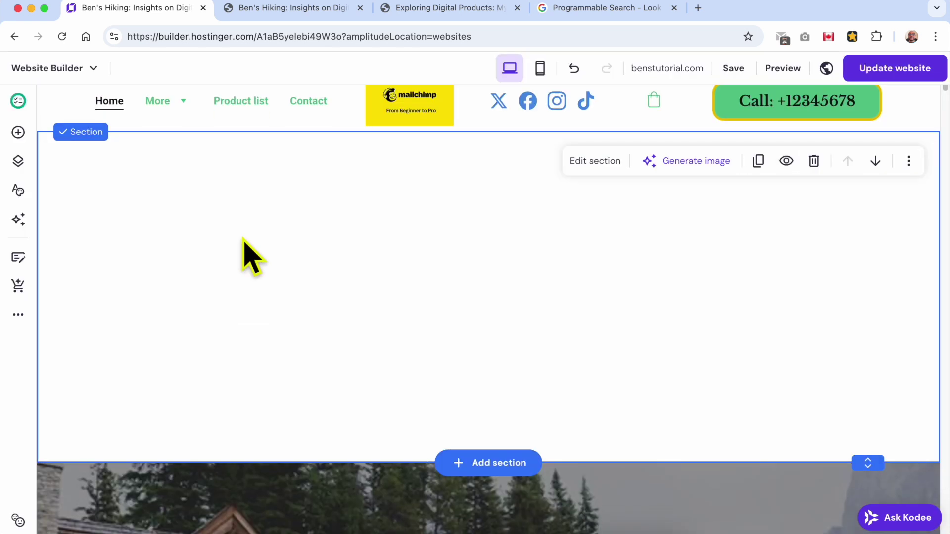
Add a text element to the blank section with the heading "SEARCH THIS WEBSITE"
left_click(18, 132)
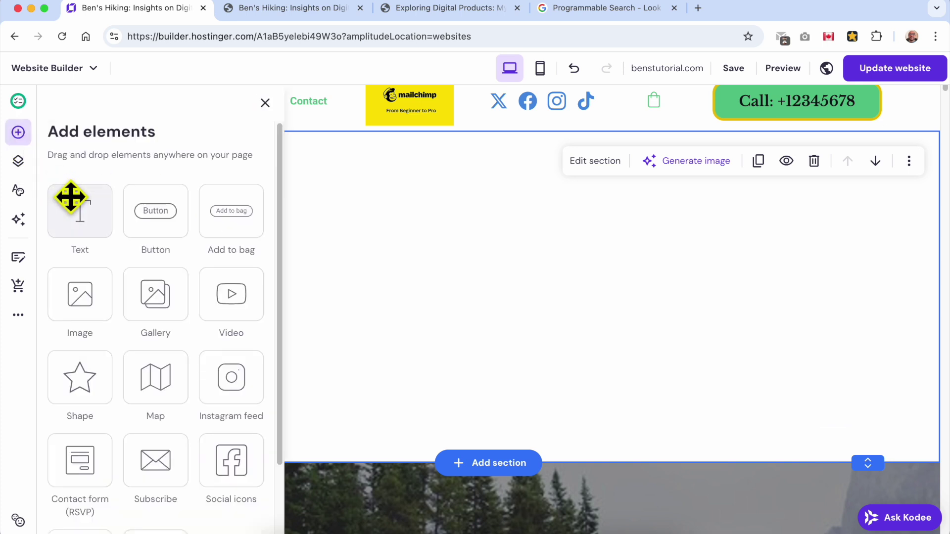
left_click(328, 211)
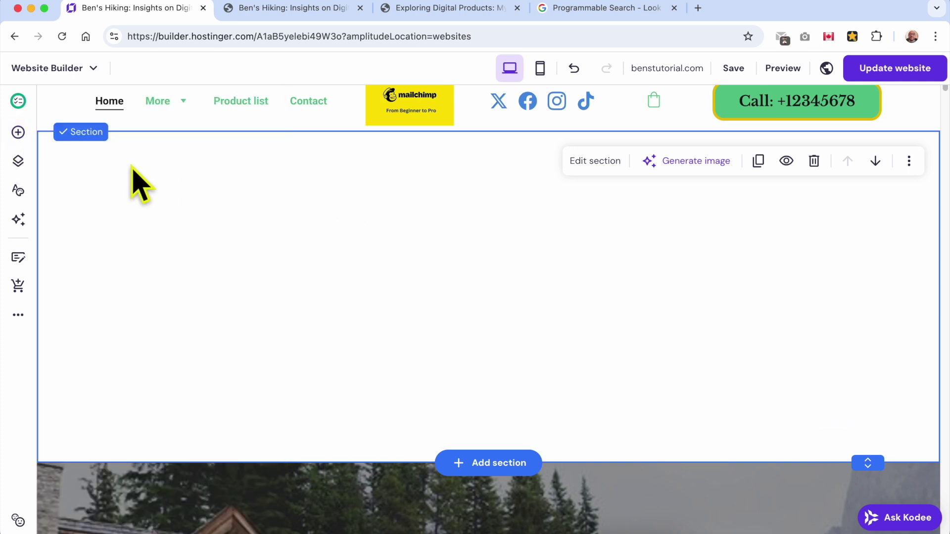
left_click(18, 131)
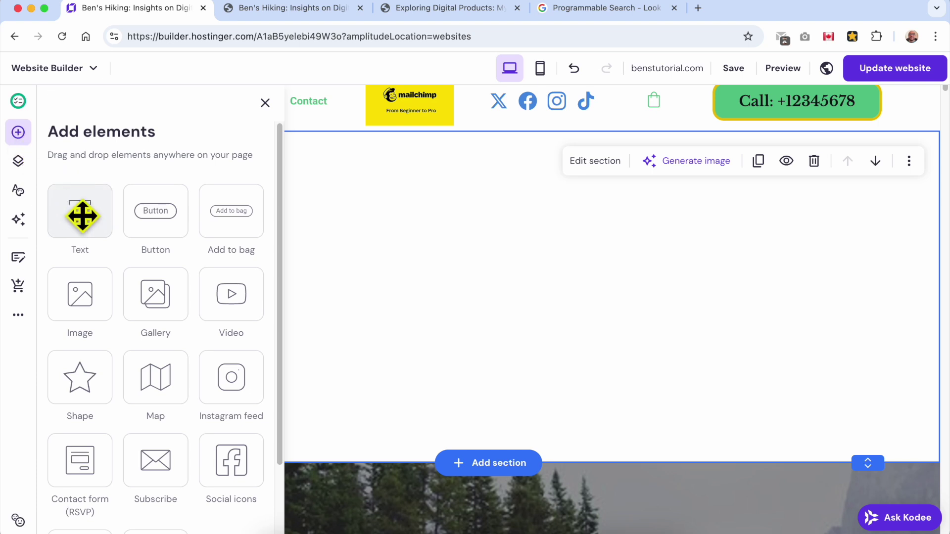
left_click_drag(79, 213, 426, 204)
double_click(484, 229)
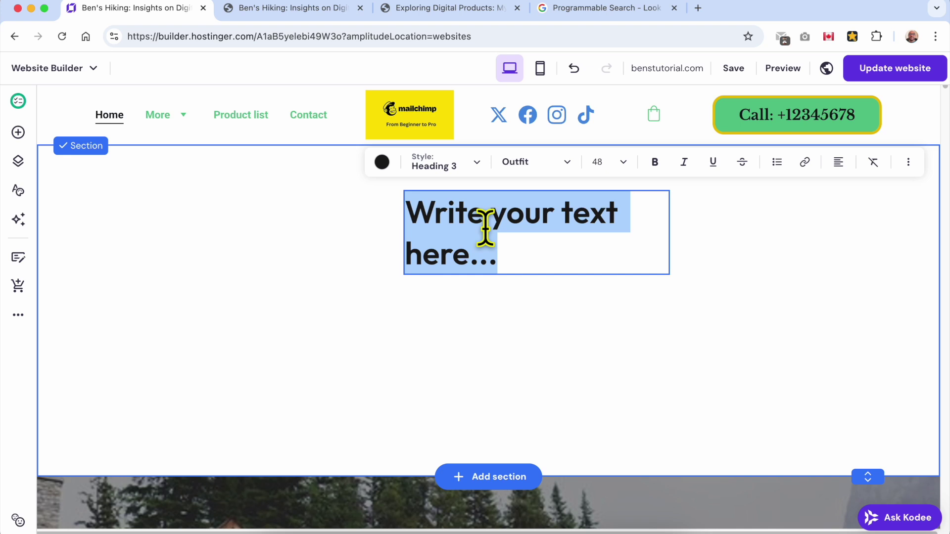
type("SEARCH T")
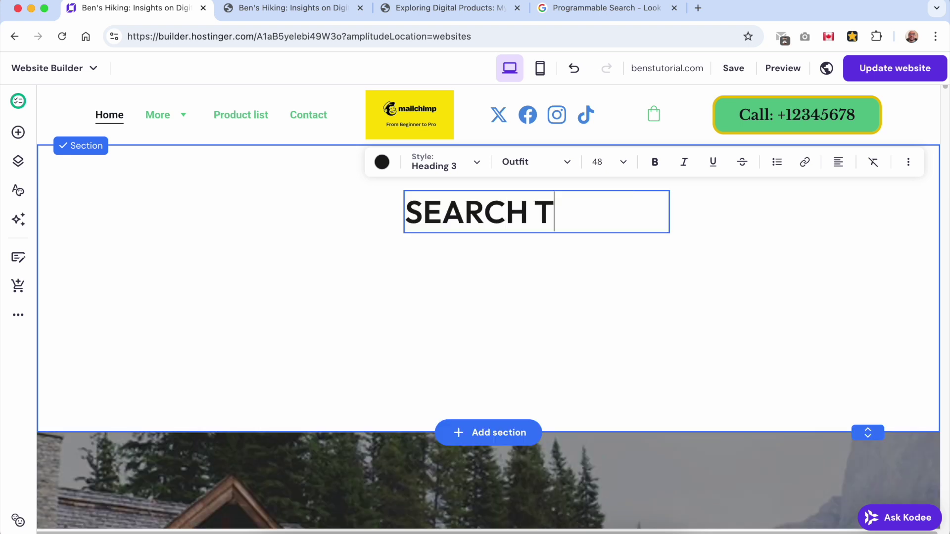
type("HIS WEBSITE")
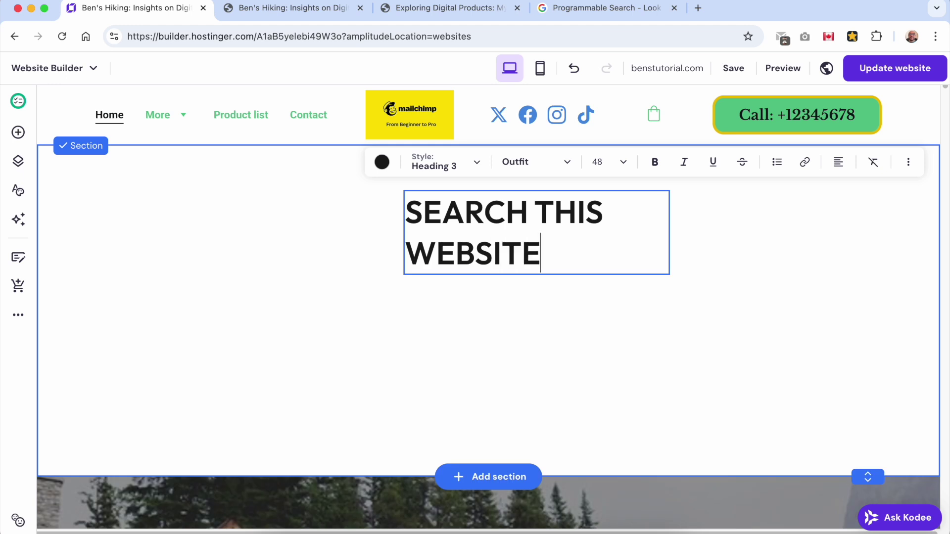
Widen the "SEARCH THIS WEBSITE" heading to fit on one line and move it to the top centre of its section
key("Escape")
left_click_drag(667, 231, 763, 214)
left_click_drag(631, 222, 512, 182)
left_click(569, 253)
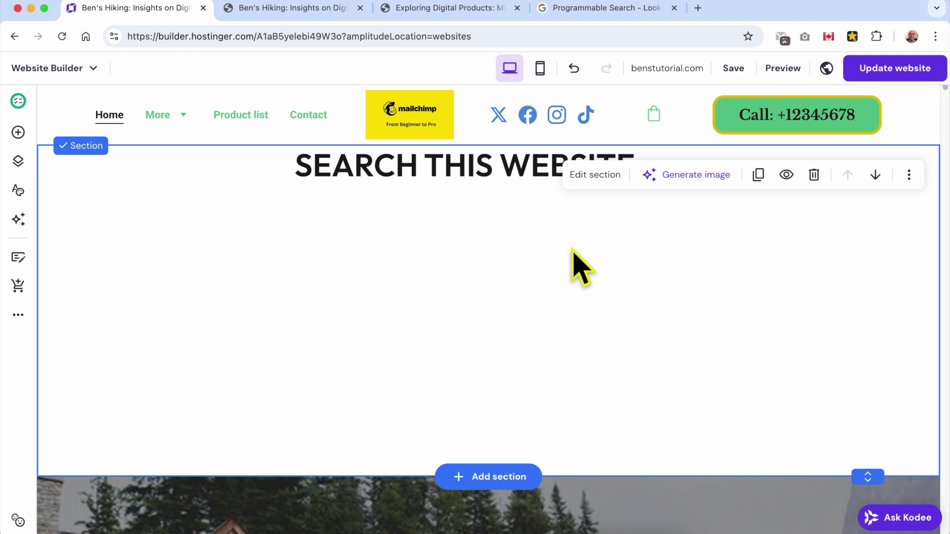
left_click(428, 168)
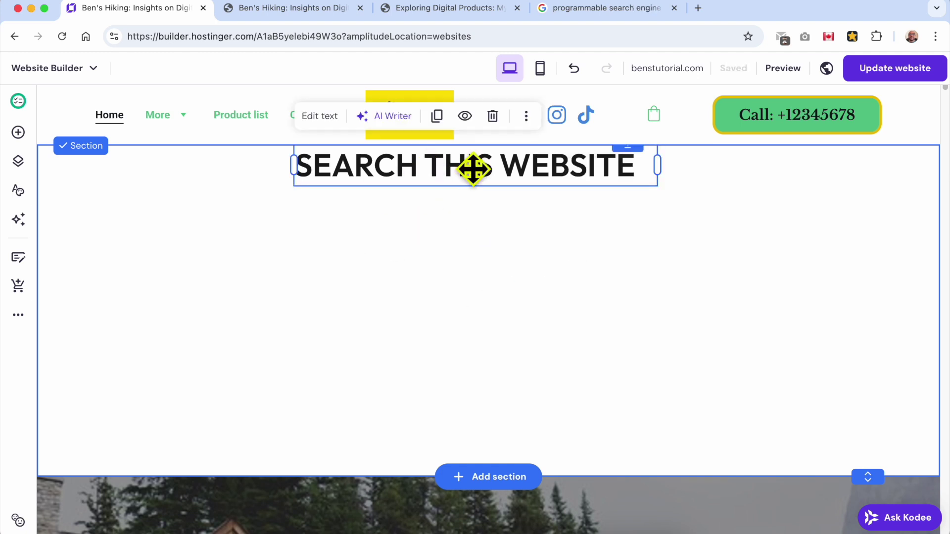
Switch to Google Programmable Search Engine, go to its control panel and start creating the first search engine
left_click(607, 9)
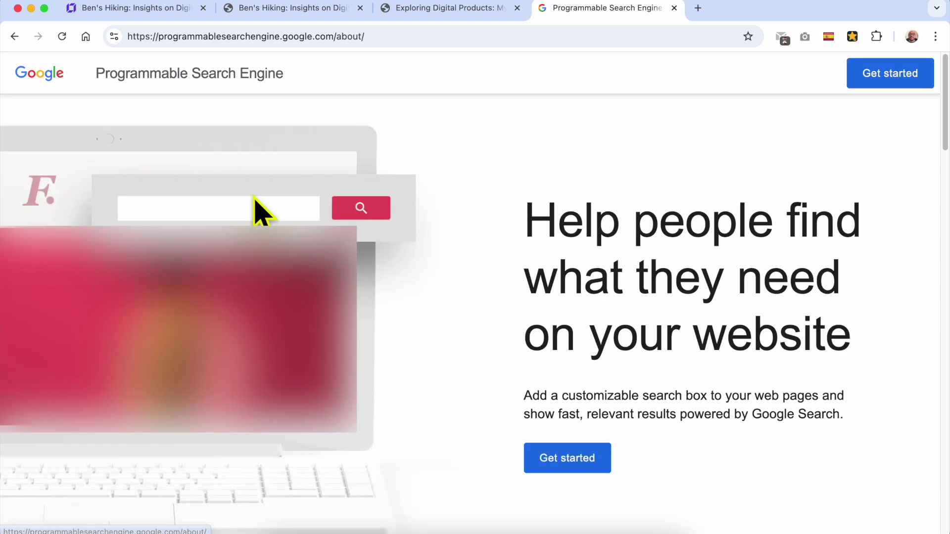
left_click_drag(331, 36, 281, 42)
left_click(296, 39)
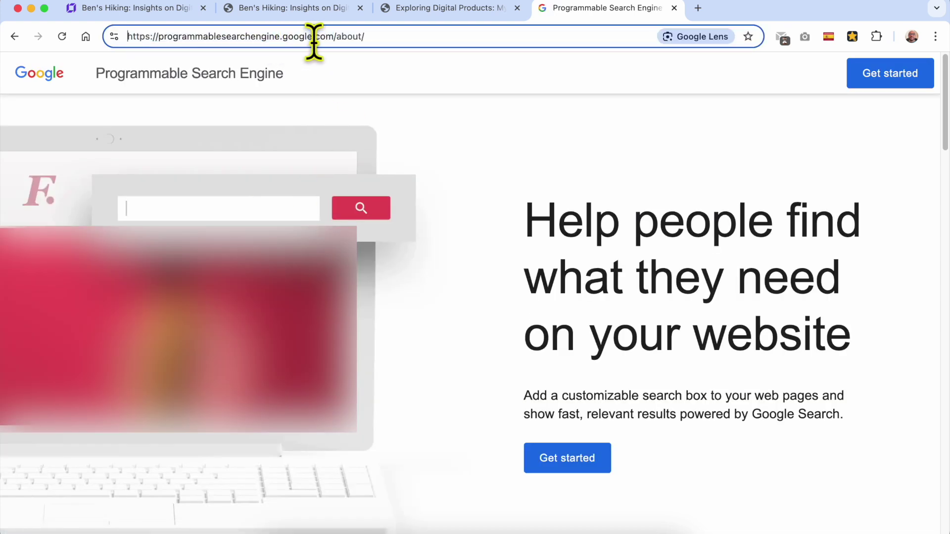
left_click_drag(336, 36, 158, 36)
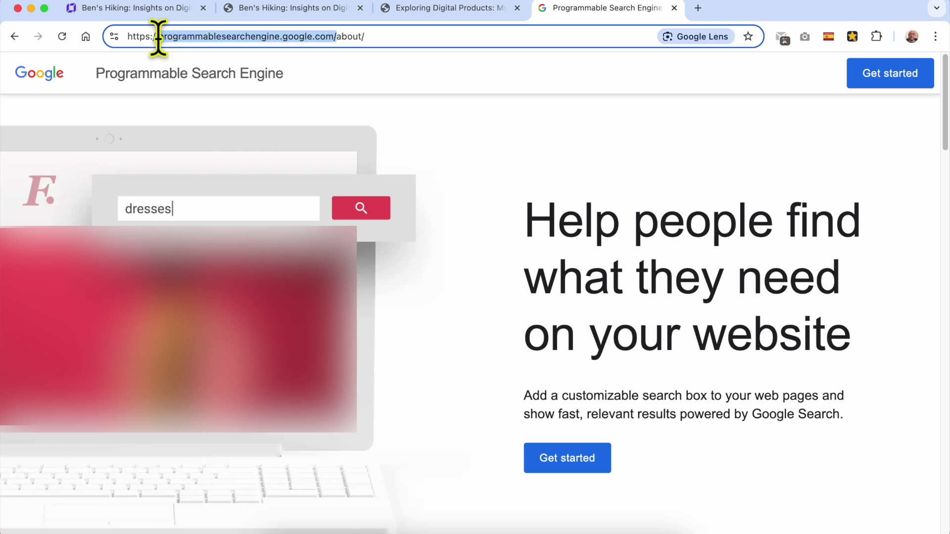
left_click(552, 144)
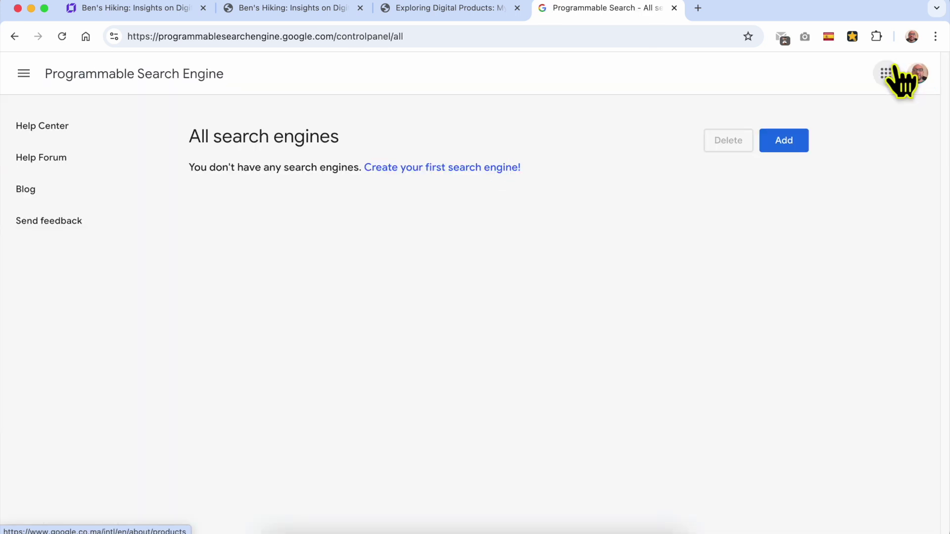
left_click_drag(192, 166, 360, 168)
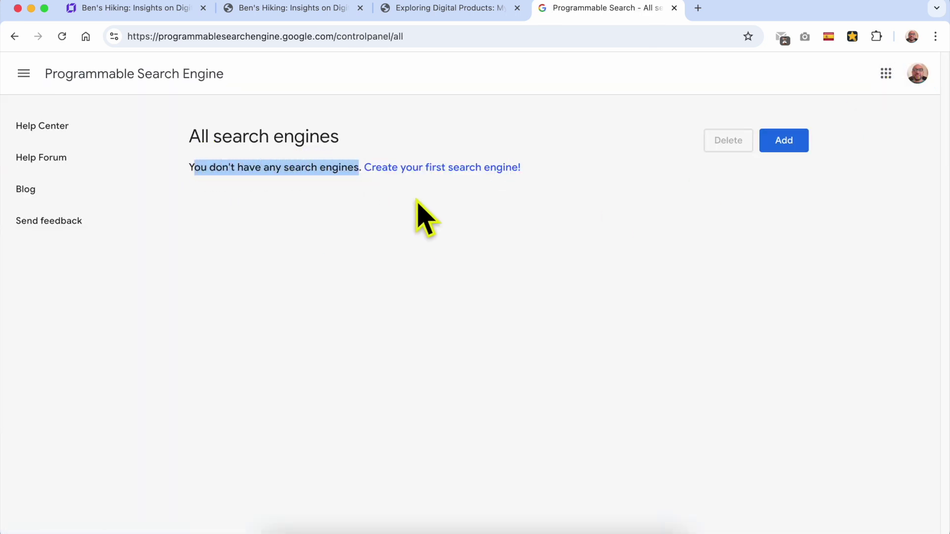
left_click(435, 171)
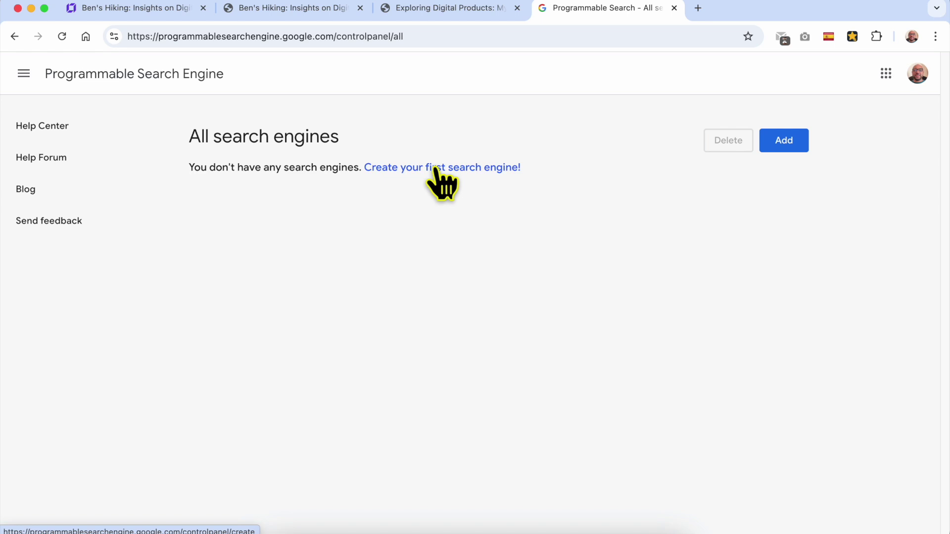
Open the form for creating the first search engine and copy the domain name "benstutorial" from the live website's address
left_click(436, 171)
left_click_drag(270, 262, 339, 292)
left_click(429, 267)
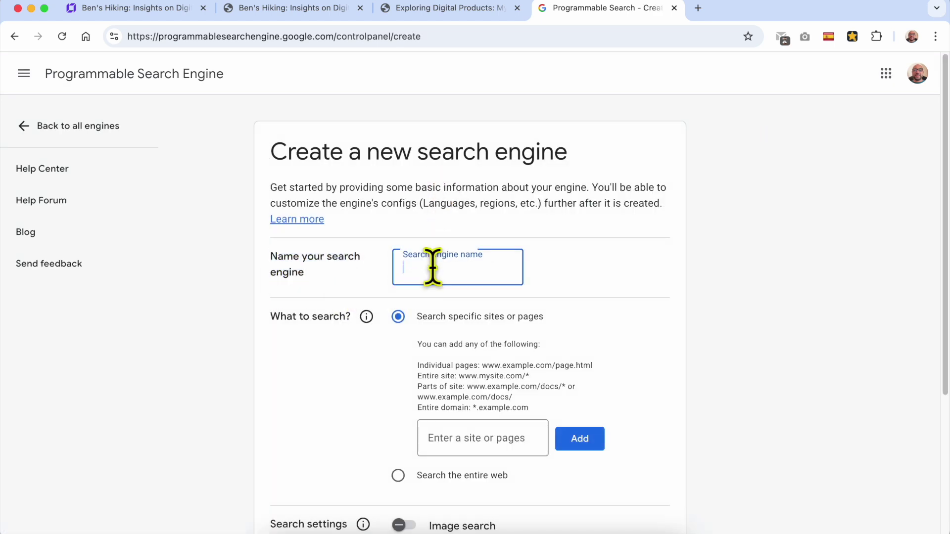
left_click(328, 9)
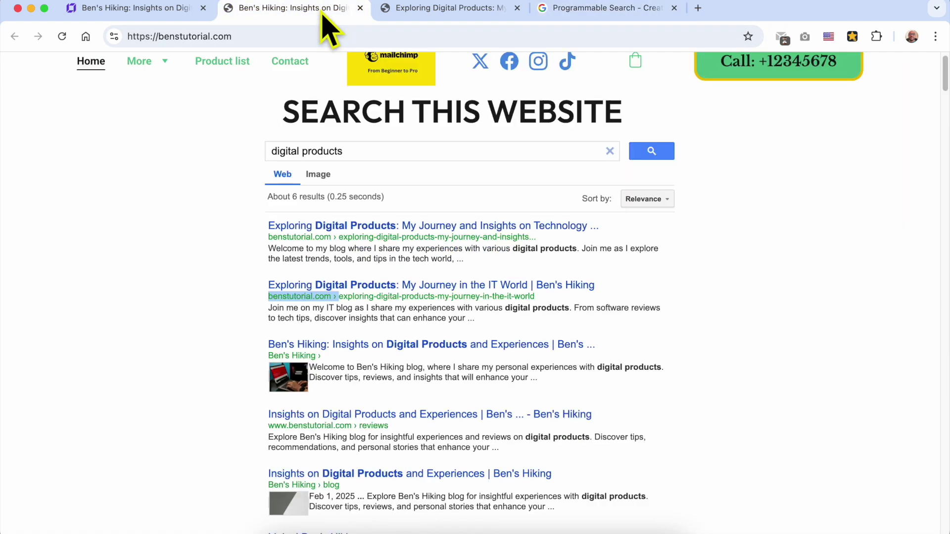
left_click(251, 37)
left_click_drag(251, 37, 158, 37)
right_click(184, 37)
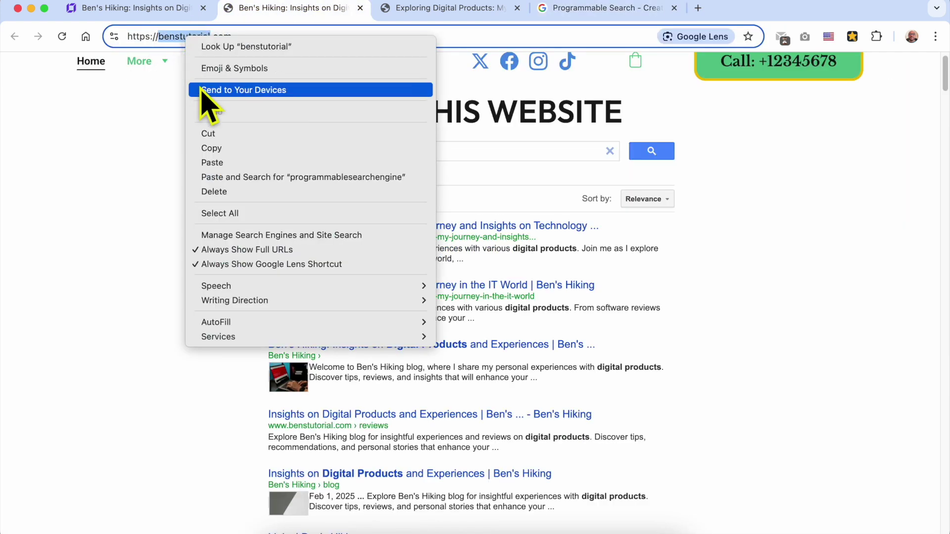
left_click(223, 148)
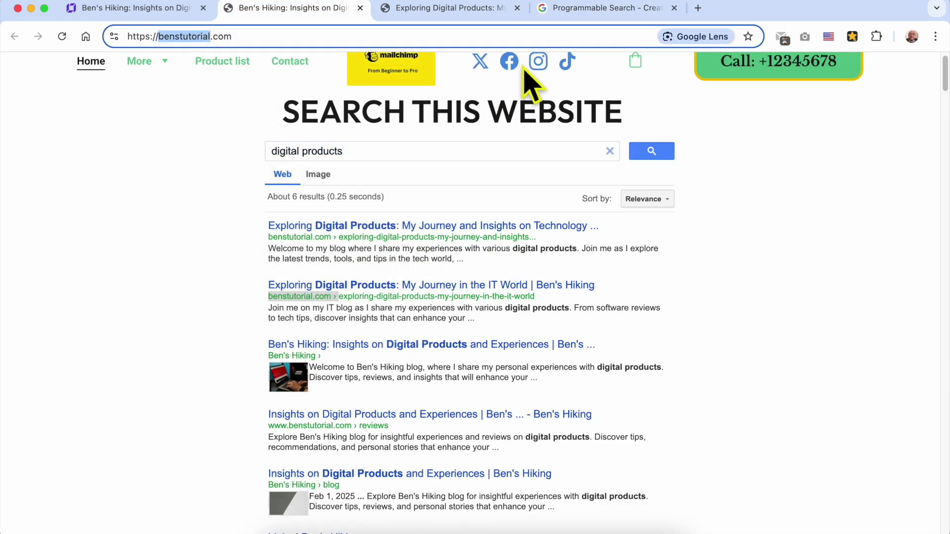
Name the new search engine "ben's tutorial search engine"
left_click(611, 9)
right_click(428, 247)
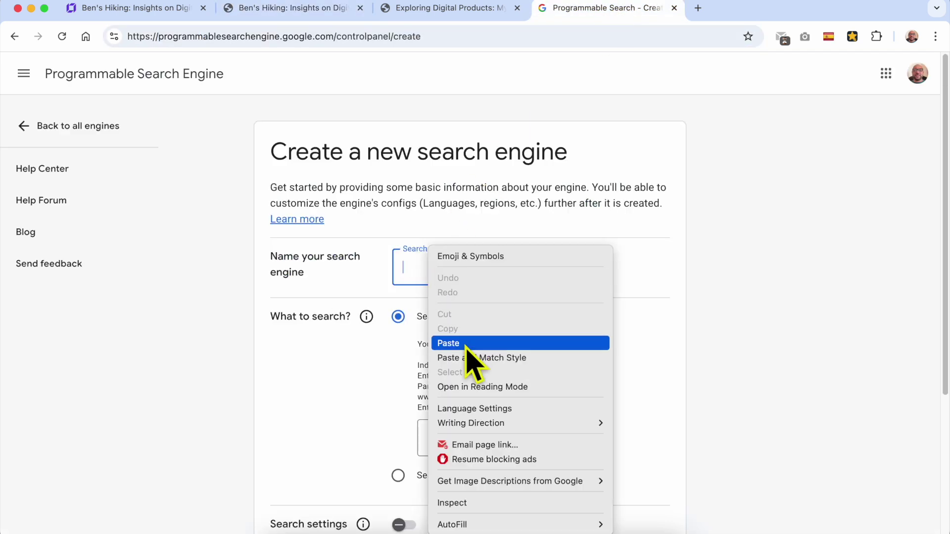
left_click(468, 343)
left_click(425, 267)
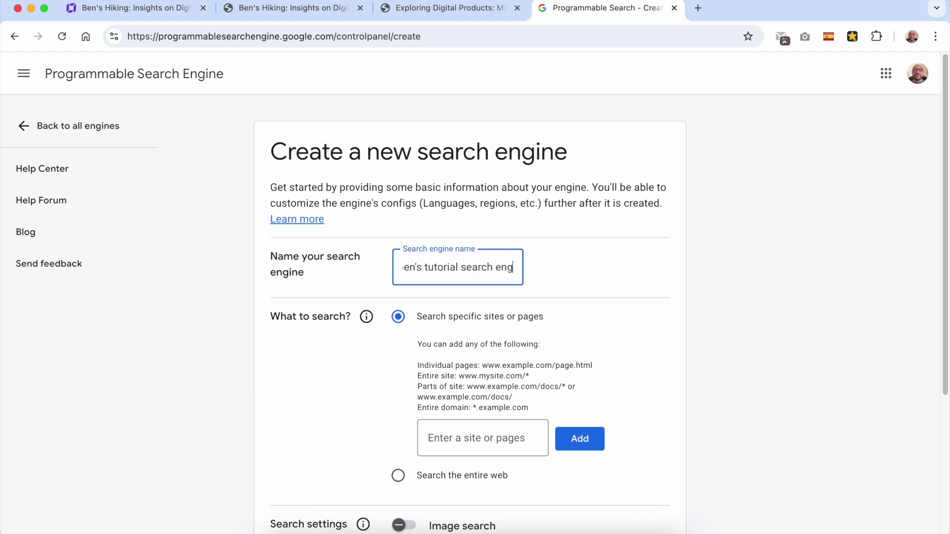
left_click(600, 286)
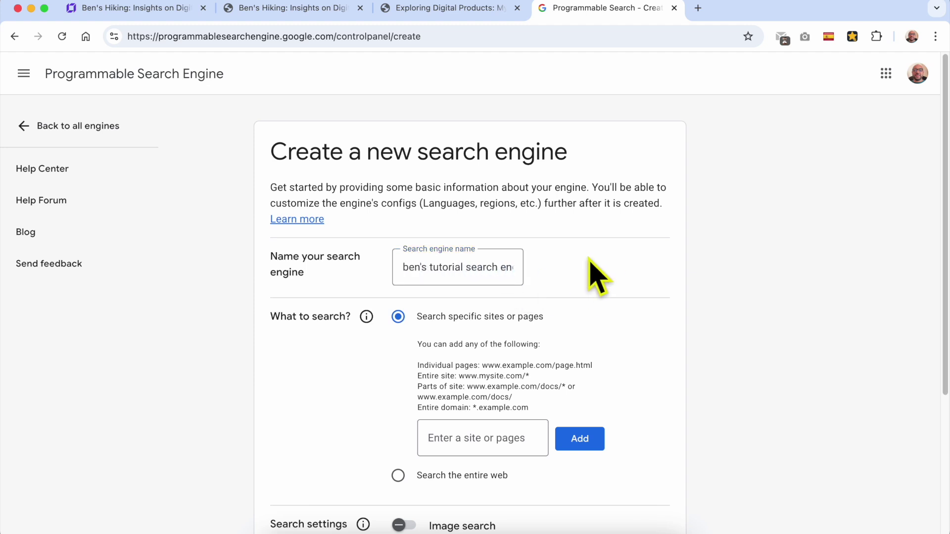
Examine the options for what to search and the accepted address formats for individual pages, entire sites, parts of sites and entire domains
scroll(594, 276, "down", 2)
left_click_drag(326, 202, 371, 212)
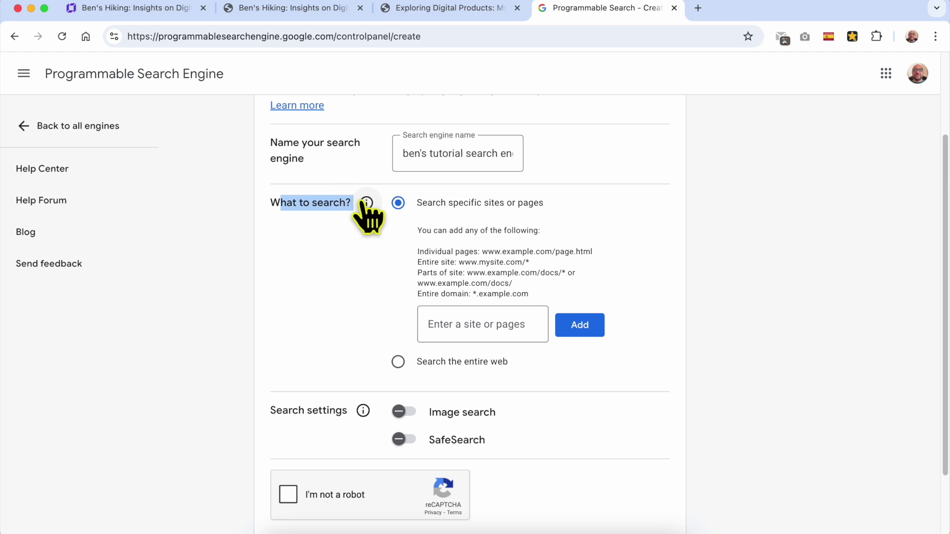
left_click(419, 204)
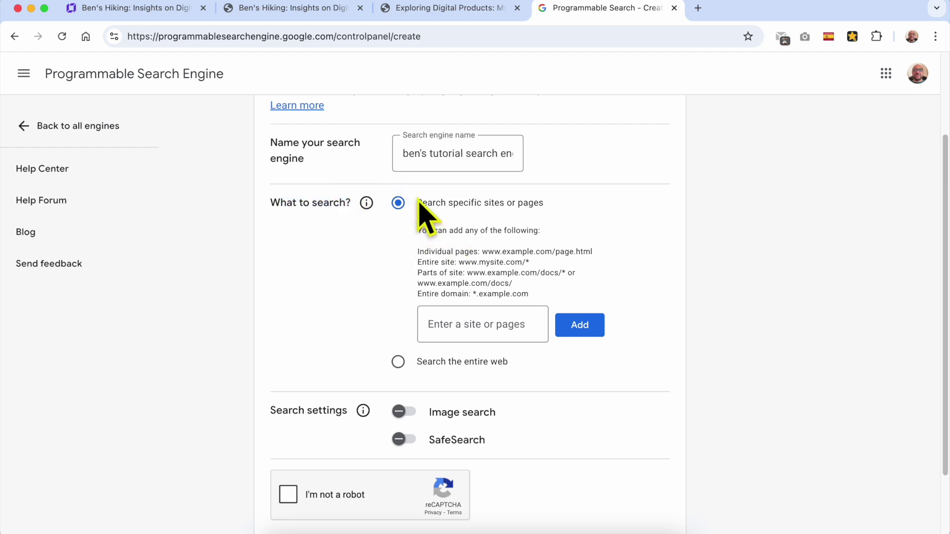
left_click(429, 204)
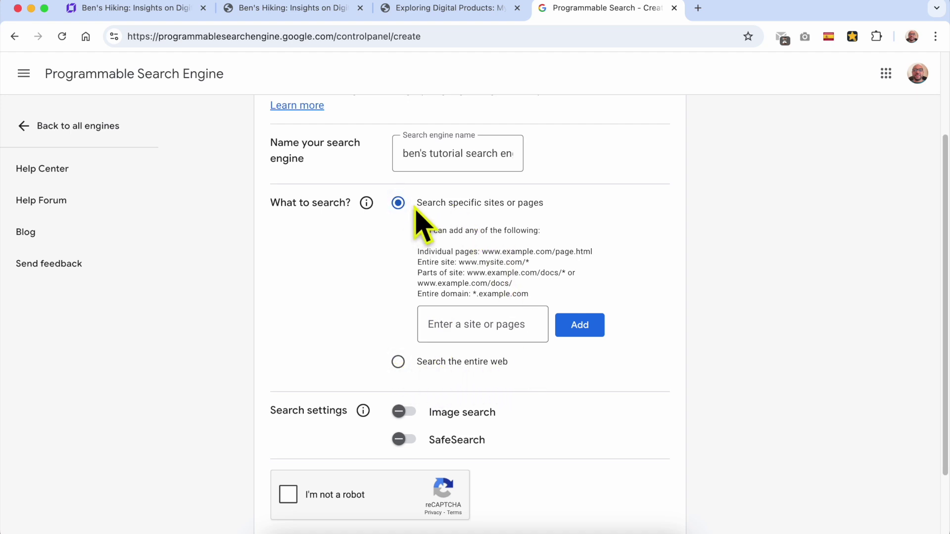
left_click_drag(418, 205, 555, 219)
left_click(576, 216)
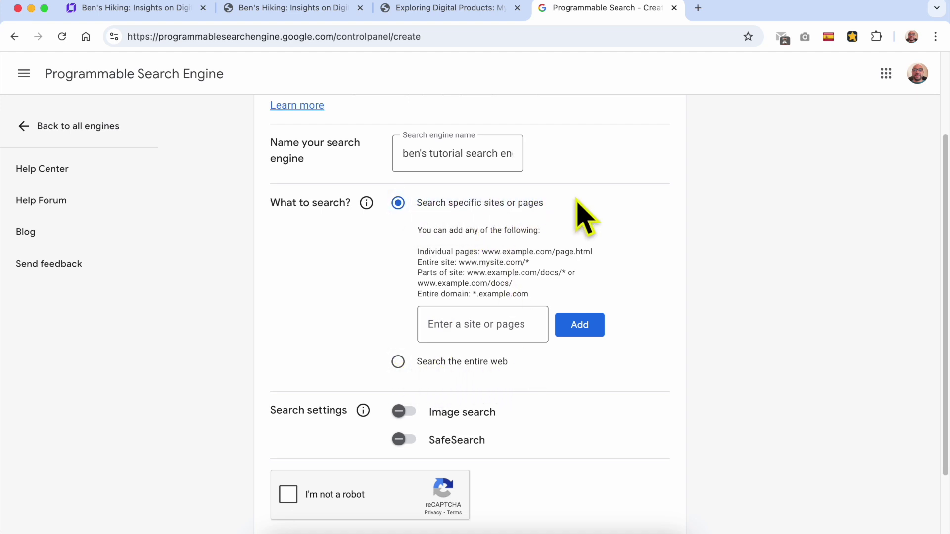
scroll(509, 259, "up", 5)
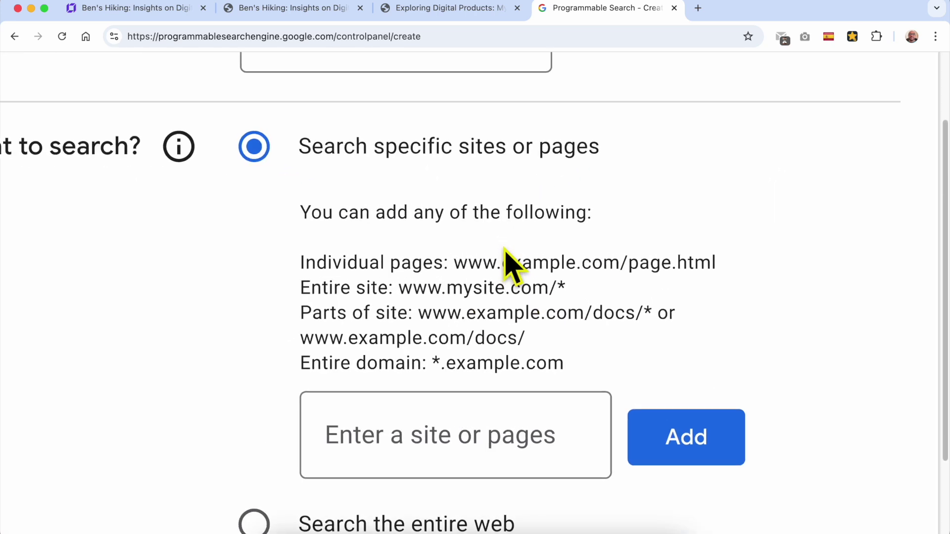
scroll(615, 232, "down", 2)
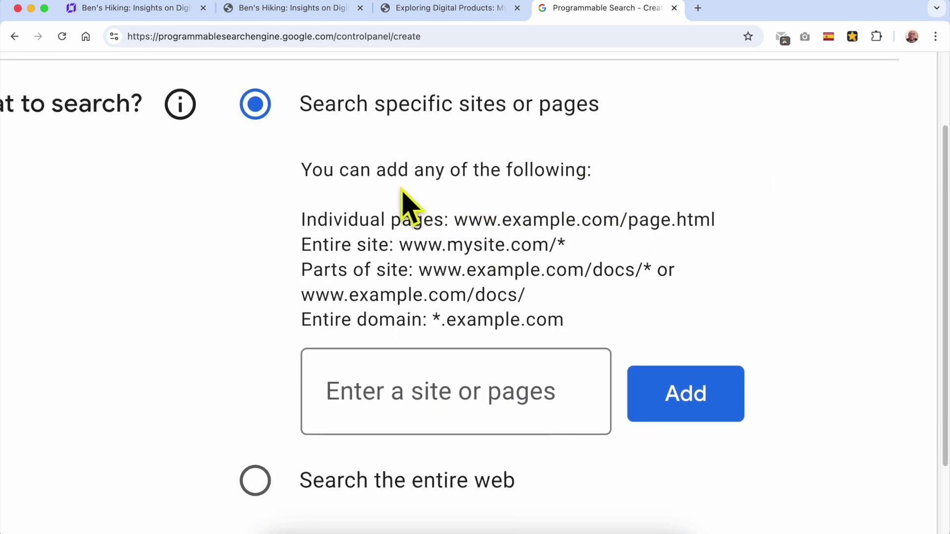
left_click_drag(300, 223, 433, 221)
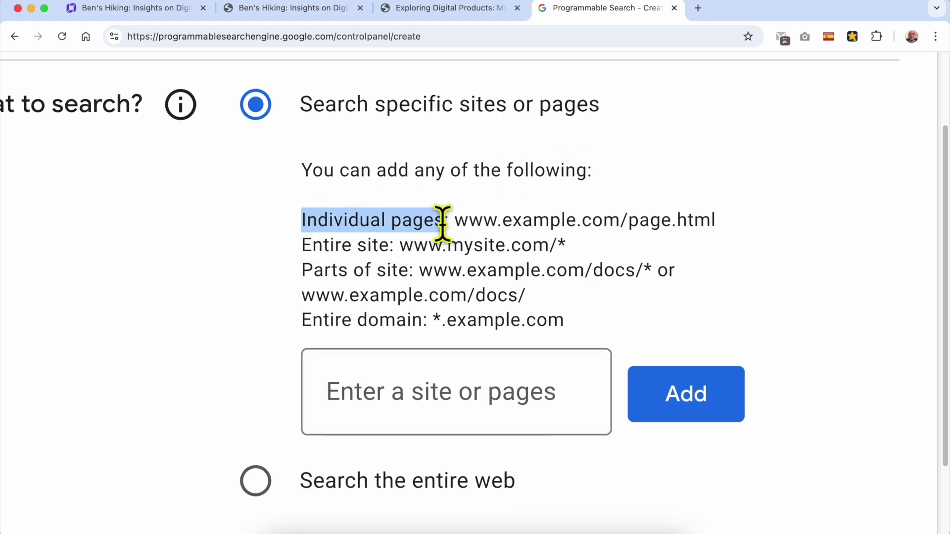
left_click_drag(302, 246, 381, 245)
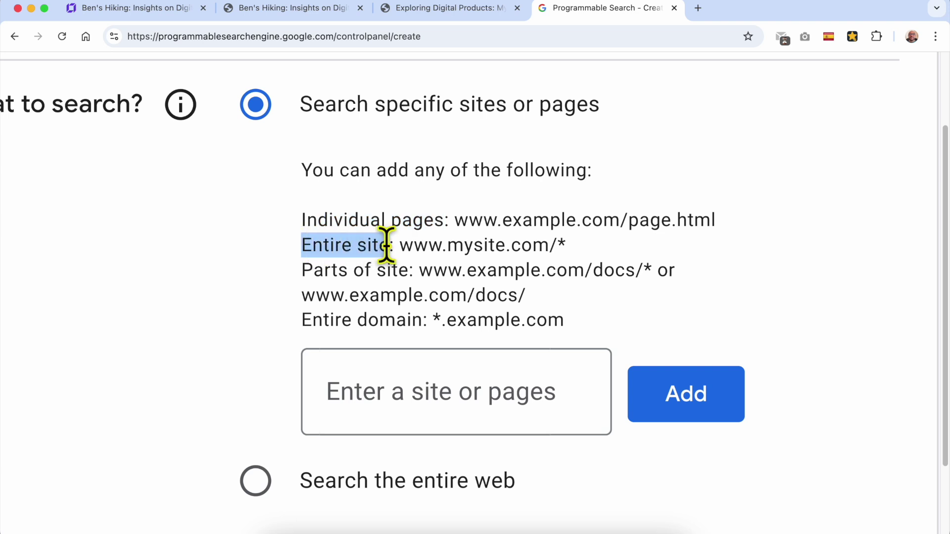
left_click_drag(303, 270, 380, 270)
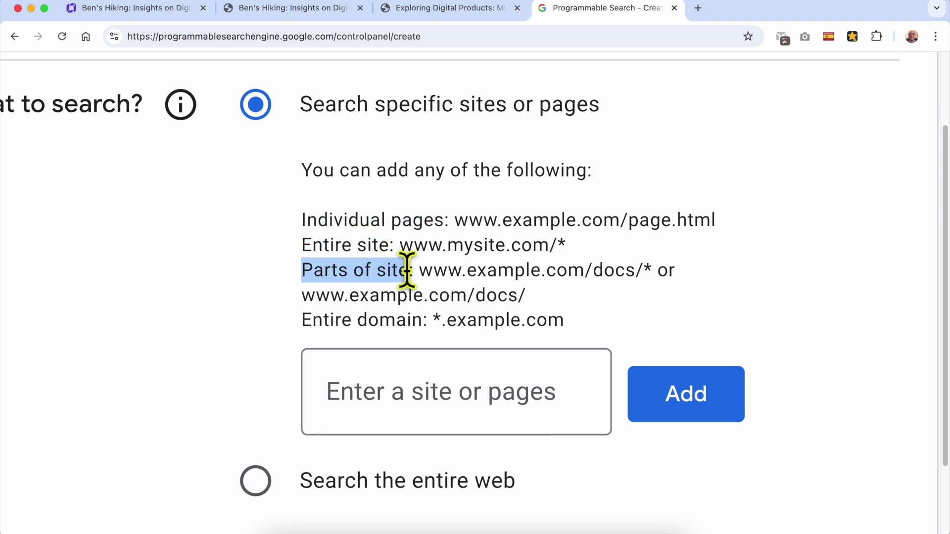
left_click_drag(301, 320, 418, 321)
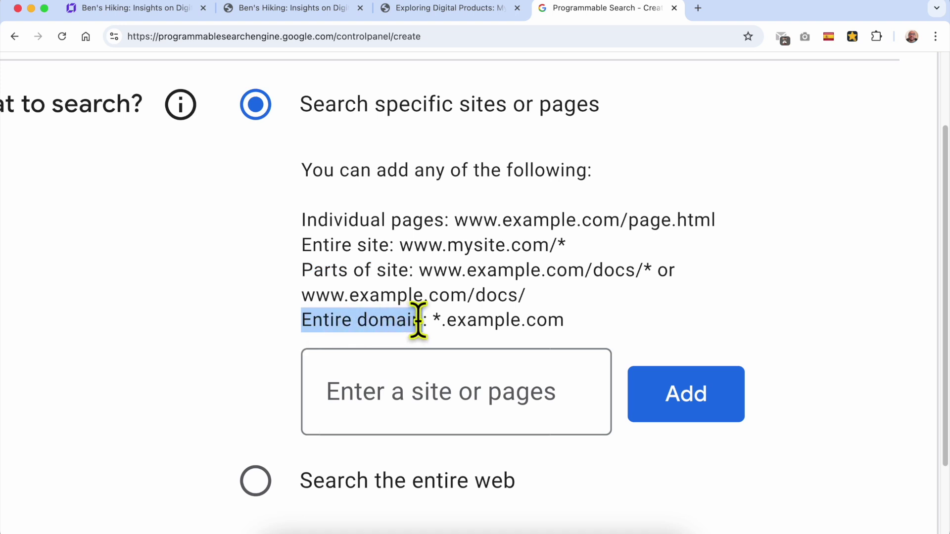
left_click(577, 322)
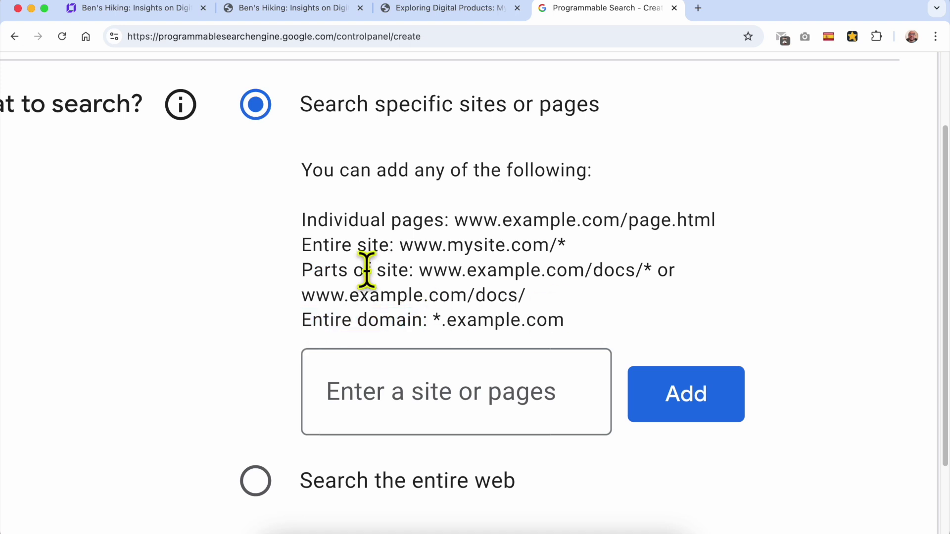
left_click_drag(299, 245, 567, 249)
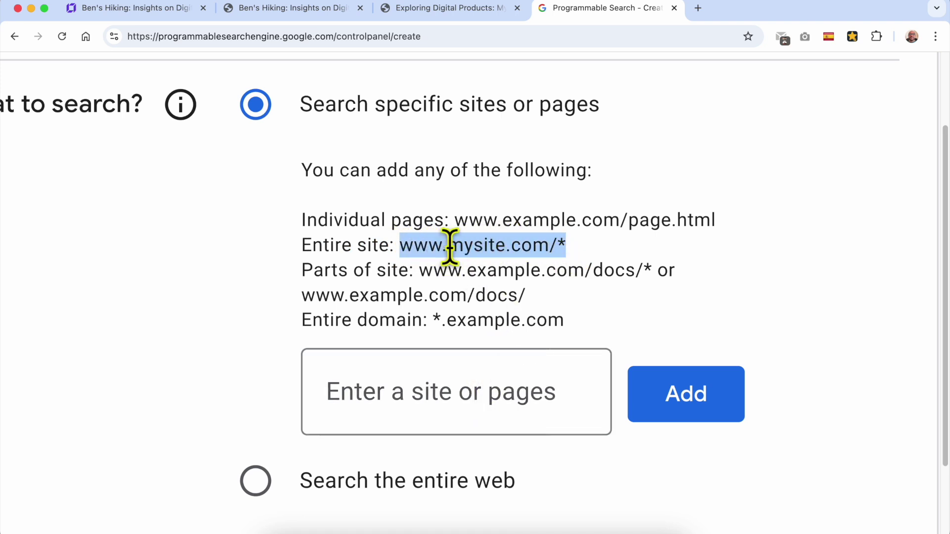
right_click(526, 244)
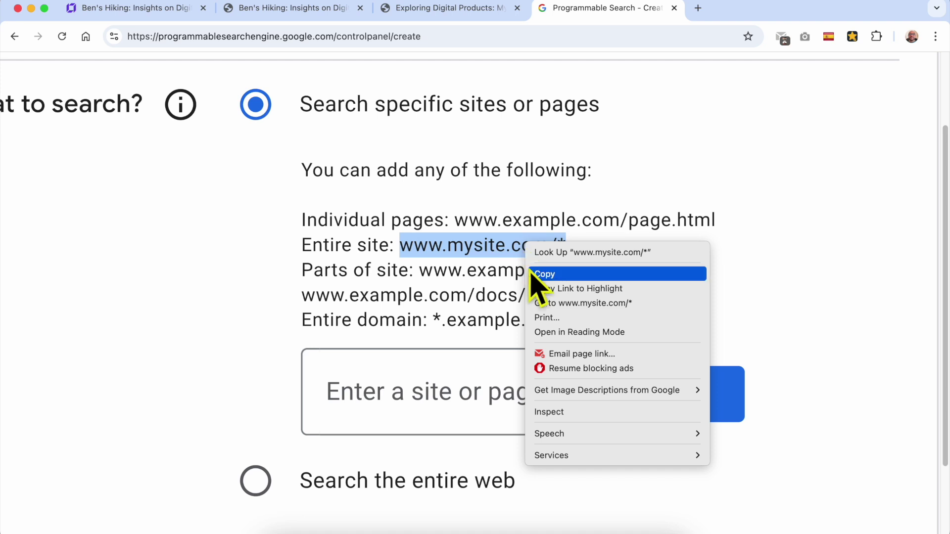
left_click(532, 275)
right_click(471, 393)
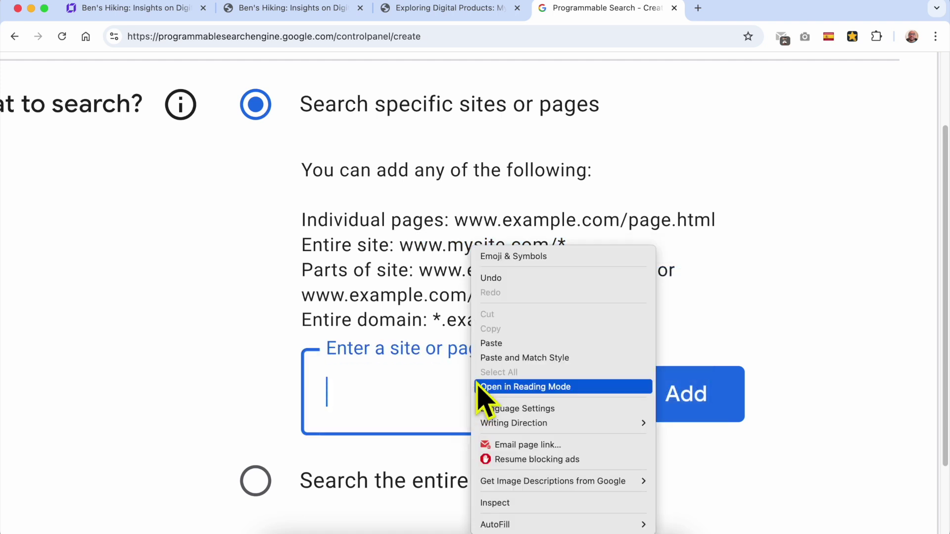
left_click(495, 344)
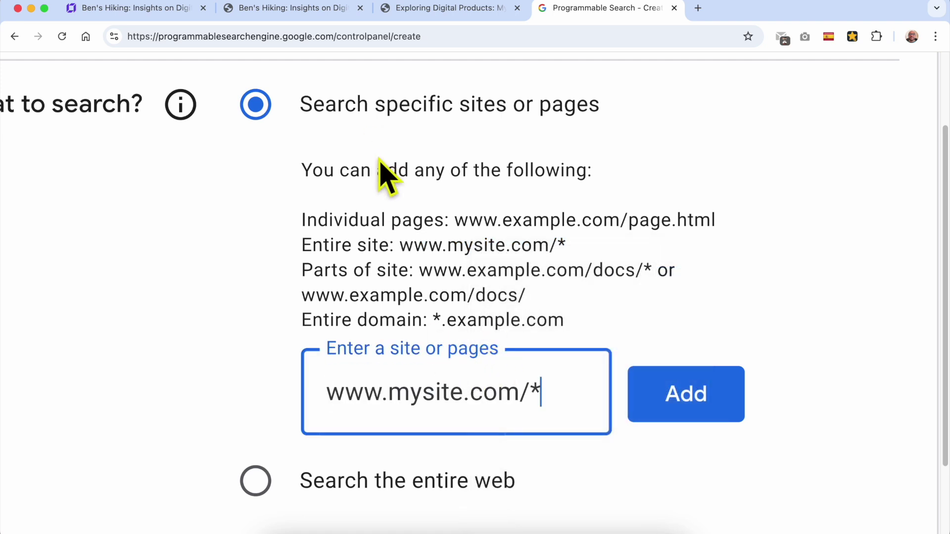
Replace "mysite" in the site address with "benstutorial", copied from the live website's address
left_click(270, 10)
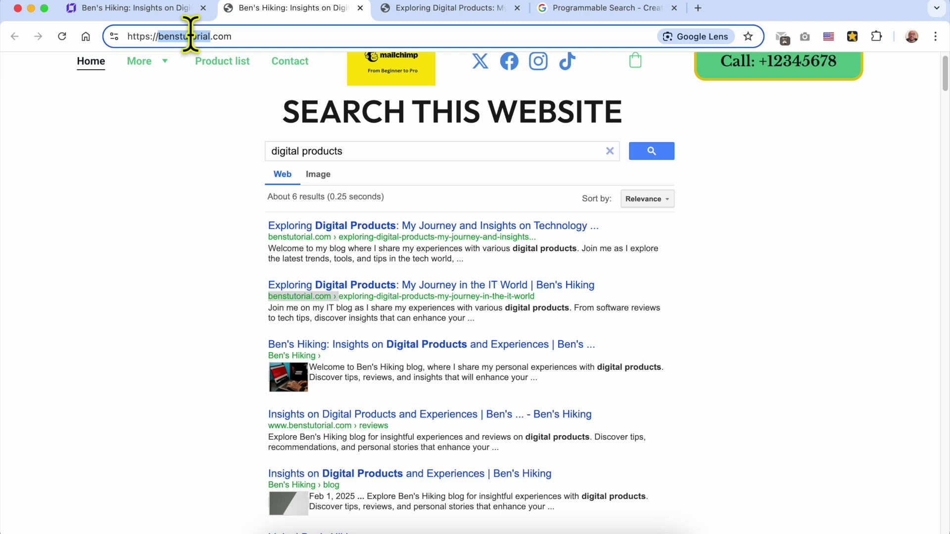
right_click(191, 36)
left_click(220, 143)
left_click(559, 9)
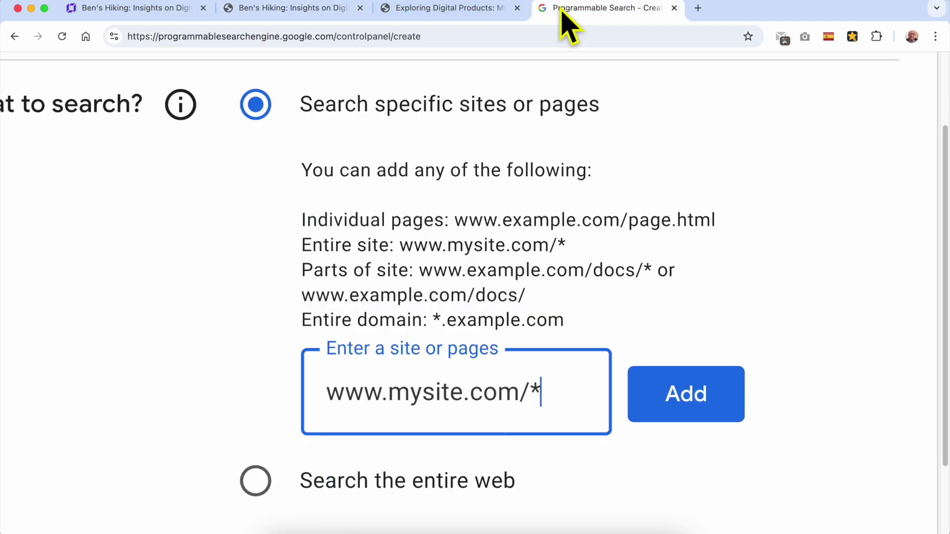
double_click(429, 392)
right_click(432, 392)
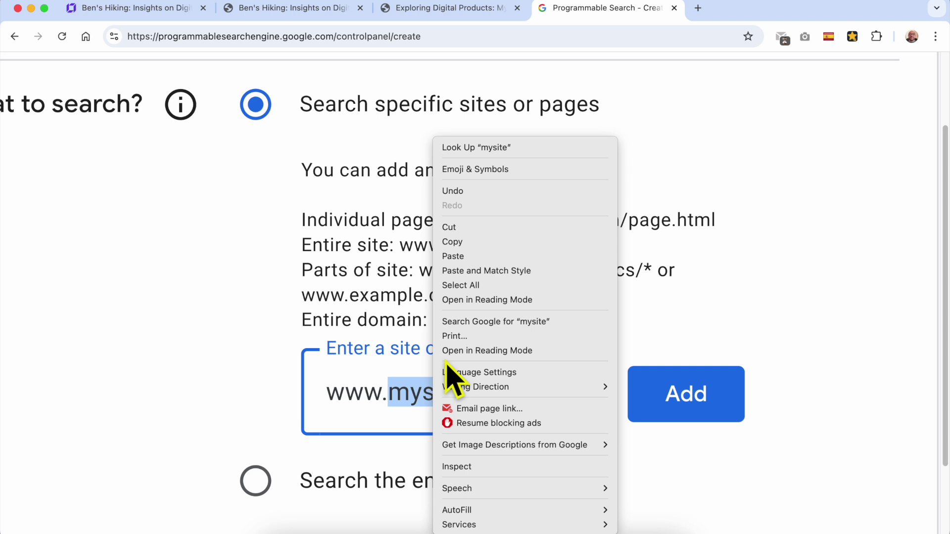
left_click(476, 257)
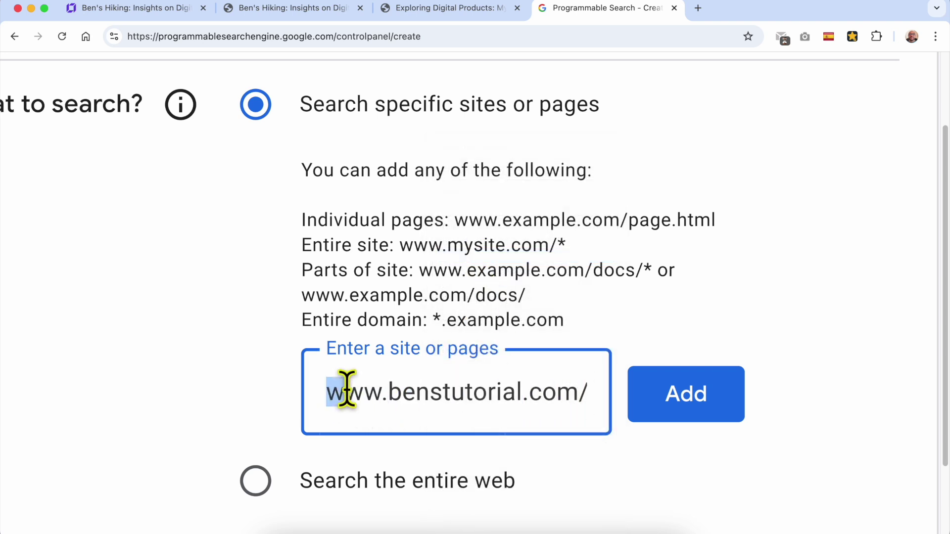
left_click_drag(319, 396, 609, 411)
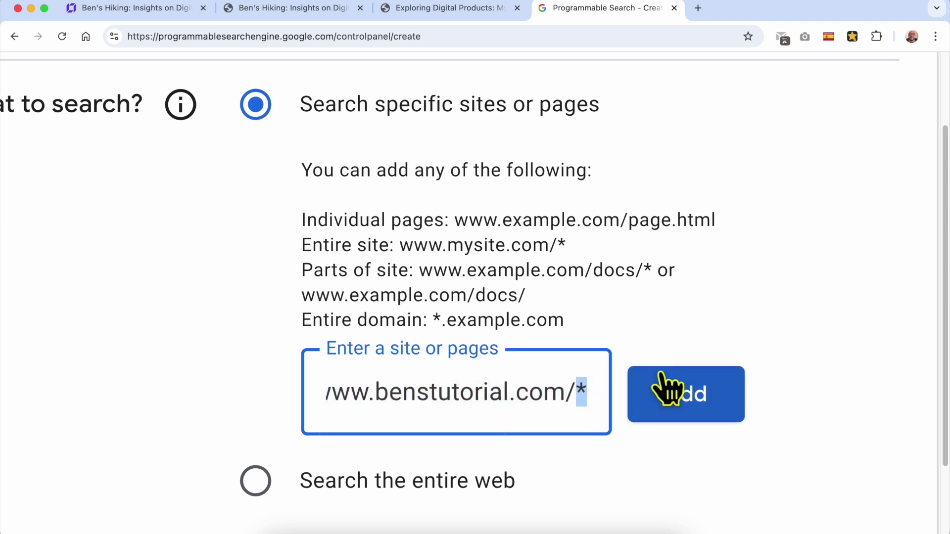
key("BackSpace")
left_click(759, 349)
left_click(700, 401)
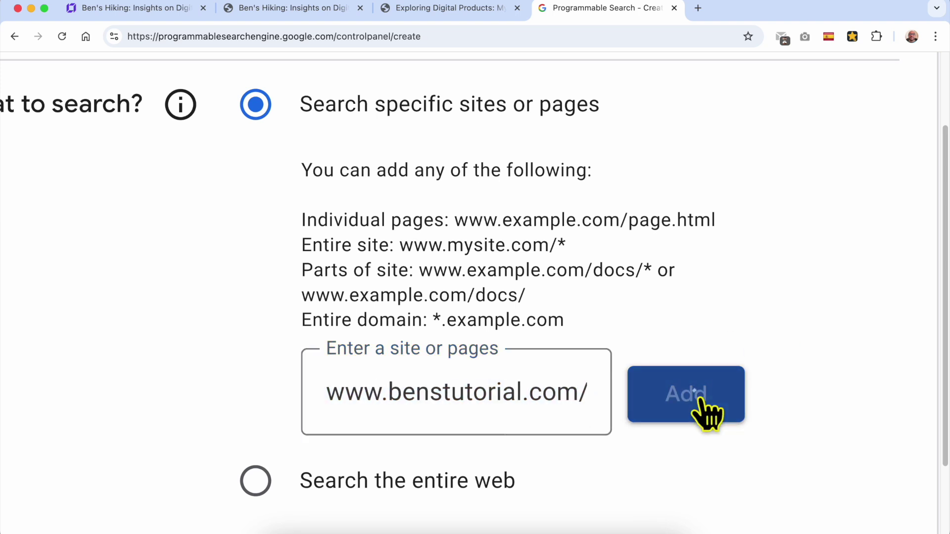
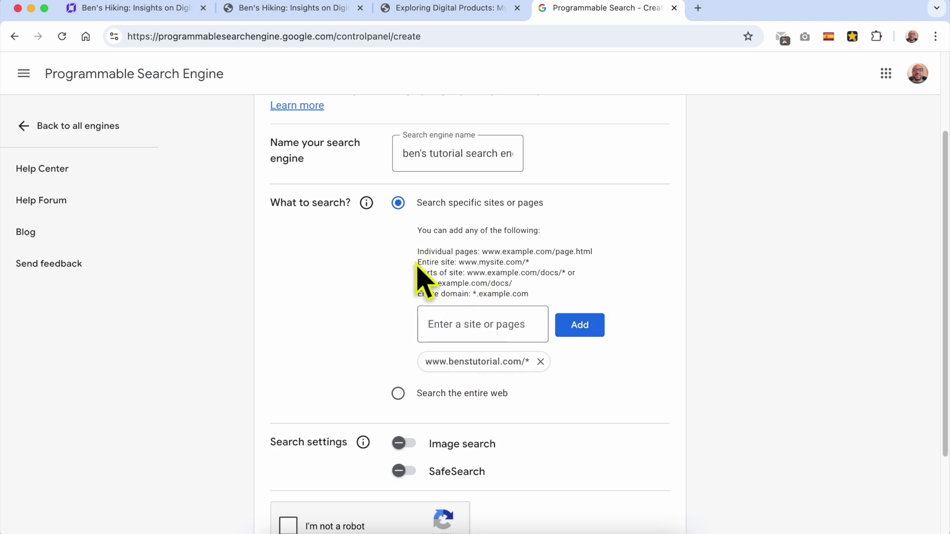
left_click(596, 394)
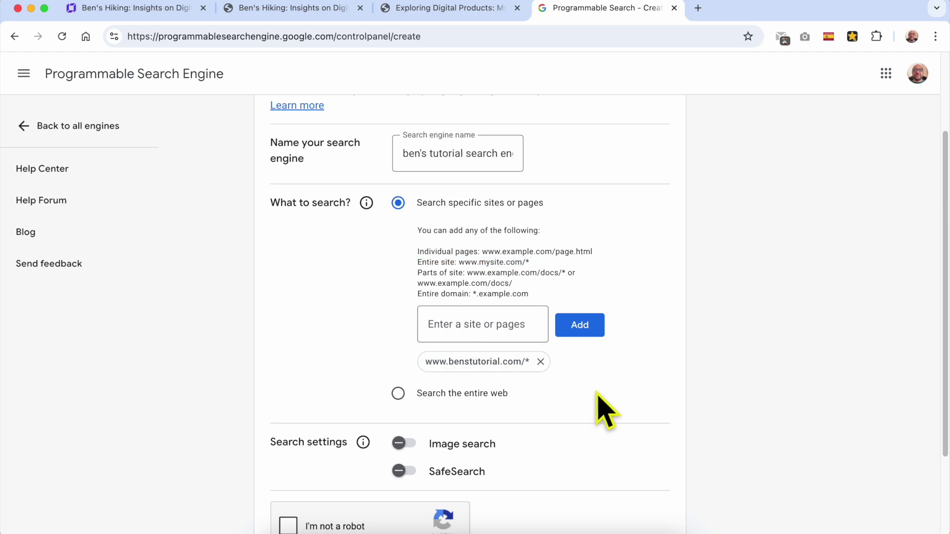
Create the search engine with Image search and SafeSearch turned on, completing the reCAPTCHA check
scroll(596, 395, "down", 3)
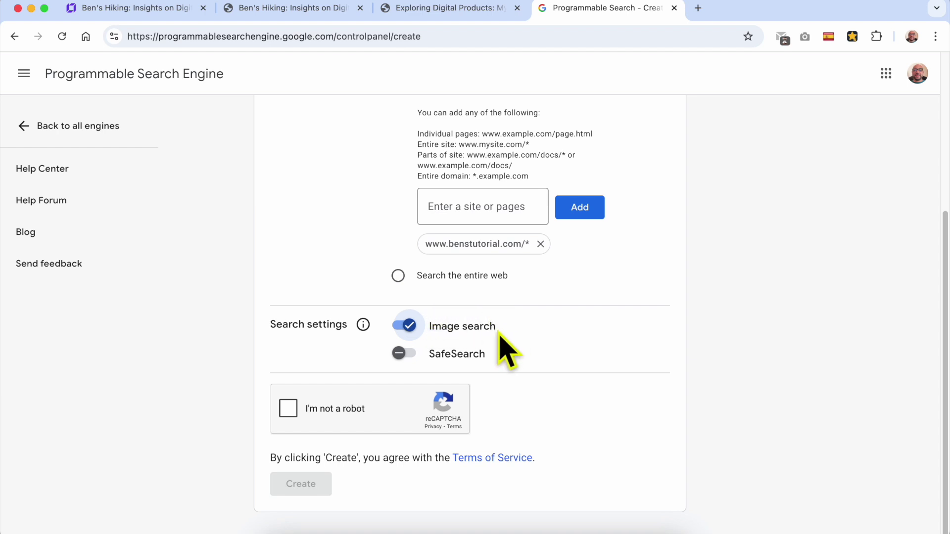
left_click(399, 354)
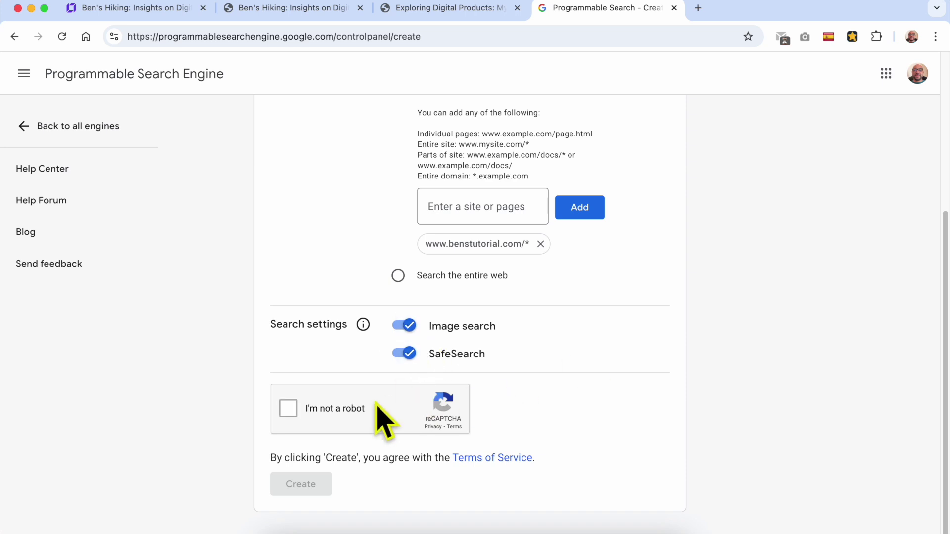
left_click(306, 413)
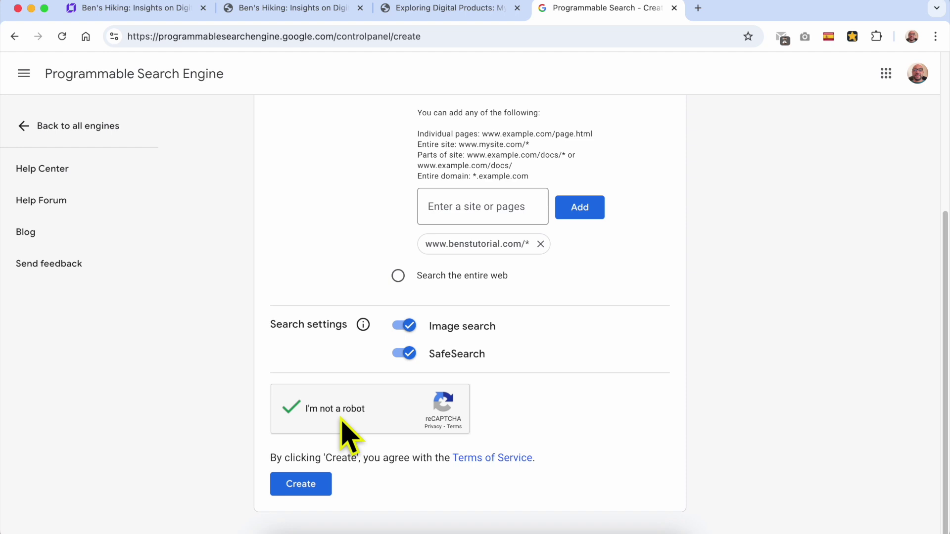
left_click(317, 486)
left_click_drag(284, 215, 654, 210)
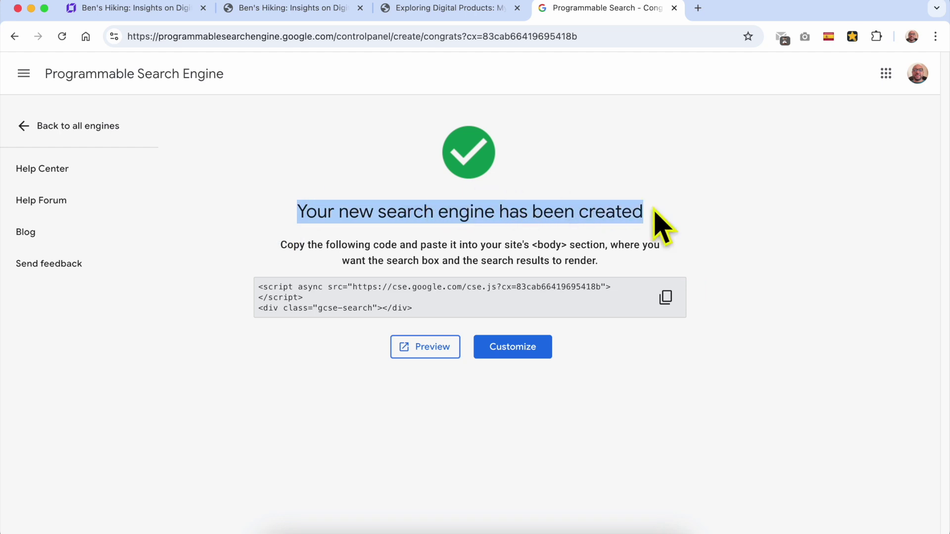
left_click_drag(280, 244, 611, 270)
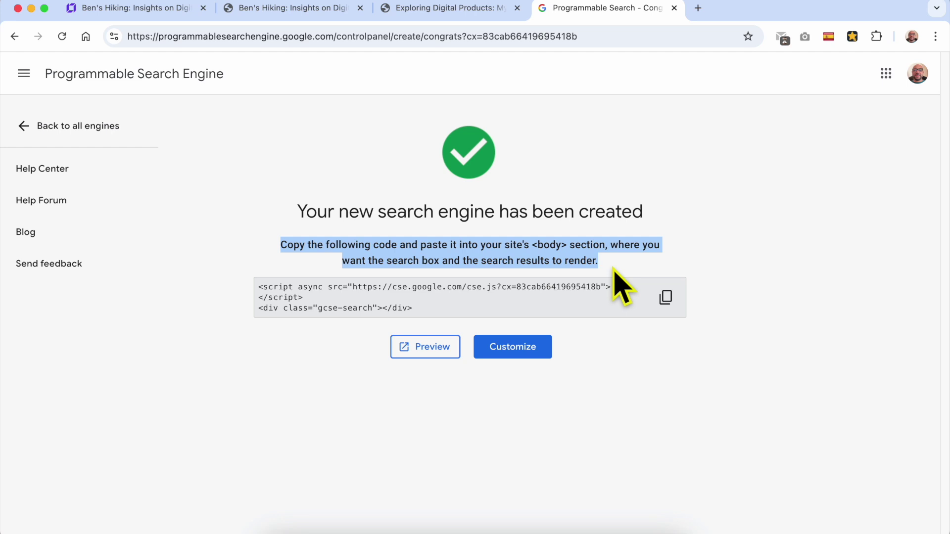
Copy the new search engine's code and place an Embed code element beneath the SEARCH THIS WEBSITE heading in Hostinger Website Builder
left_click(665, 297)
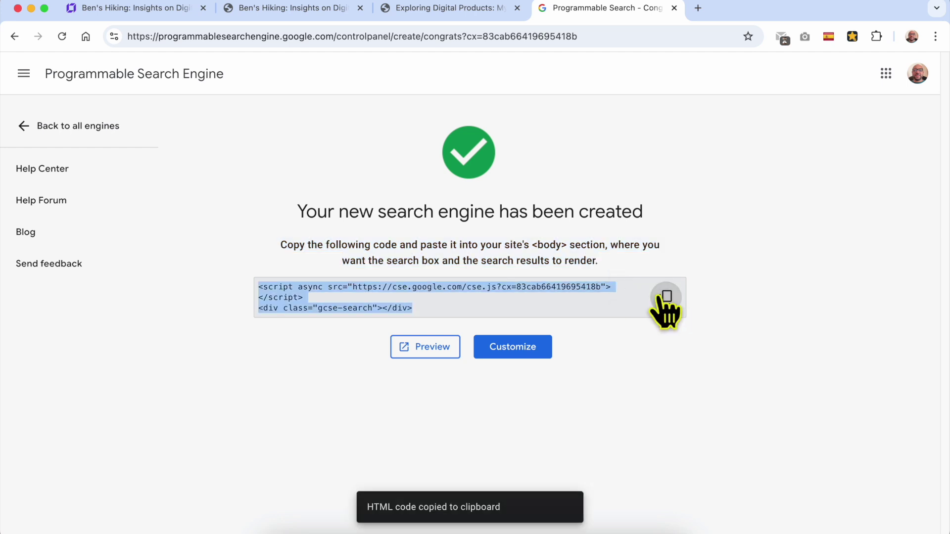
left_click(168, 20)
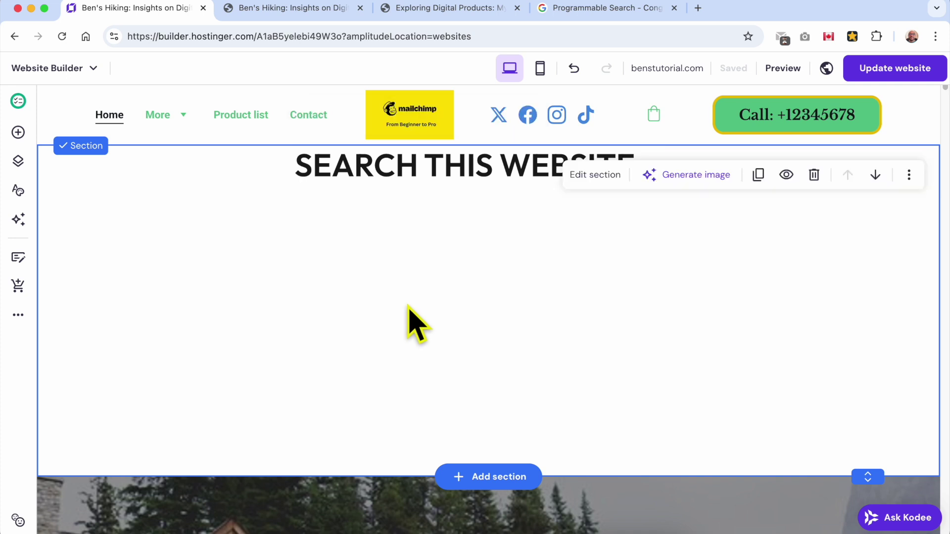
left_click(18, 132)
scroll(121, 265, "down", 3)
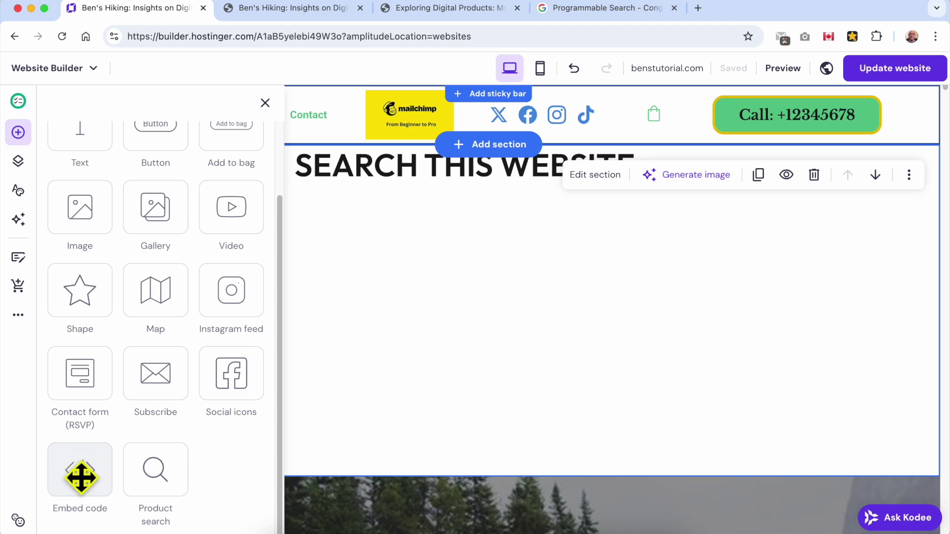
left_click_drag(78, 472, 423, 239)
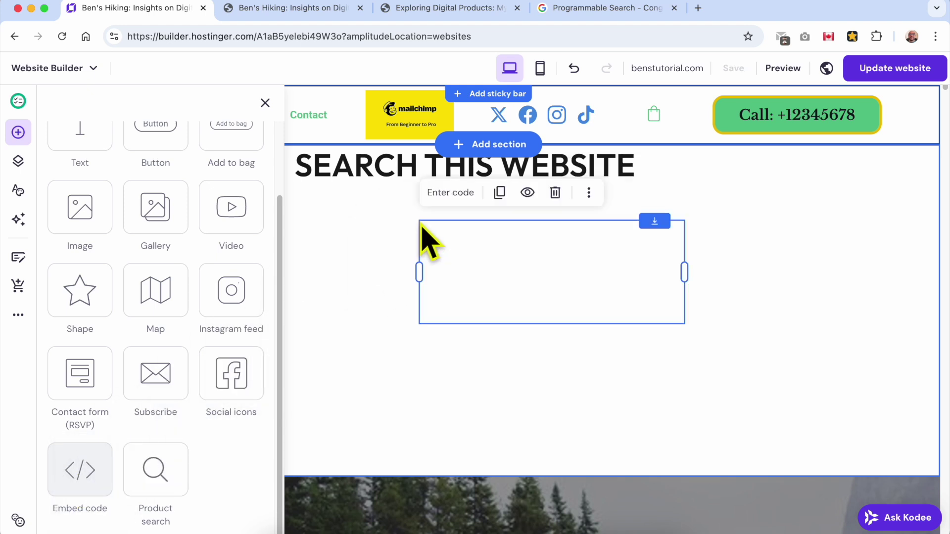
Replace the element's placeholder code with the copied search engine code and embed it
left_click(447, 193)
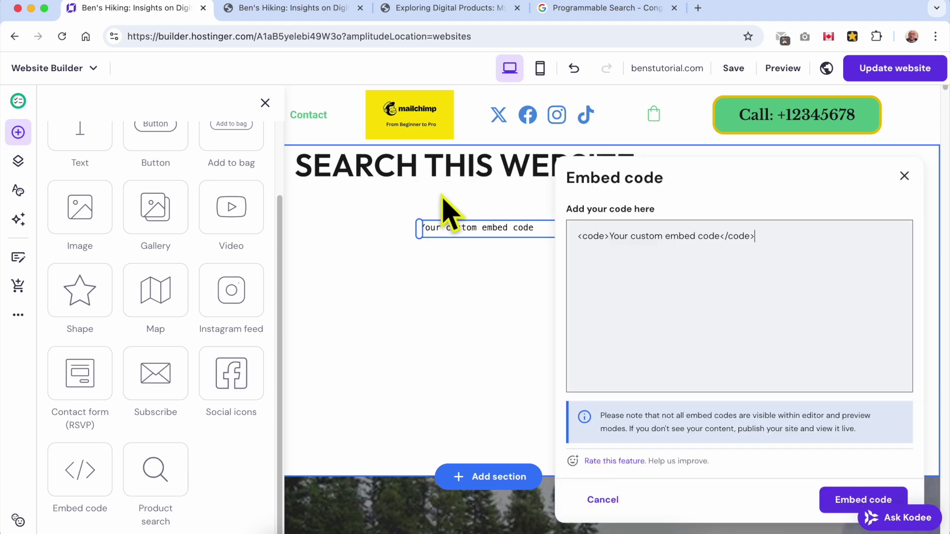
triple_click(668, 237)
key("BackSpace")
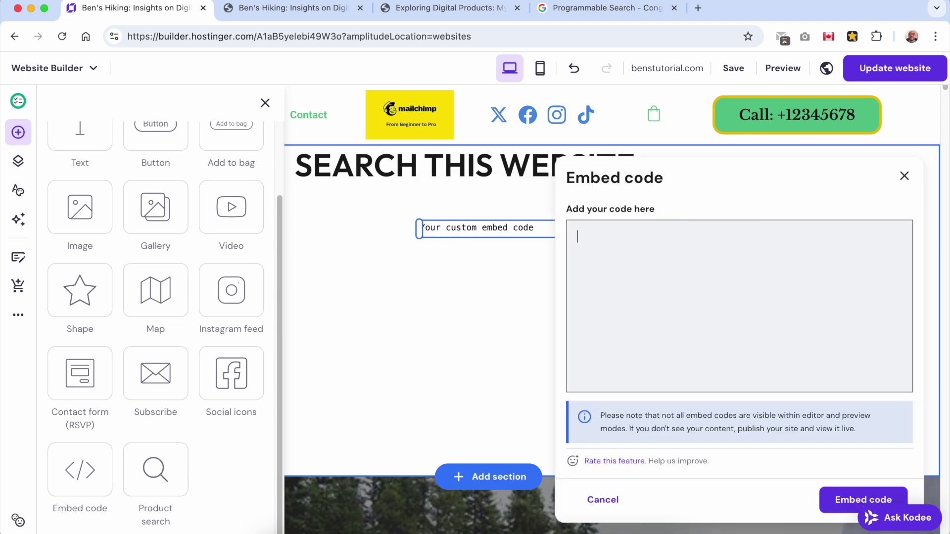
right_click(669, 244)
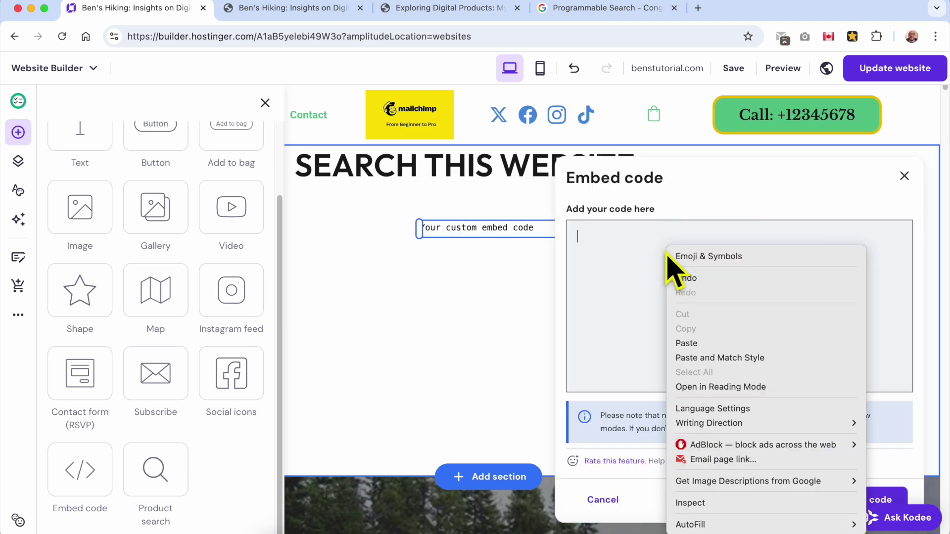
left_click(706, 346)
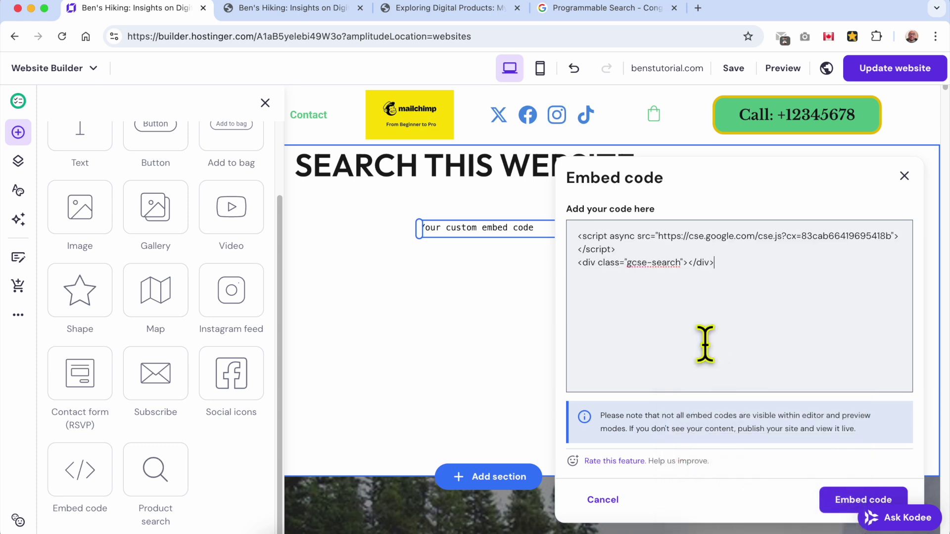
left_click(838, 505)
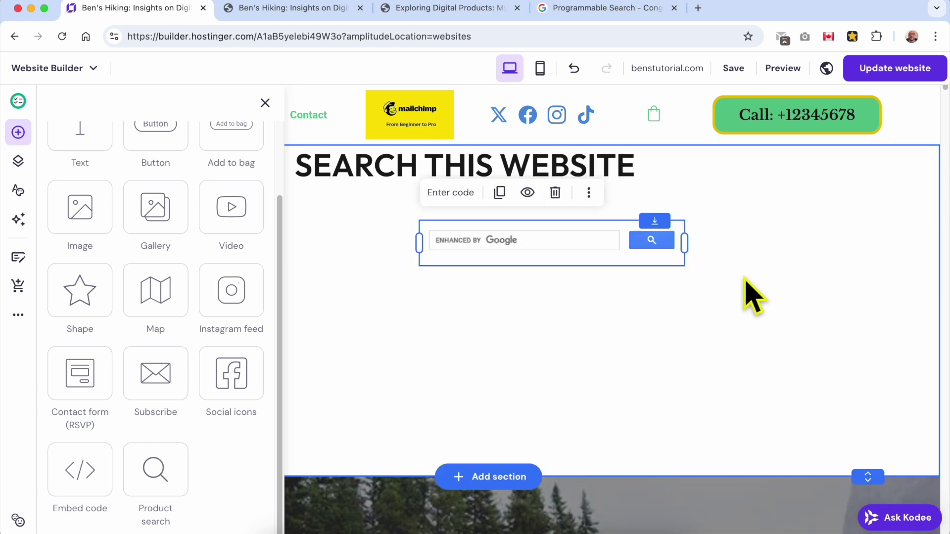
Move the embedded search box directly under the SEARCH THIS WEBSITE heading, widen it and center it beneath the heading
left_click(771, 285)
left_click_drag(578, 242, 494, 215)
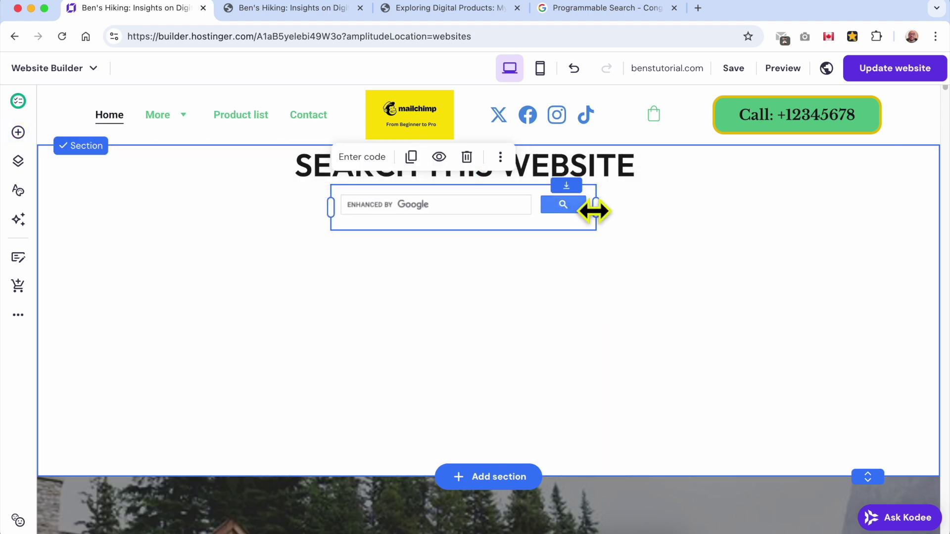
left_click_drag(586, 210, 505, 223)
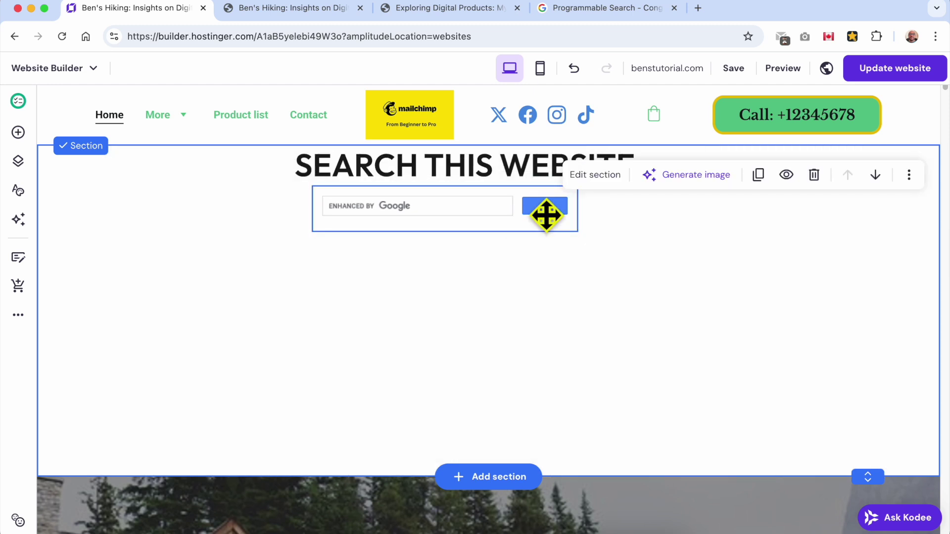
left_click_drag(578, 206, 722, 202)
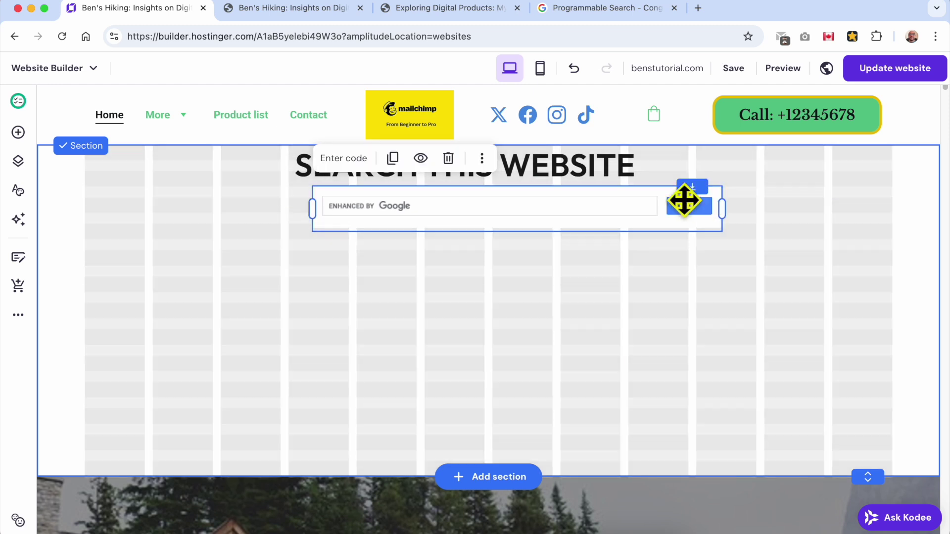
left_click_drag(555, 210, 524, 212)
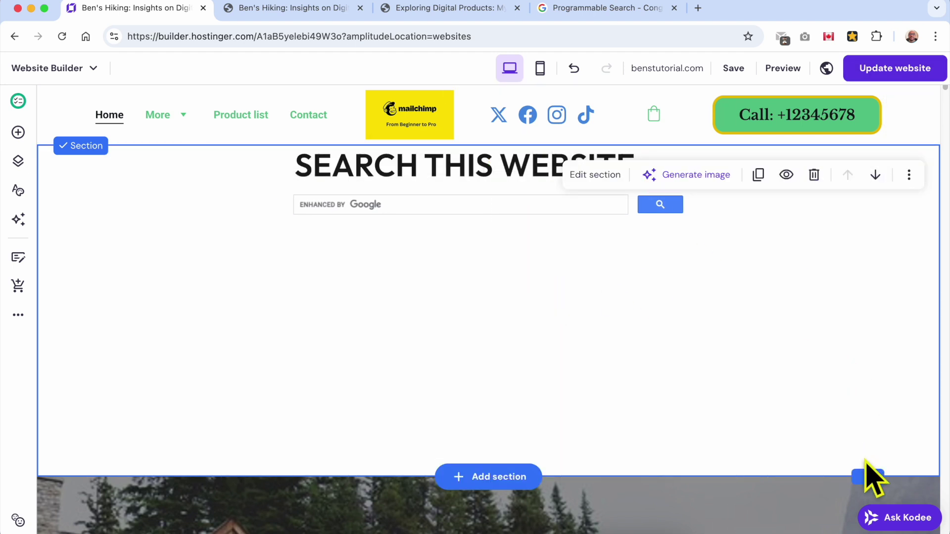
Shorten the search section so it ends just below the search box, and publish the website update
left_click_drag(869, 479, 861, 231)
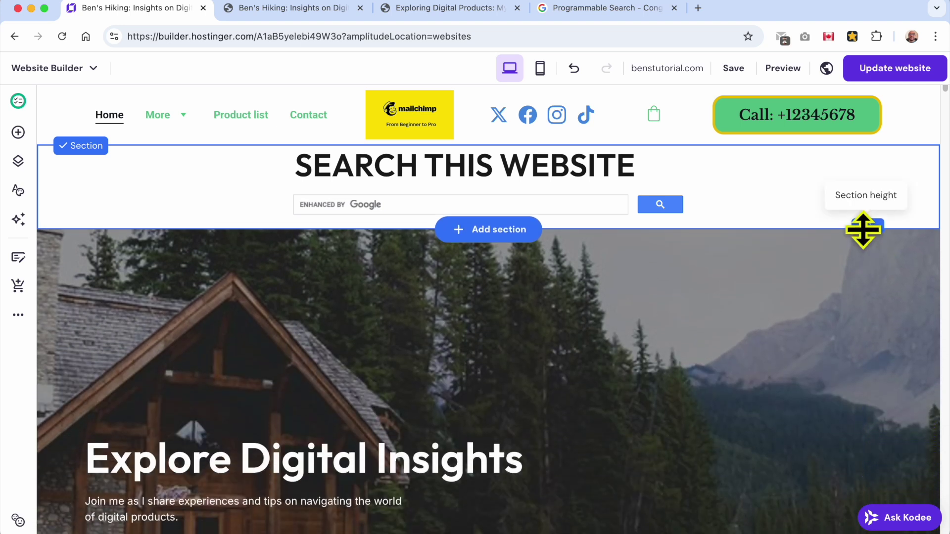
left_click_drag(863, 230, 864, 230)
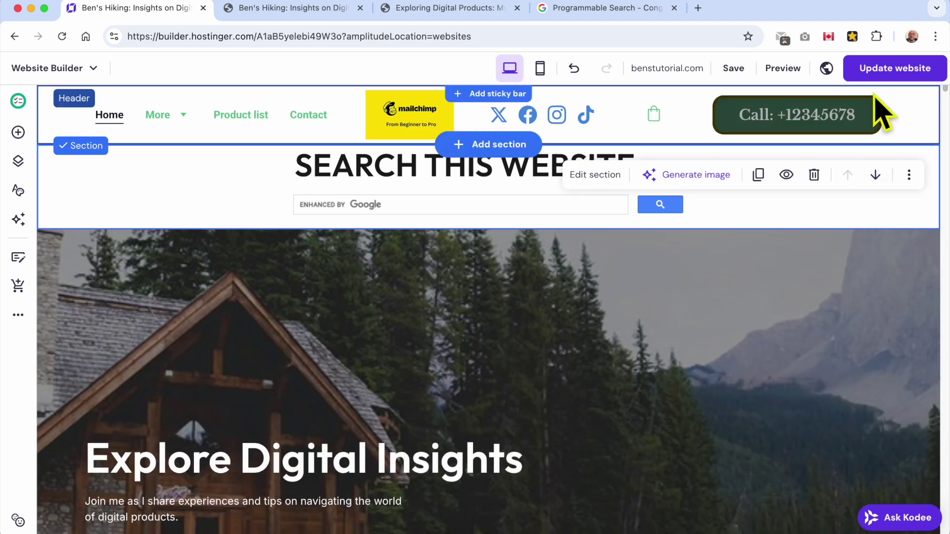
left_click(912, 69)
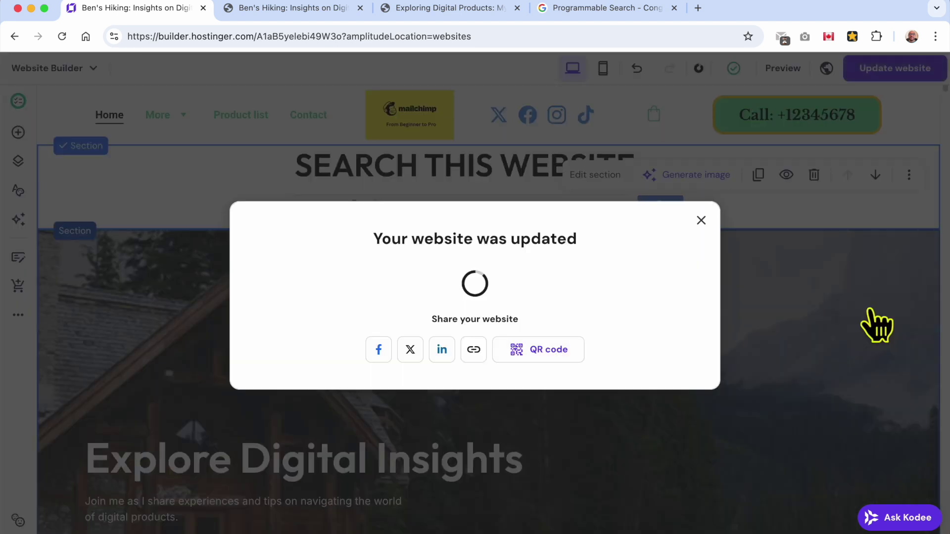
Open the live website and search for "digital products" in the embedded search box
left_click(654, 284)
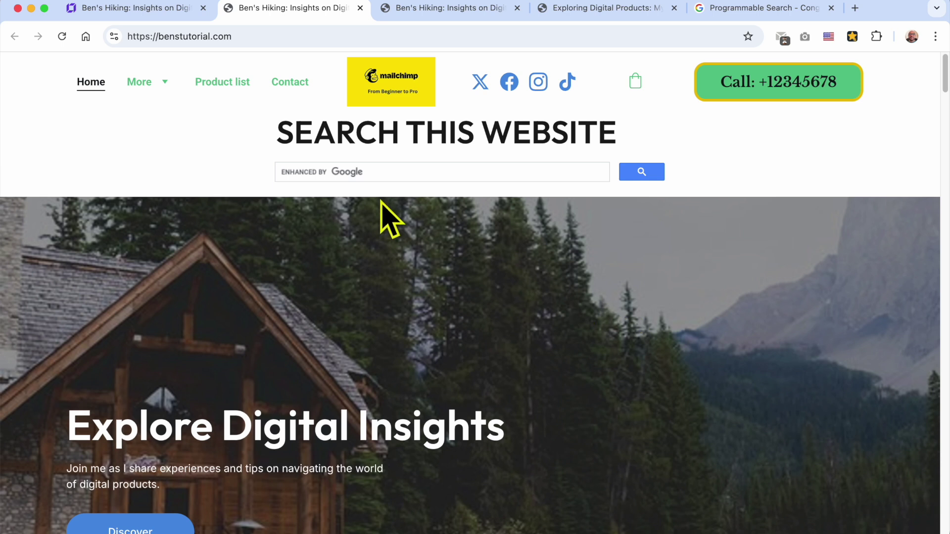
triple_click(418, 138)
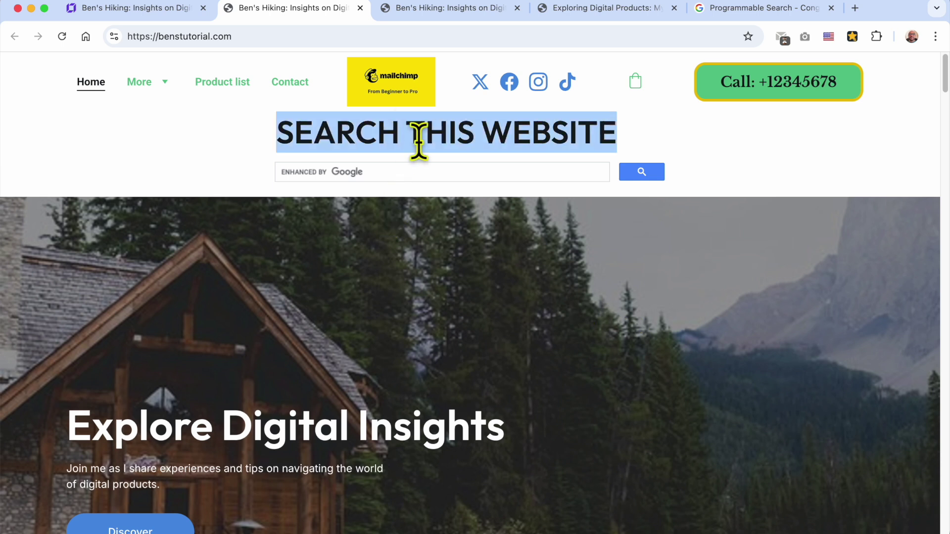
left_click(398, 173)
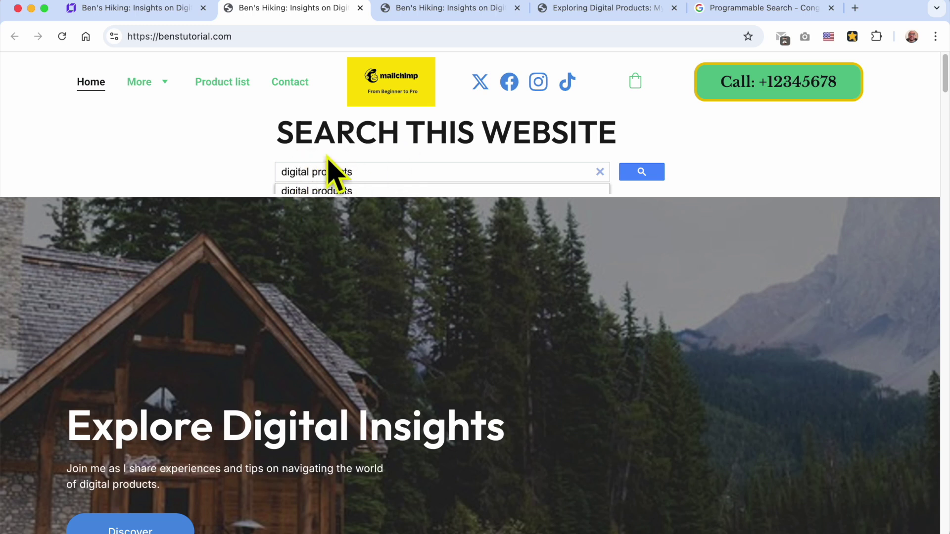
left_click(654, 174)
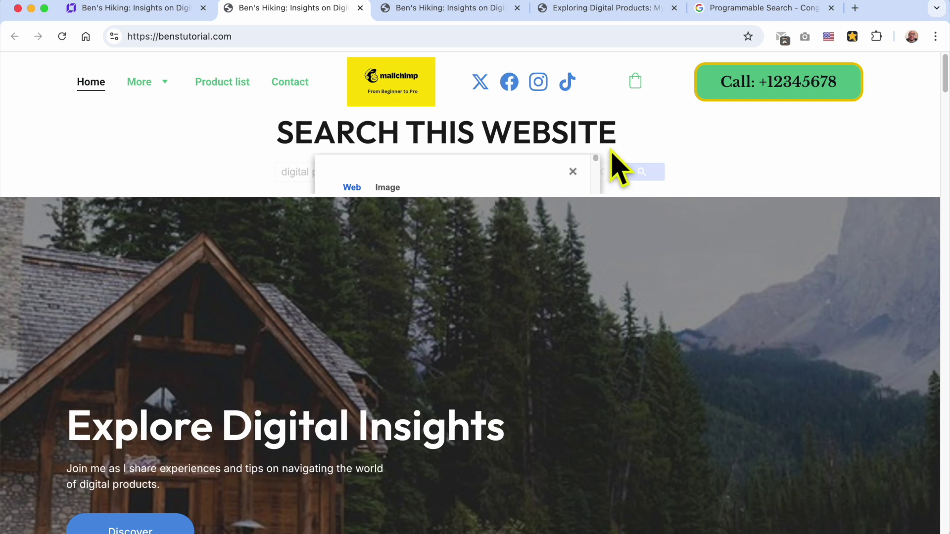
Return to Programmable Search Engine and open all Look and Feel settings of the newly created search engine
left_click(736, 11)
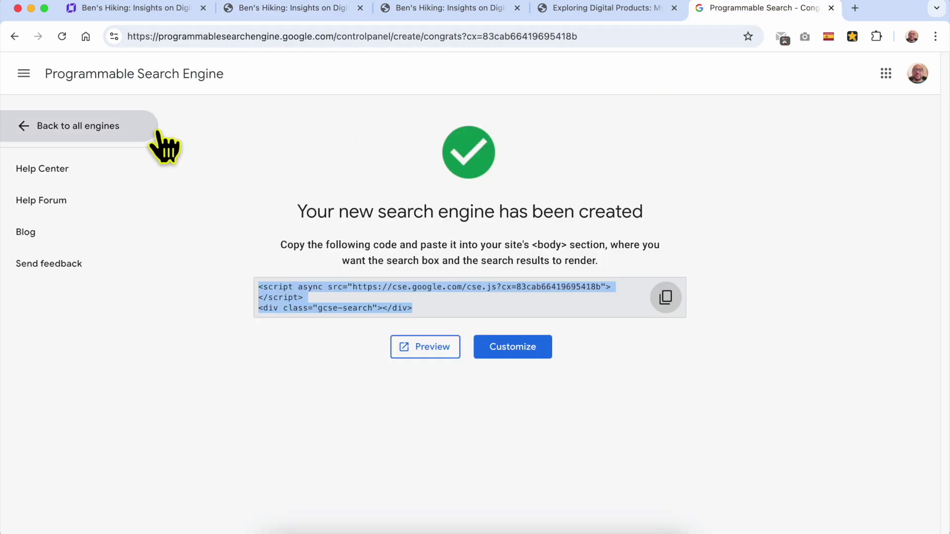
left_click(346, 173)
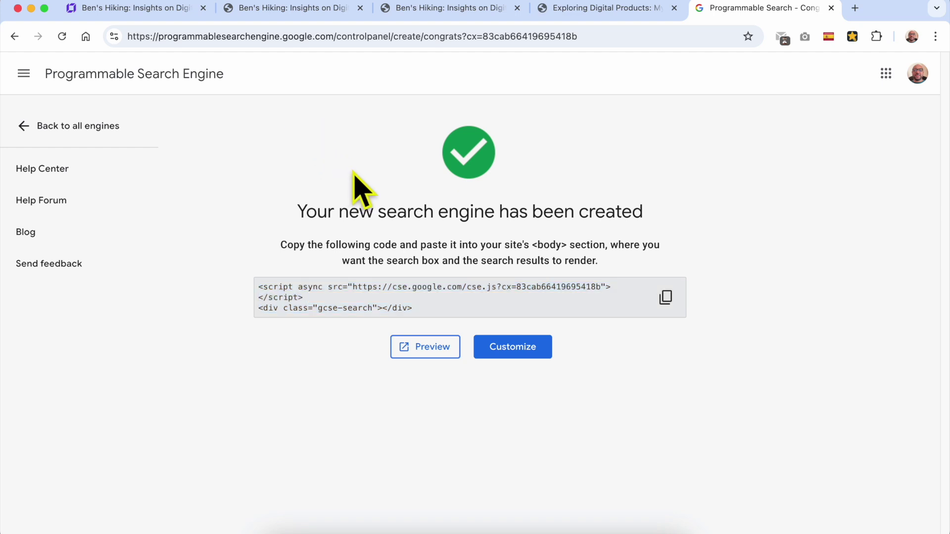
left_click(53, 130)
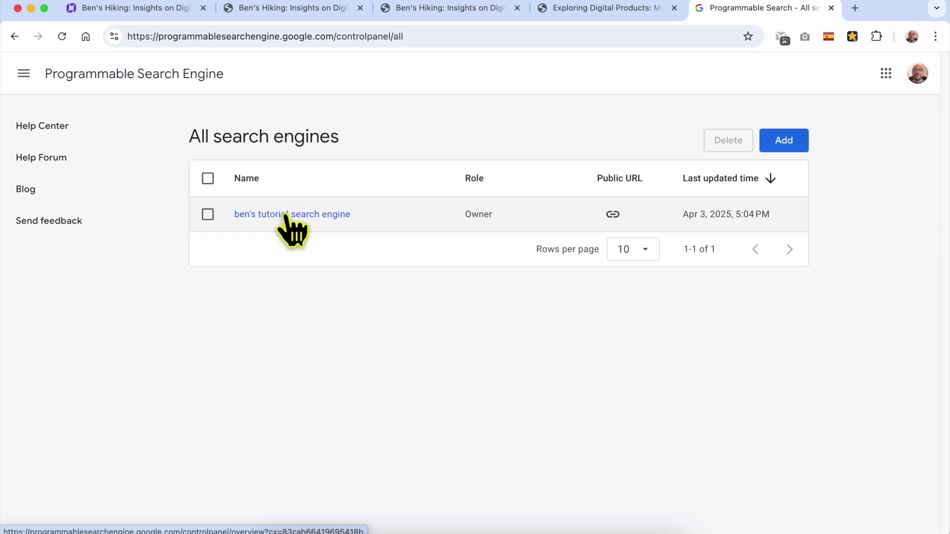
left_click(285, 214)
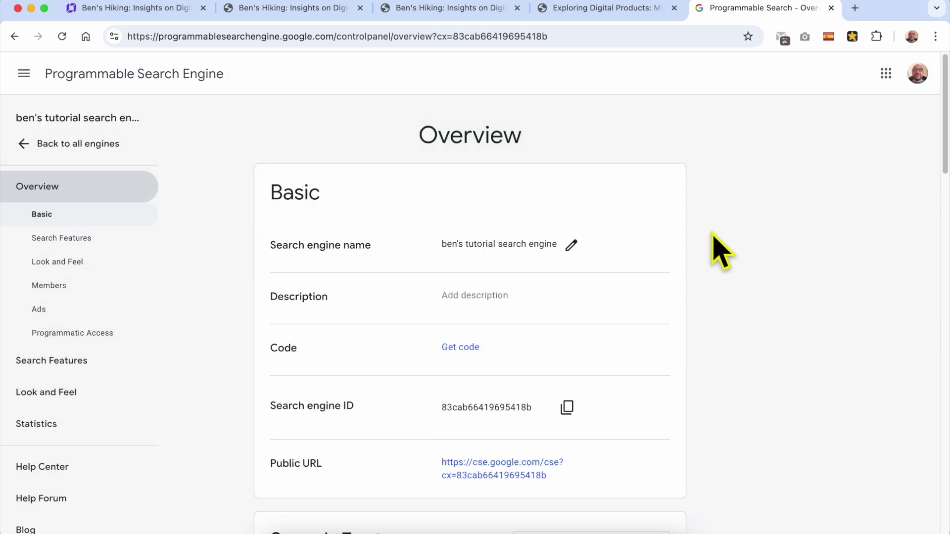
scroll(721, 252, "down", 15)
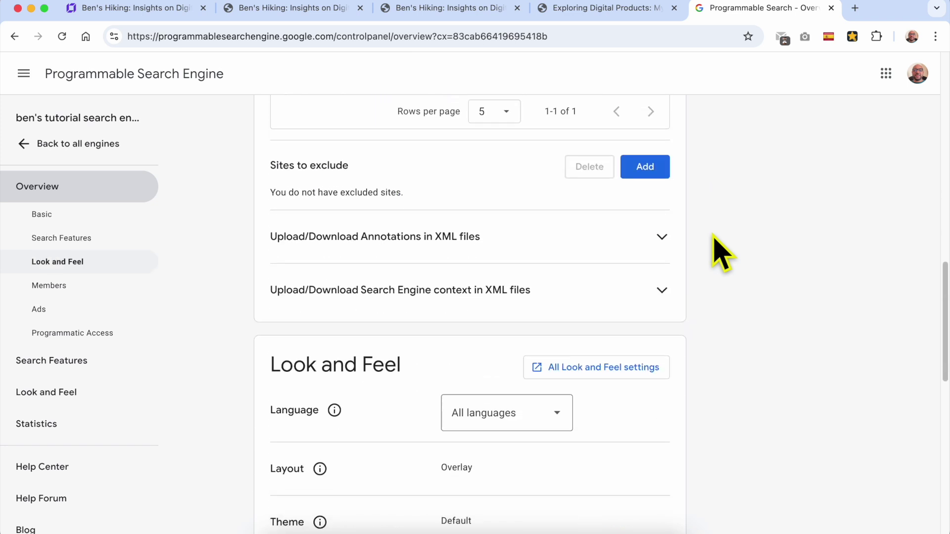
scroll(714, 236, "down", 4)
triple_click(273, 151)
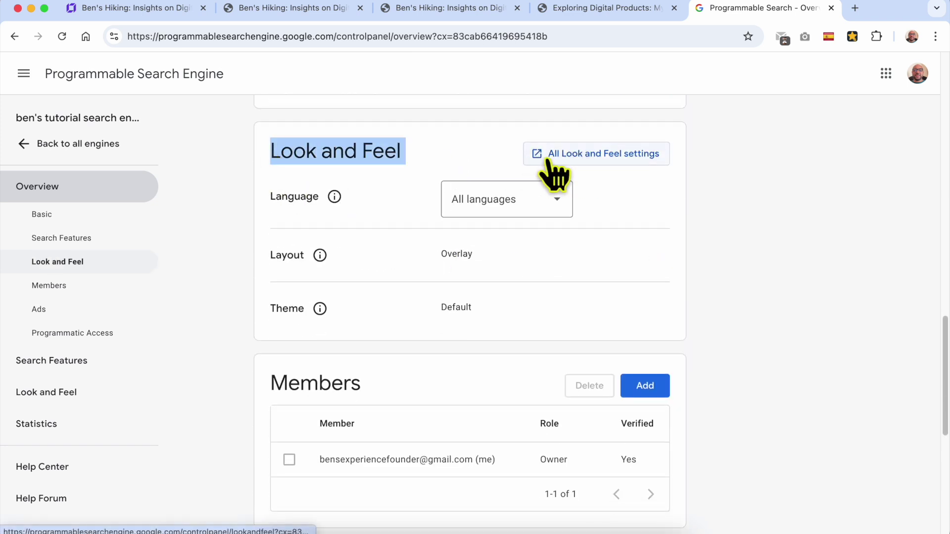
left_click(639, 171)
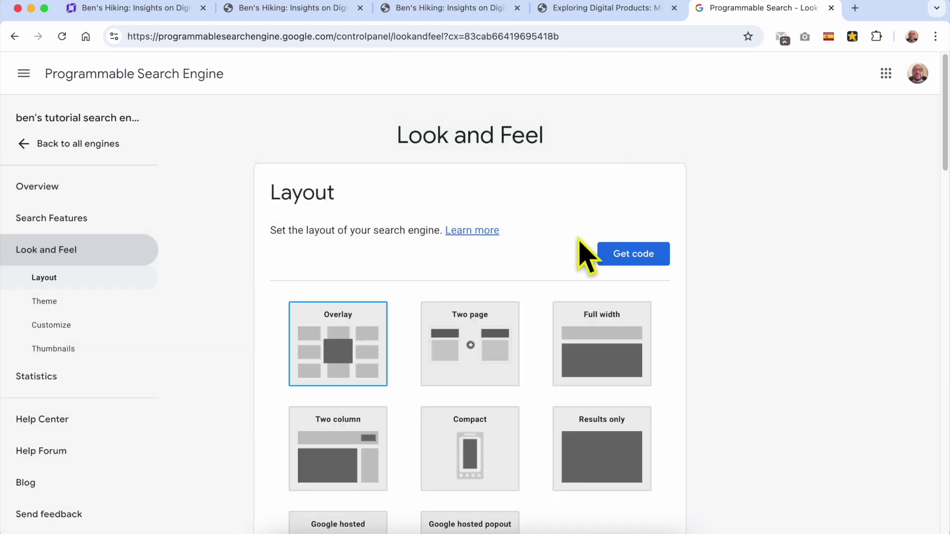
Change the search engine's layout to Full width and copy its embed code
scroll(349, 322, "down", 3)
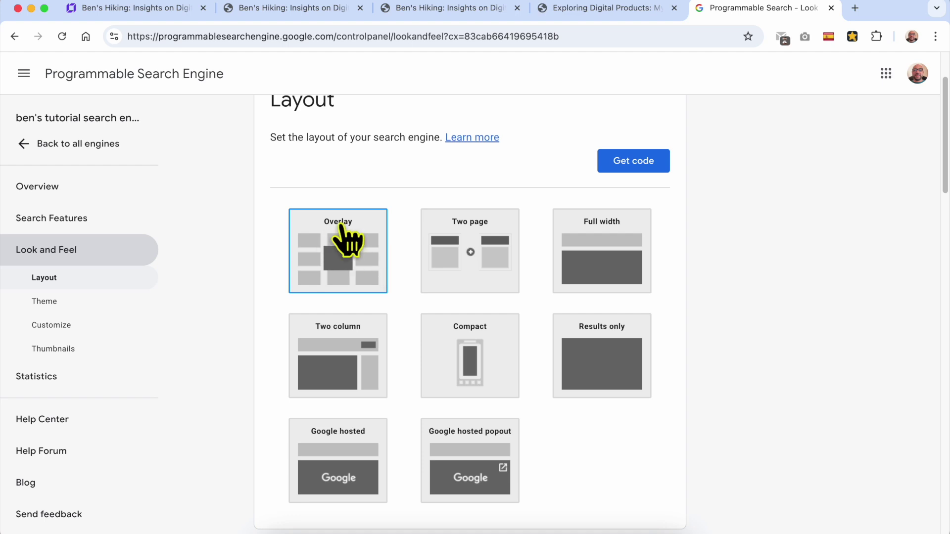
left_click(608, 262)
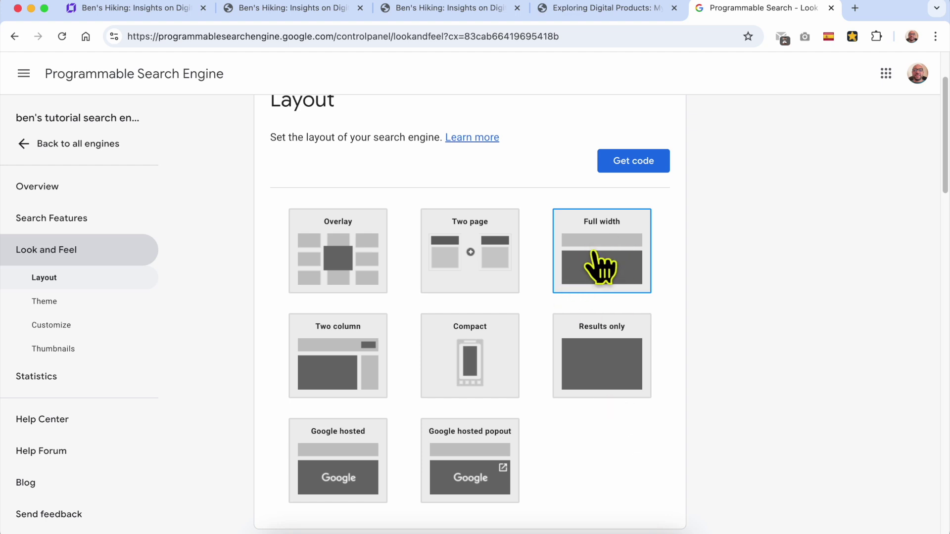
left_click(630, 162)
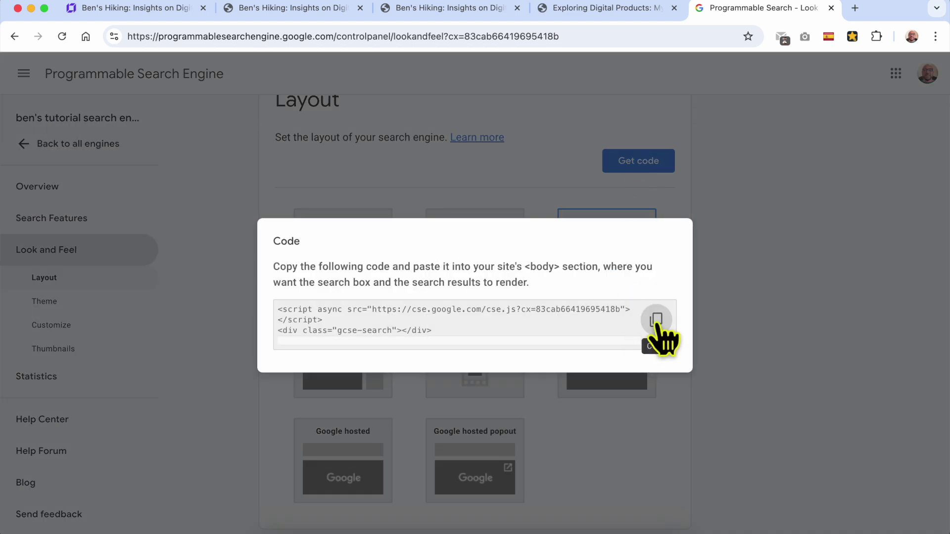
left_click(656, 320)
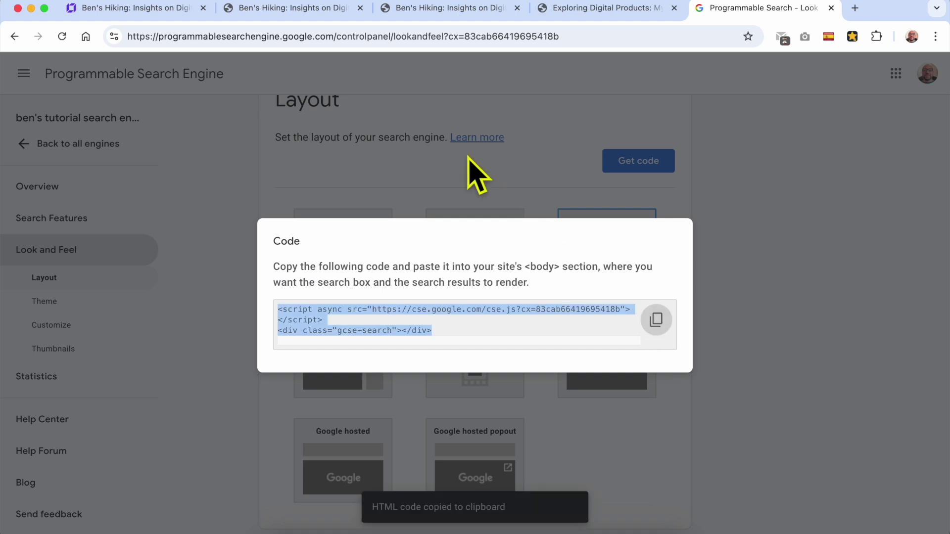
In the Hostinger builder, replace the home page search box's embed code with the copied full-width layout code
left_click(162, 9)
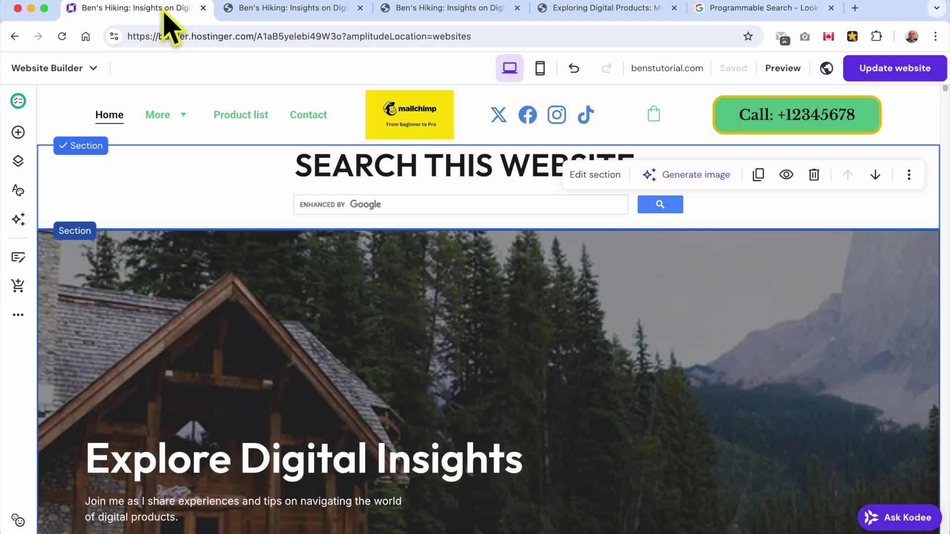
left_click(384, 210)
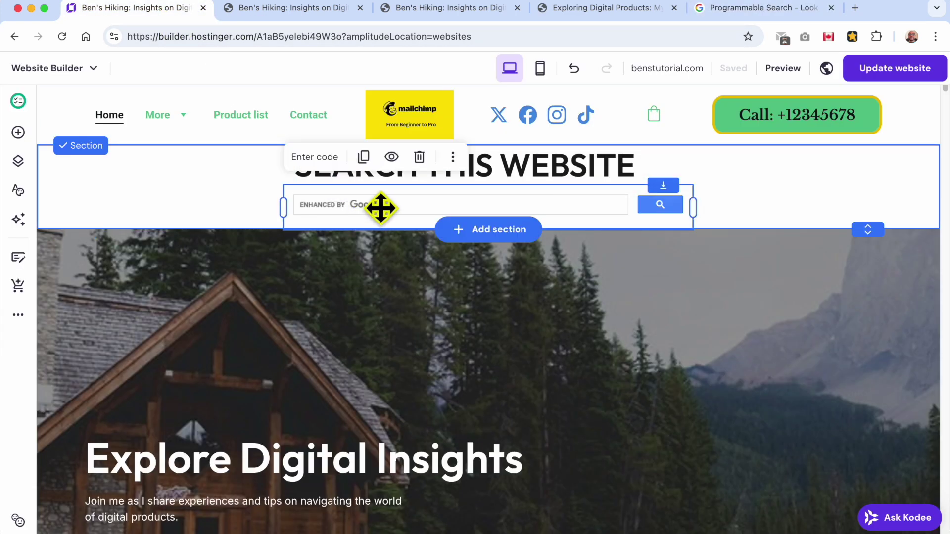
left_click(324, 163)
left_click_drag(691, 280, 616, 249)
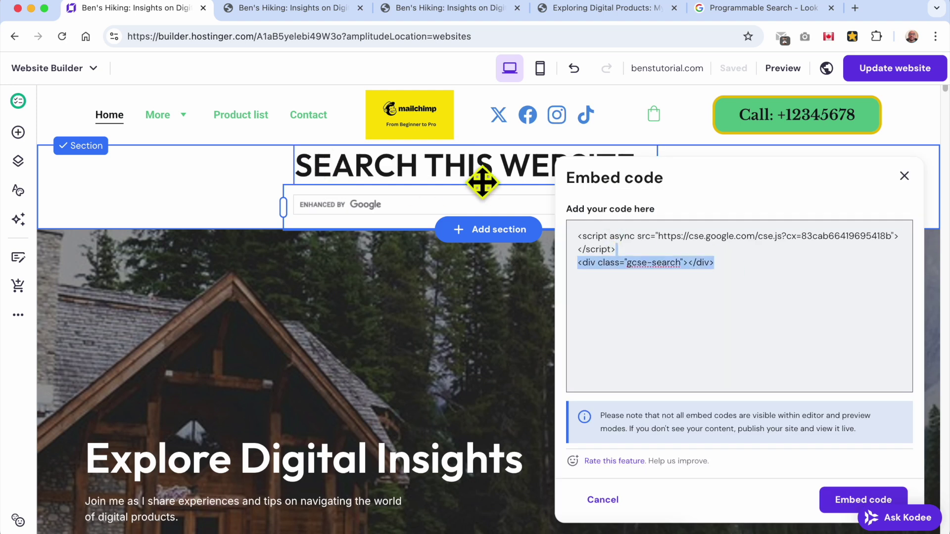
key("super+a")
key("BackSpace")
key("super+v")
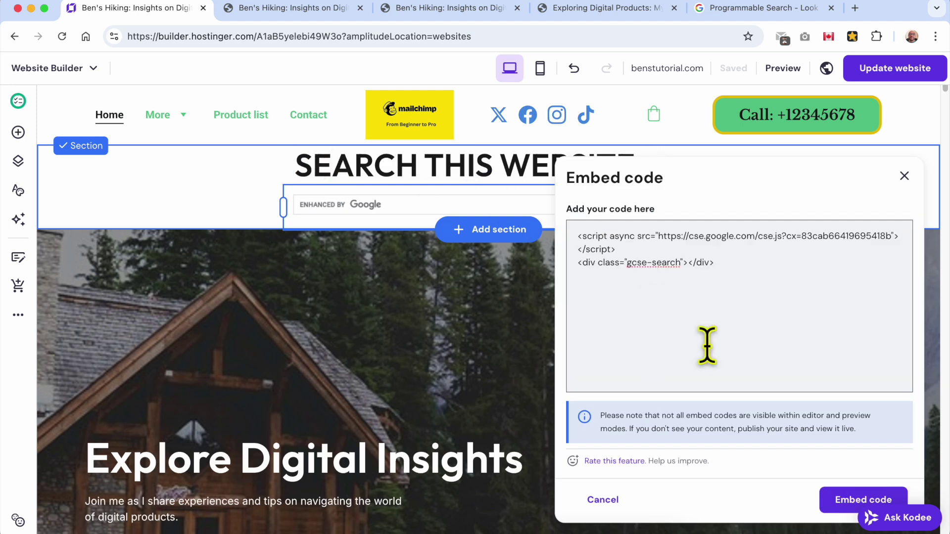
left_click(863, 500)
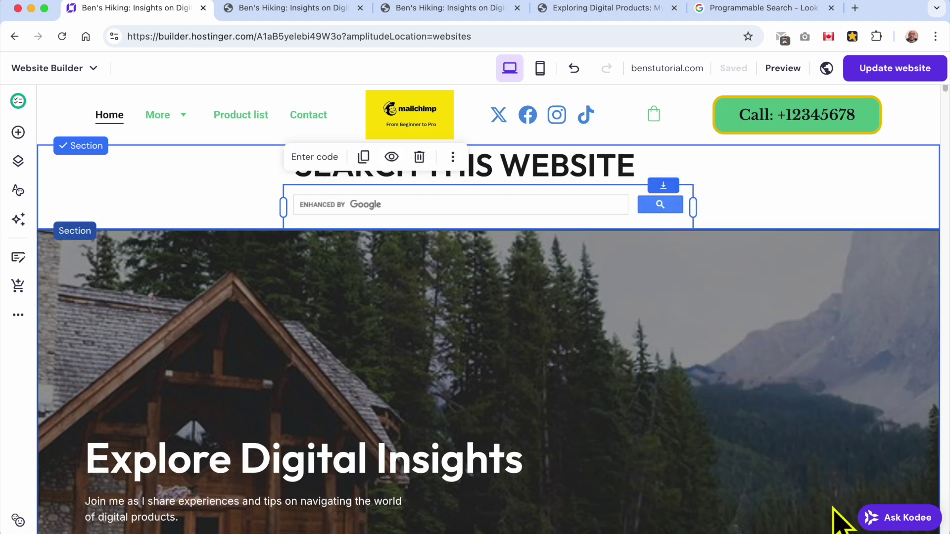
Publish the website update, open the live site and search for "digital products" in the embedded search box
left_click(906, 75)
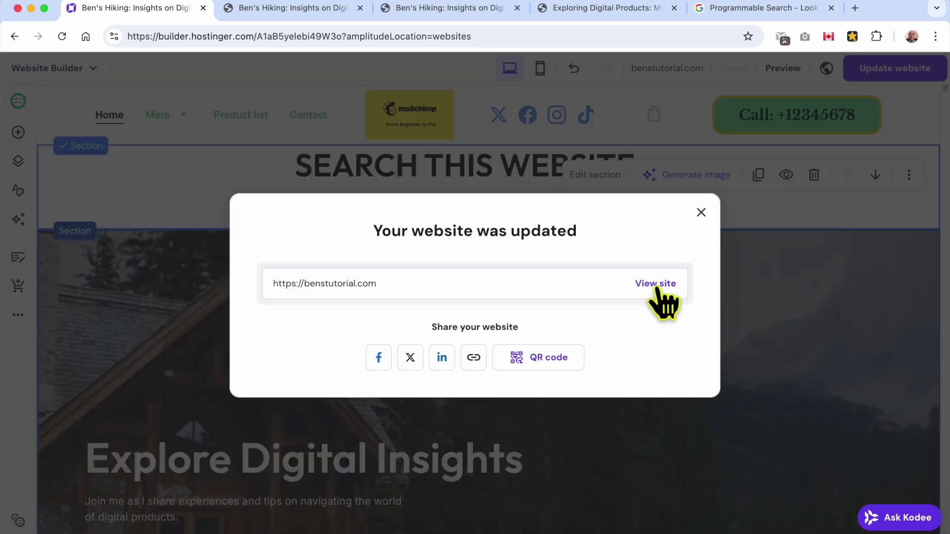
left_click(657, 285)
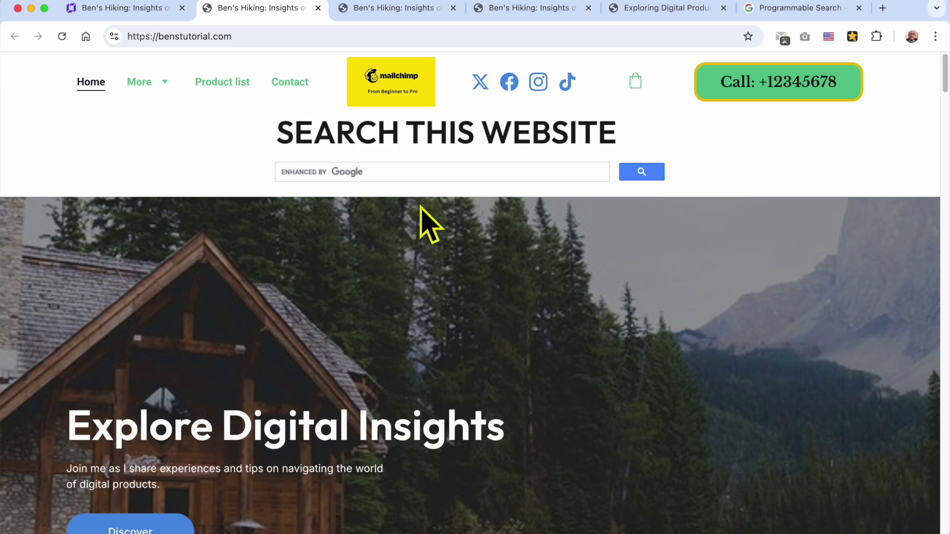
left_click(394, 171)
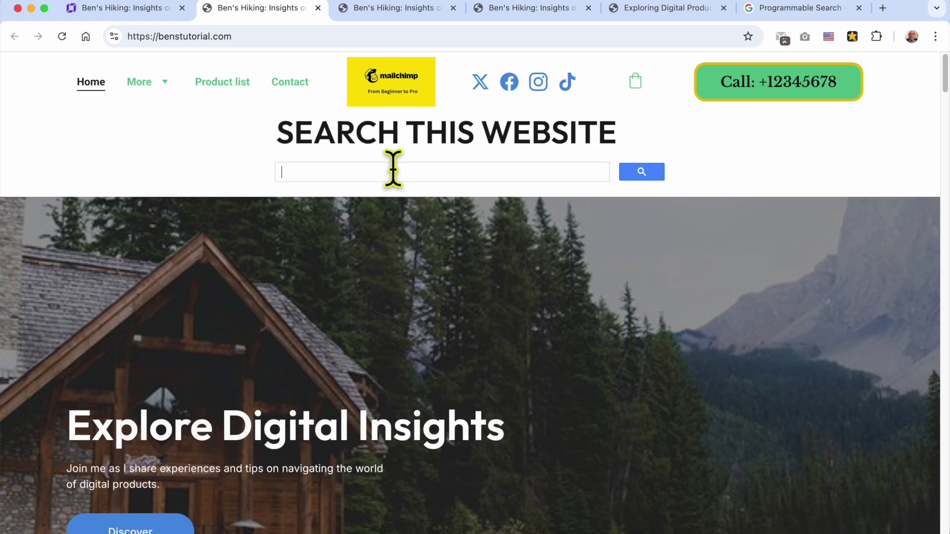
type("digital products")
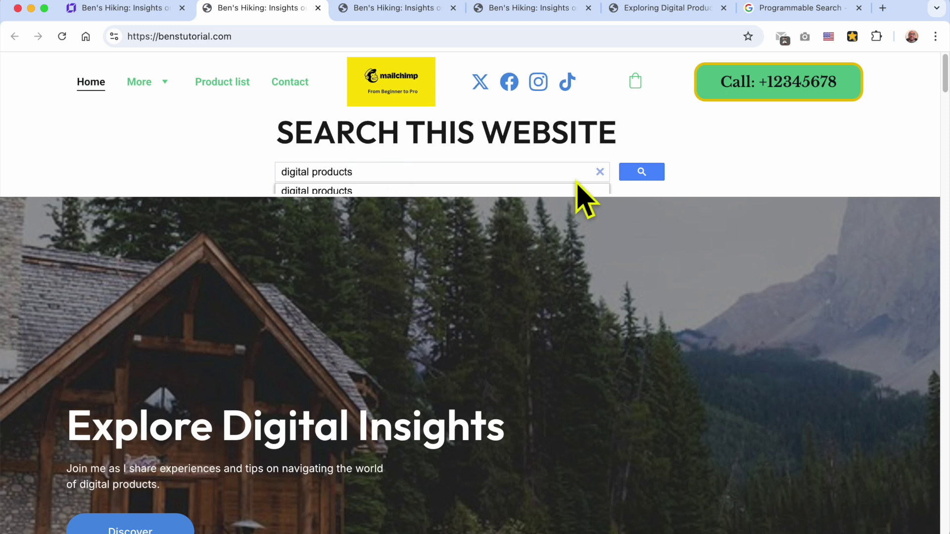
left_click(638, 173)
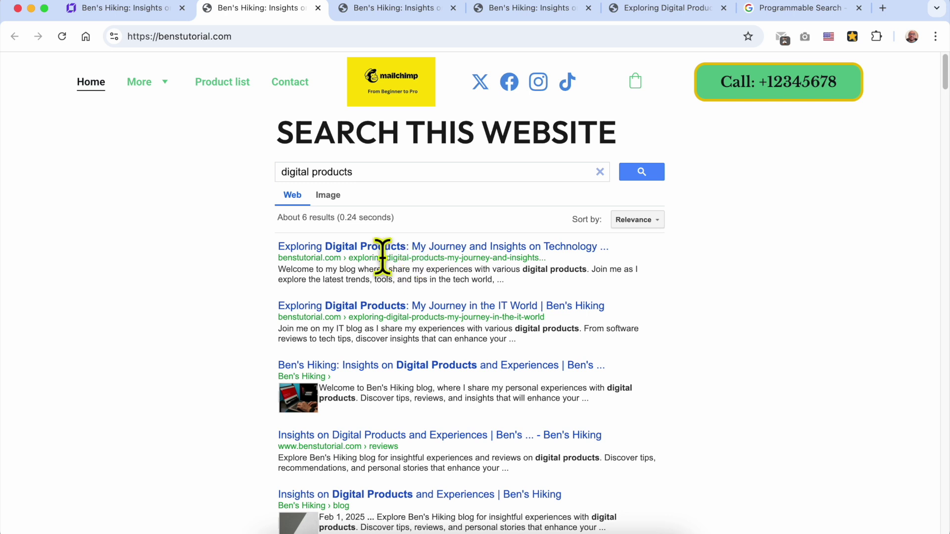
Review the search results list on the live home page and check the site address of the first two results
scroll(425, 309, "down", 3)
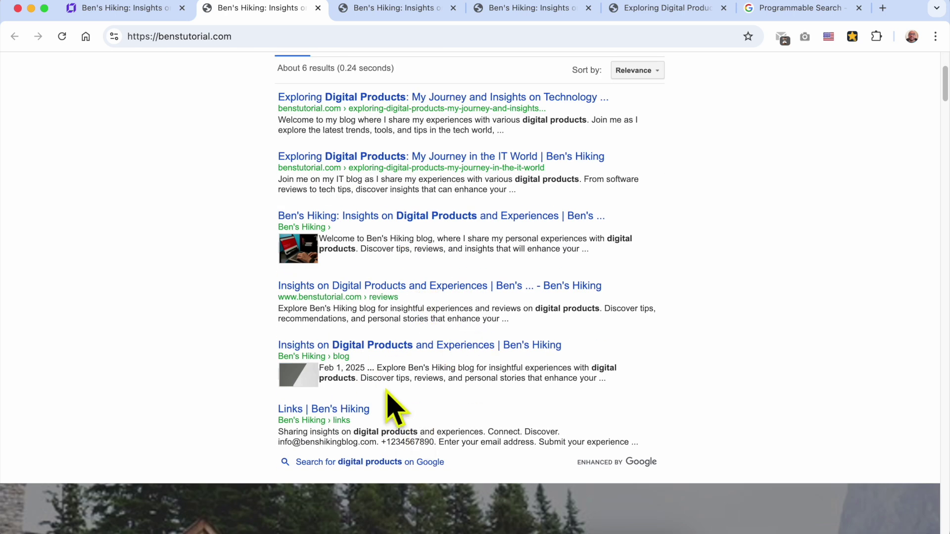
scroll(280, 369, "up", 3)
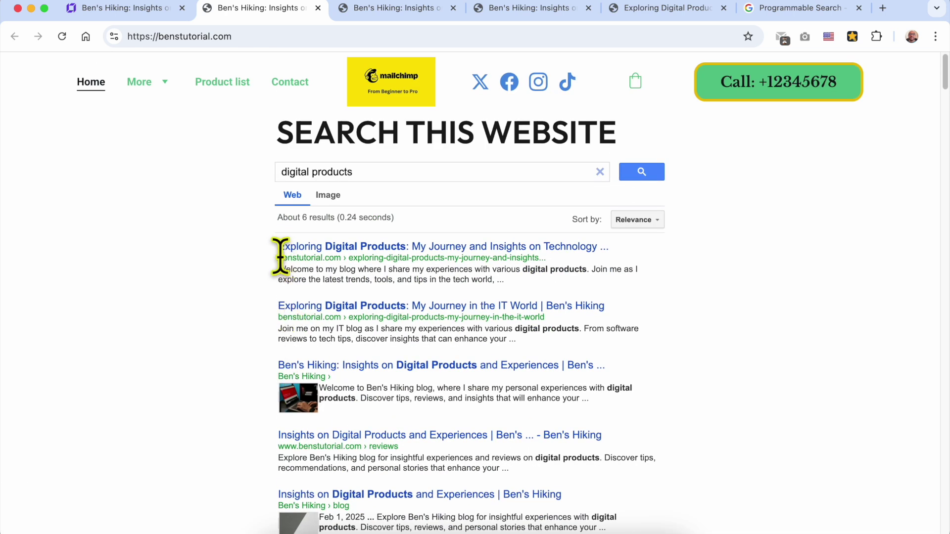
left_click_drag(289, 257, 335, 257)
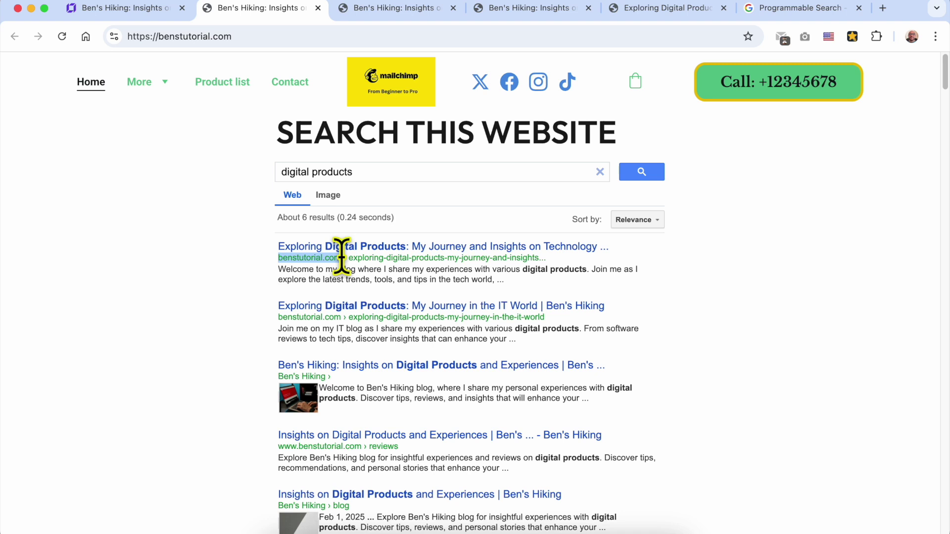
left_click_drag(279, 317, 341, 316)
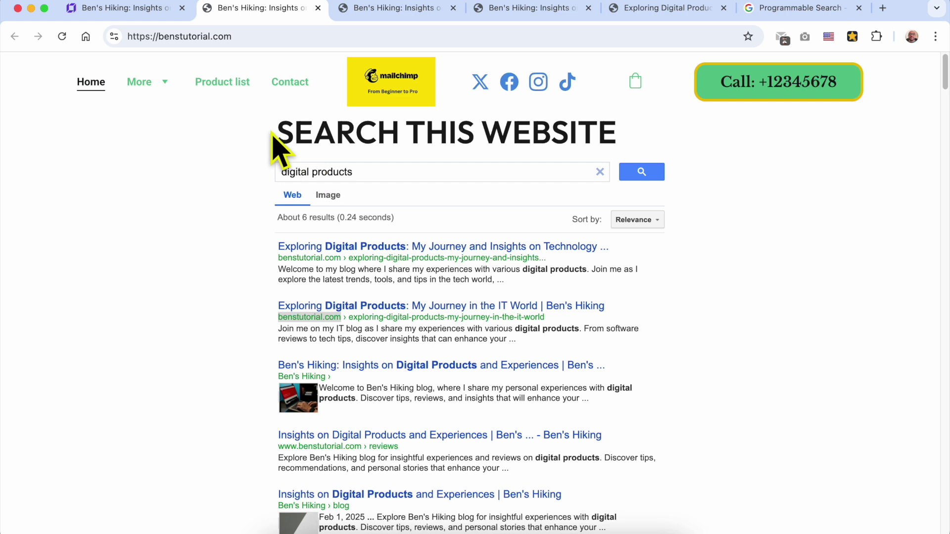
left_click(149, 8)
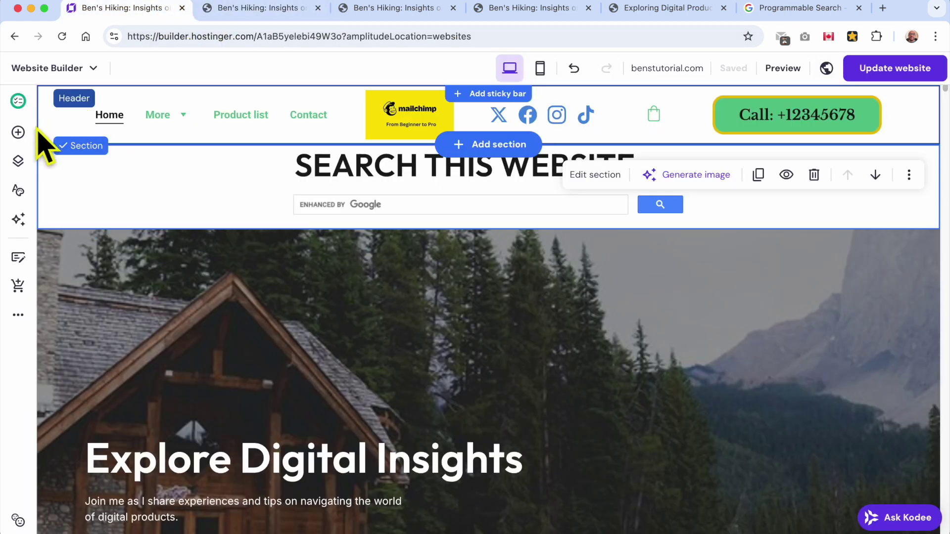
left_click(258, 14)
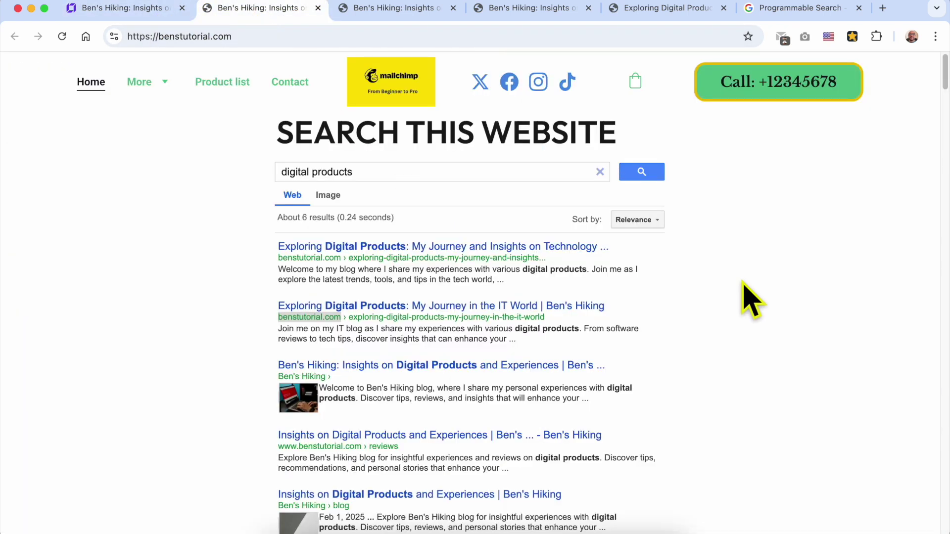
Open the first search result and check the article title for the searched term
left_click(347, 248)
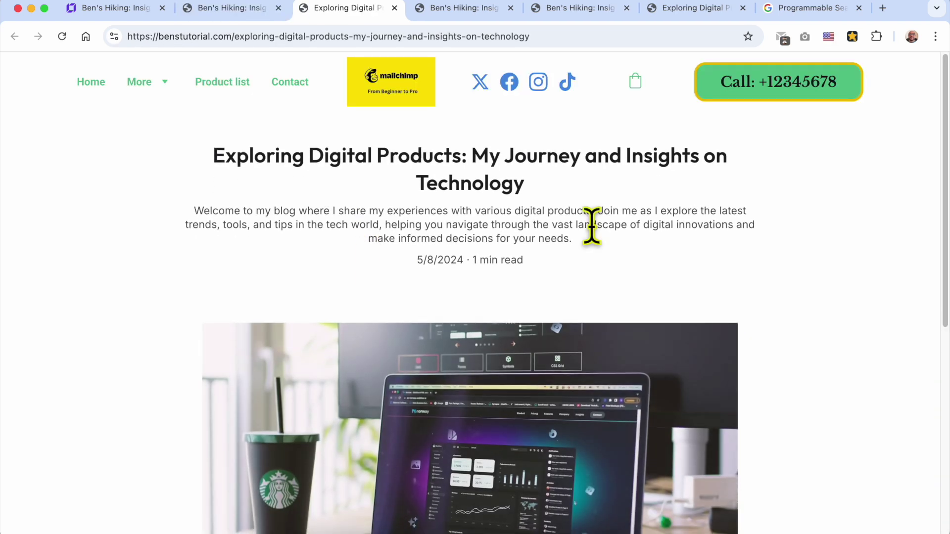
left_click_drag(309, 159, 462, 156)
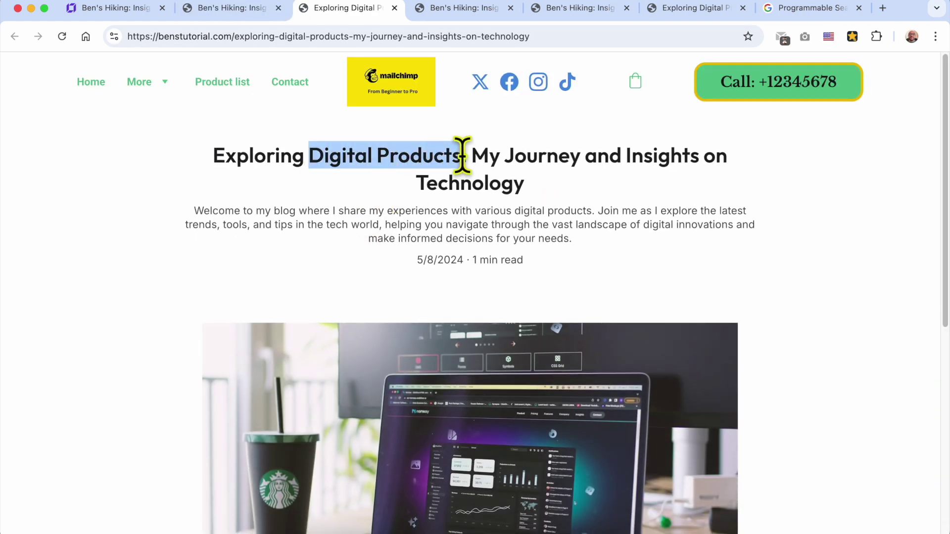
left_click(327, 198)
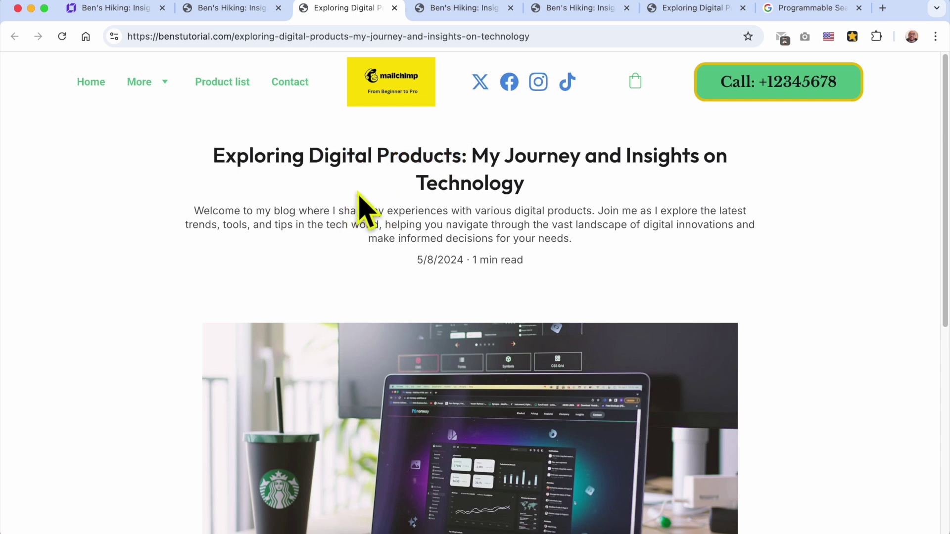
Return to Programmable Search Engine, dismiss the code dialog and open the overview of "ben's tutorial search engine"
left_click(811, 10)
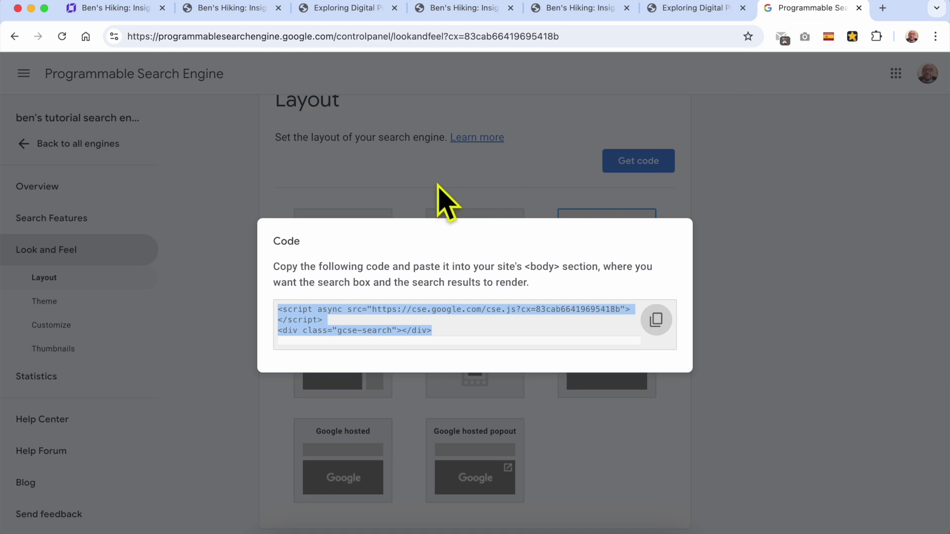
left_click(678, 188)
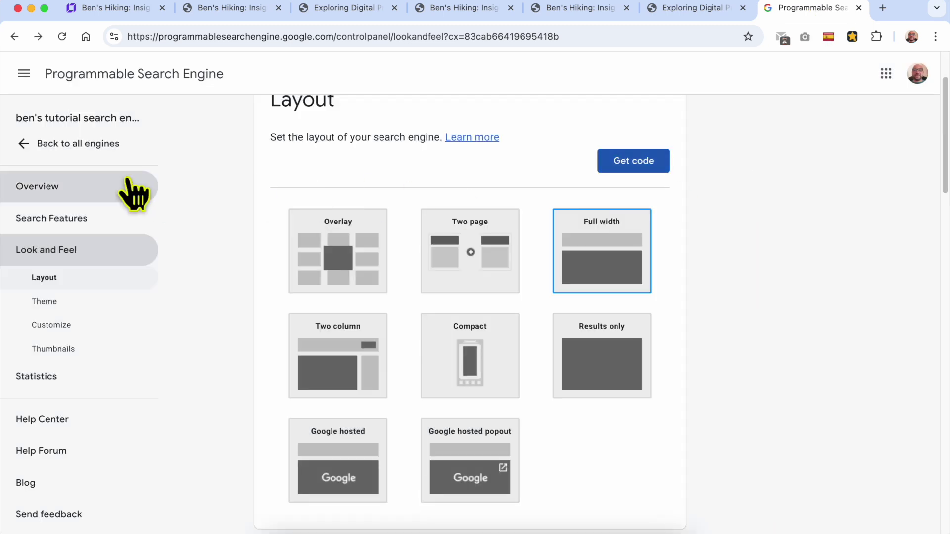
left_click(135, 184)
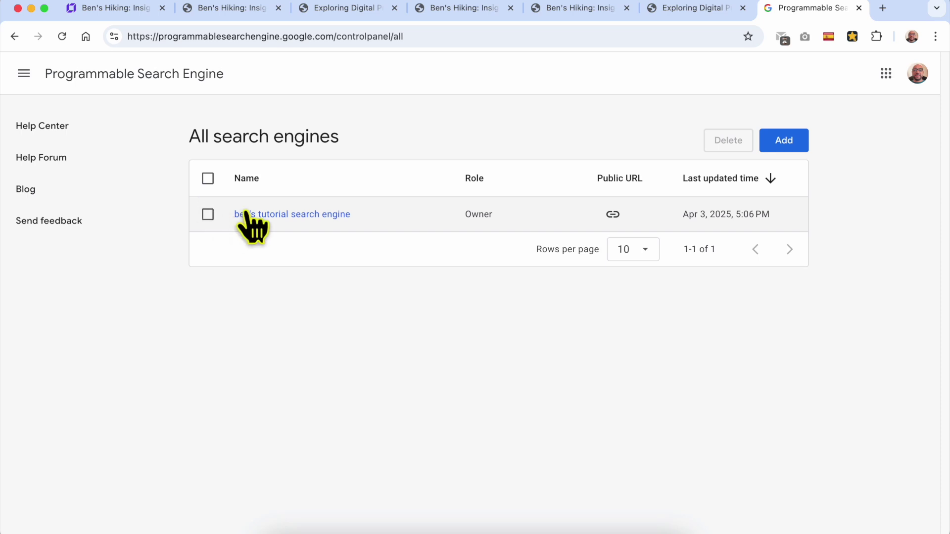
left_click(284, 218)
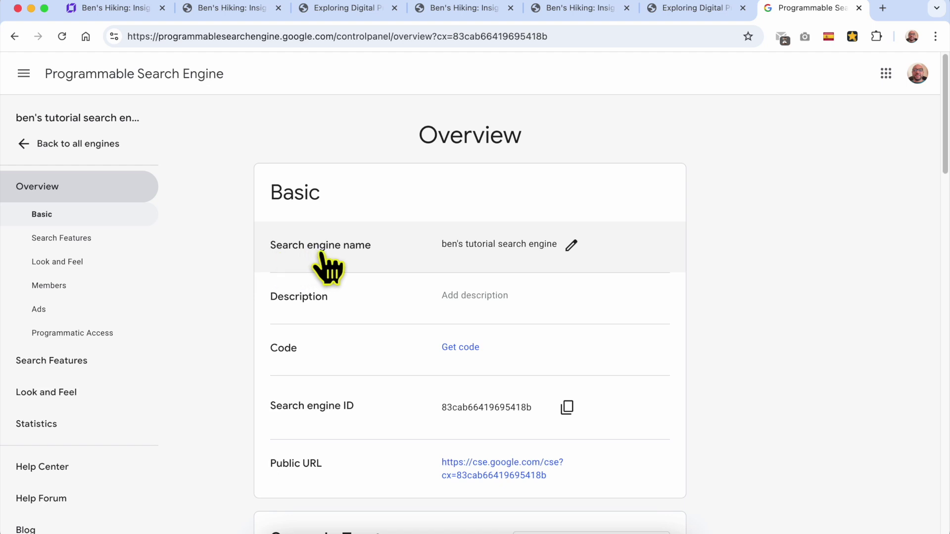
Look at the editing dialogs for the search engine's name and description, leaving both without changes
left_click(571, 245)
left_click_drag(466, 286, 608, 303)
left_click(493, 350)
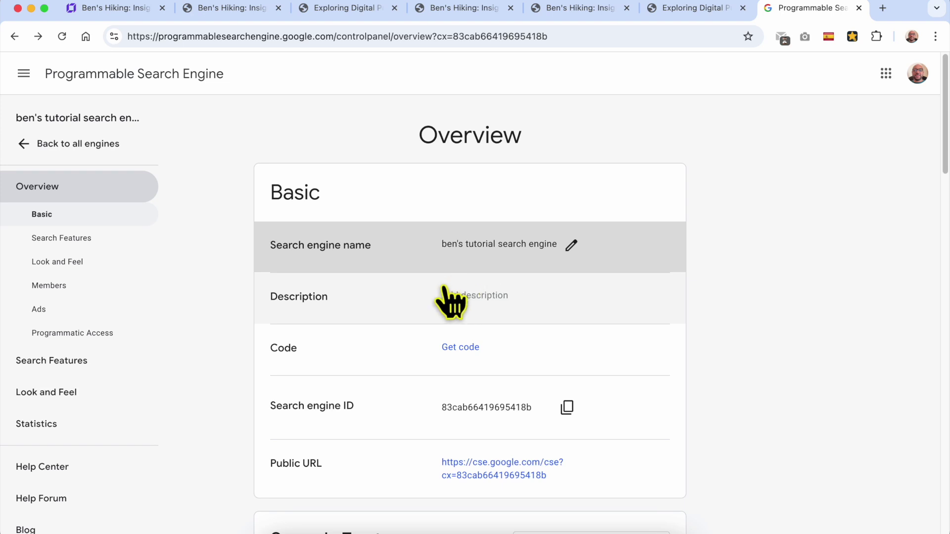
left_click(473, 296)
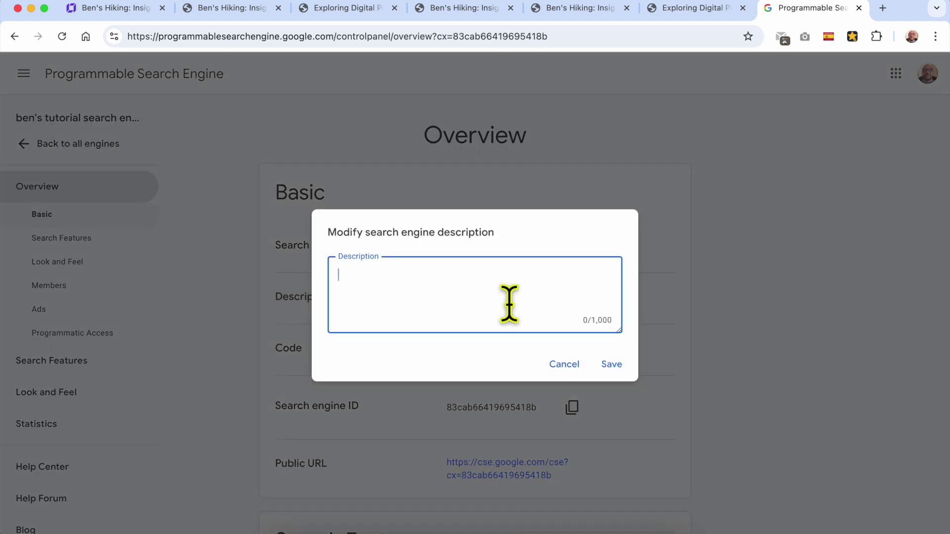
left_click(564, 364)
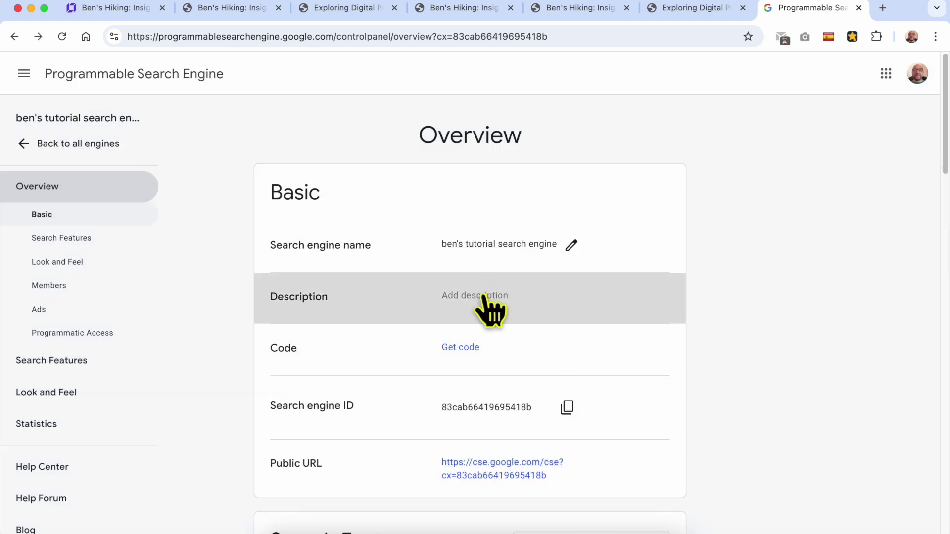
Copy the search engine's embed code from its basic settings and dismiss the code dialog
scroll(375, 363, "down", 3)
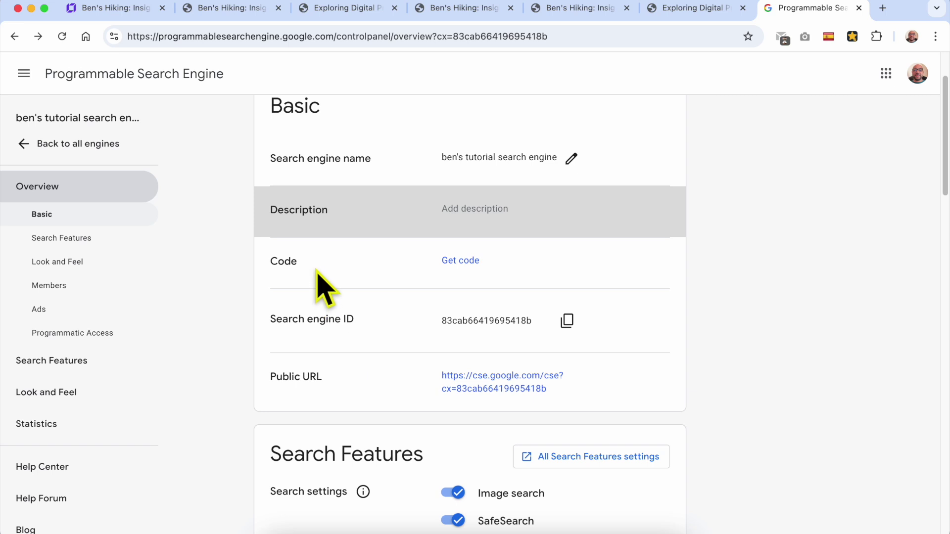
left_click_drag(315, 262, 357, 260)
left_click(460, 260)
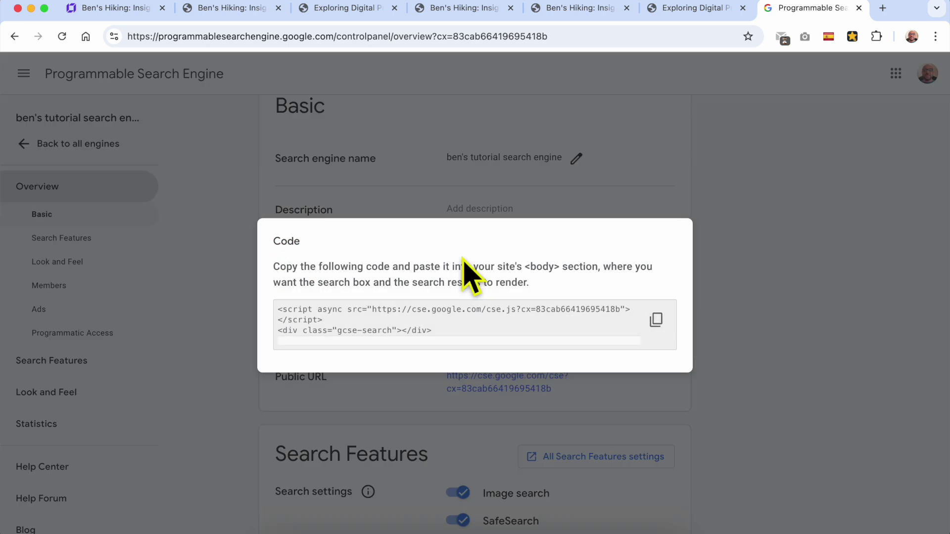
left_click(656, 319)
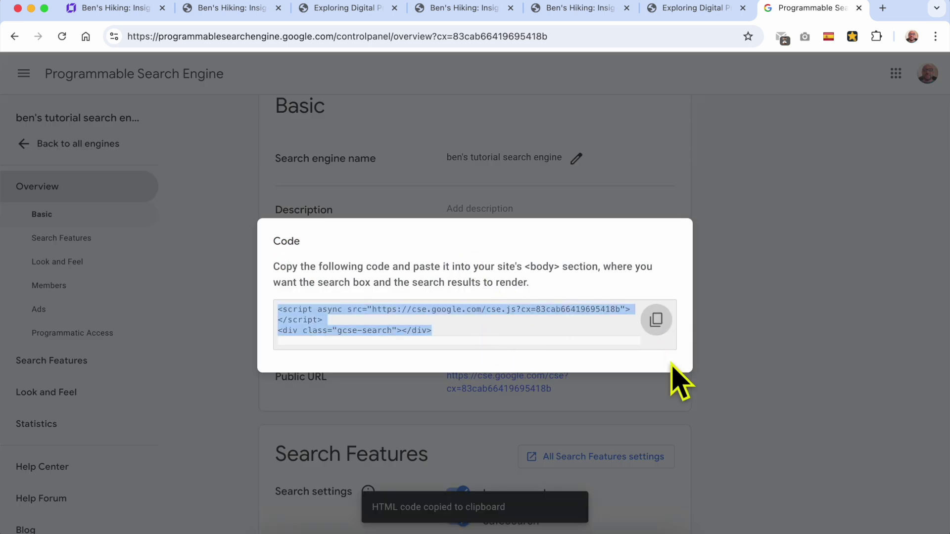
left_click(733, 297)
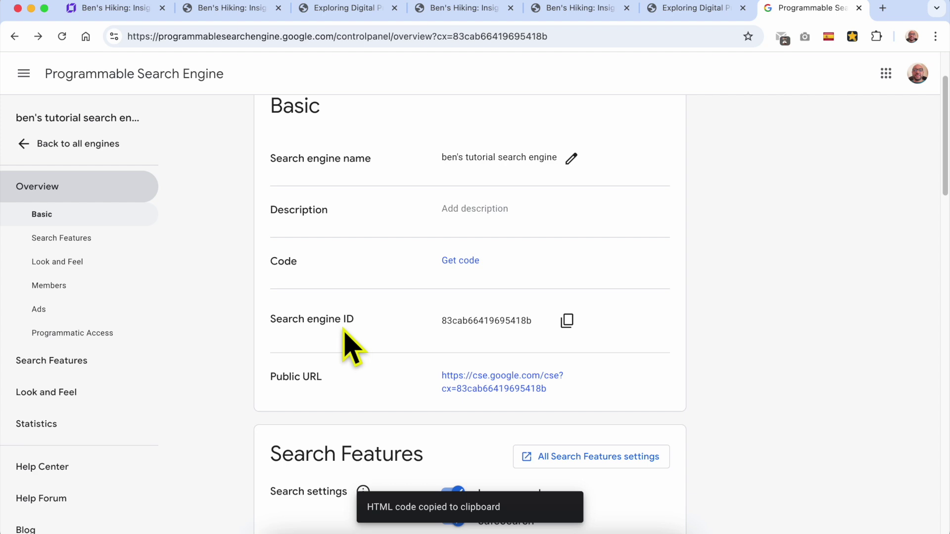
Check the search engine ID and public URL entries, and open the search engine's public page
triple_click(303, 320)
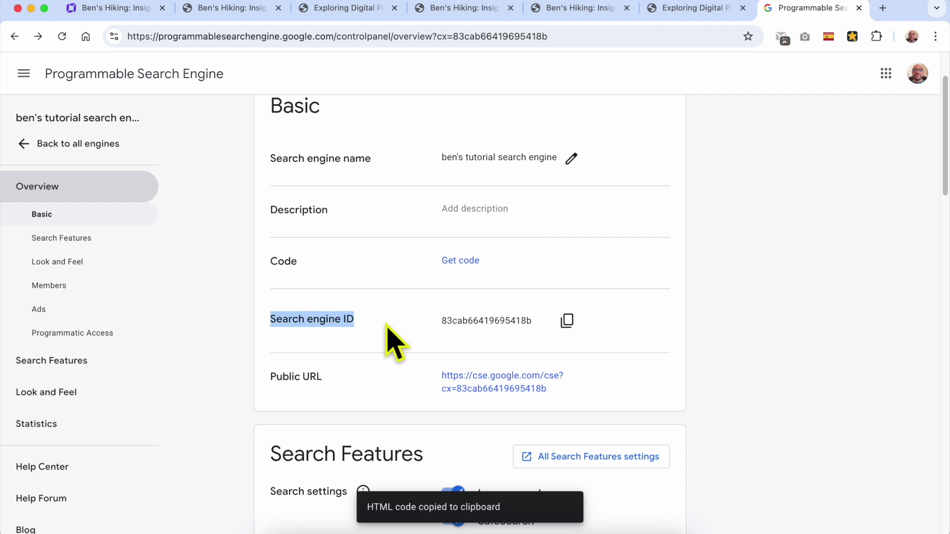
scroll(346, 366, "down", 3)
triple_click(303, 312)
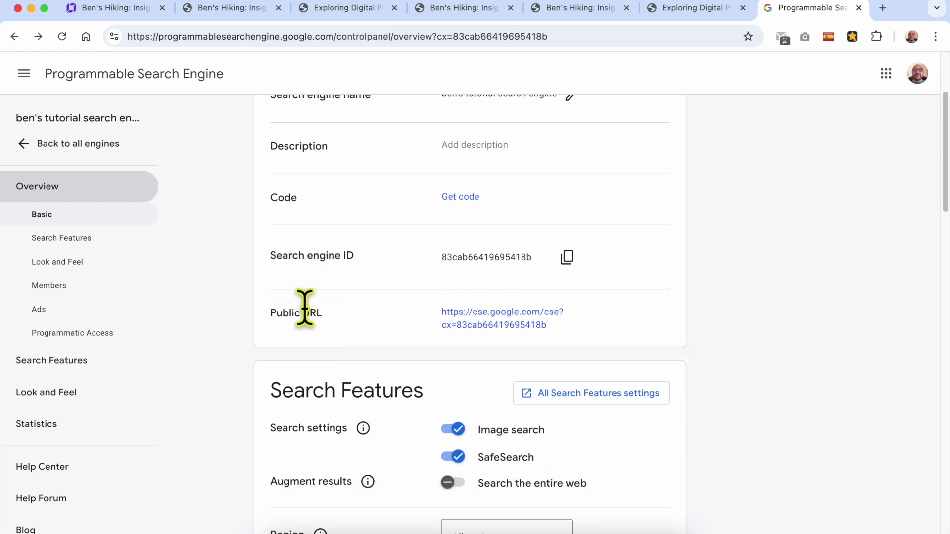
left_click(492, 324)
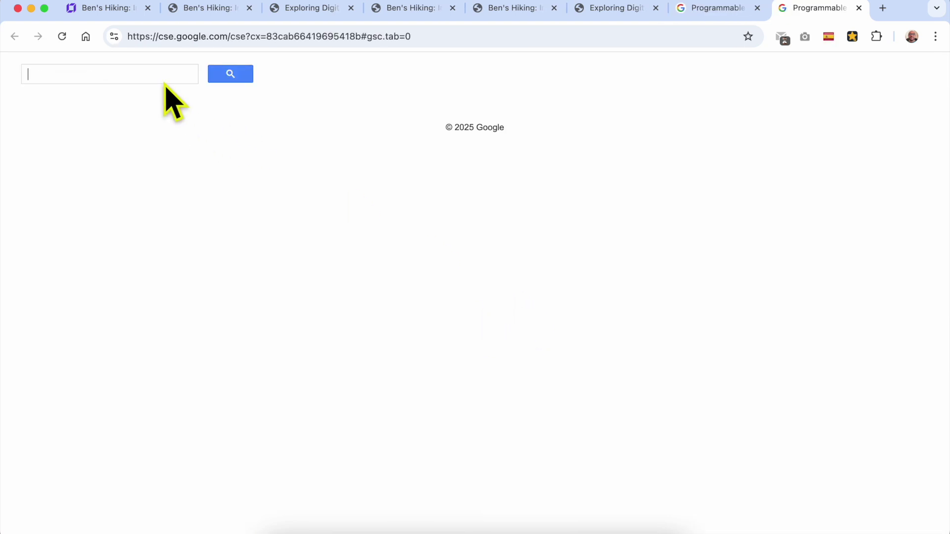
Return to the search engine's overview and review the Image search, SafeSearch and Search the entire web settings
key("ctrl+shift+Tab")
scroll(388, 312, "down", 5)
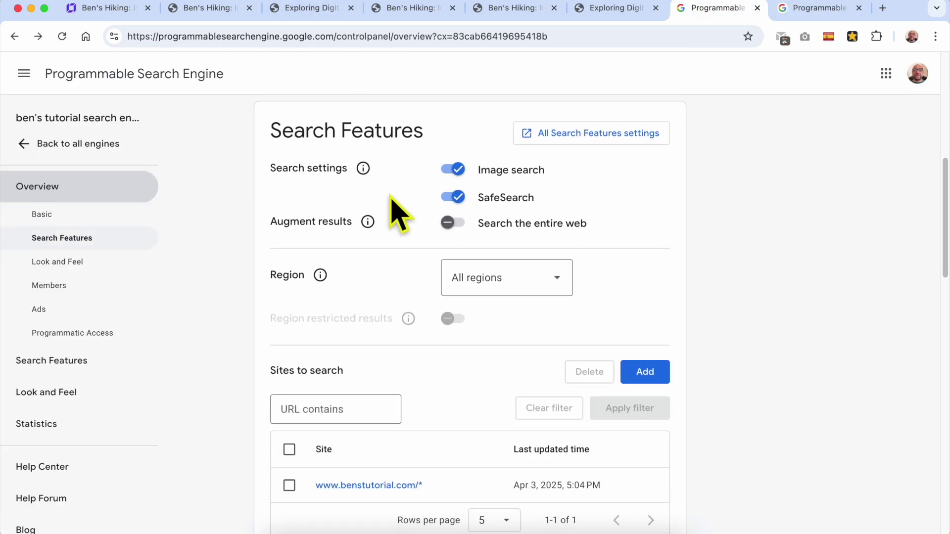
left_click(448, 170)
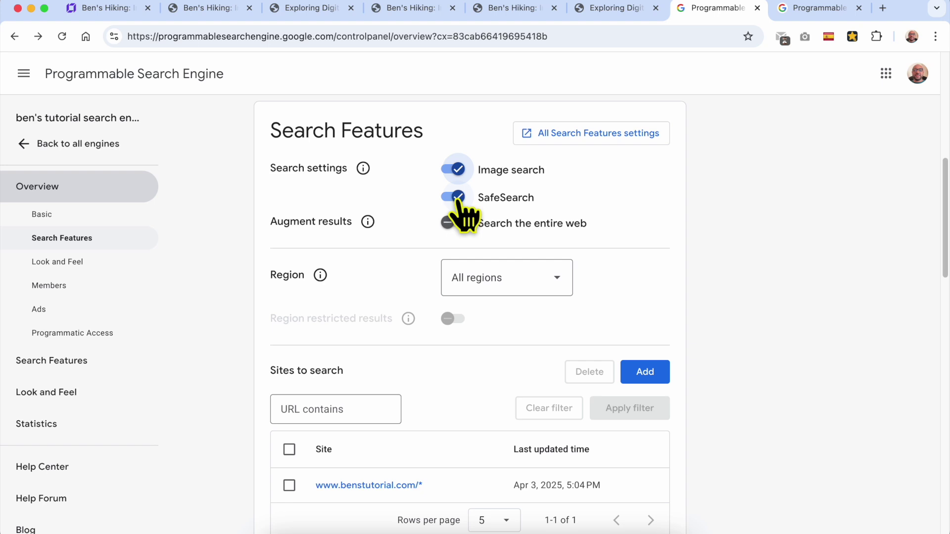
left_click(456, 196)
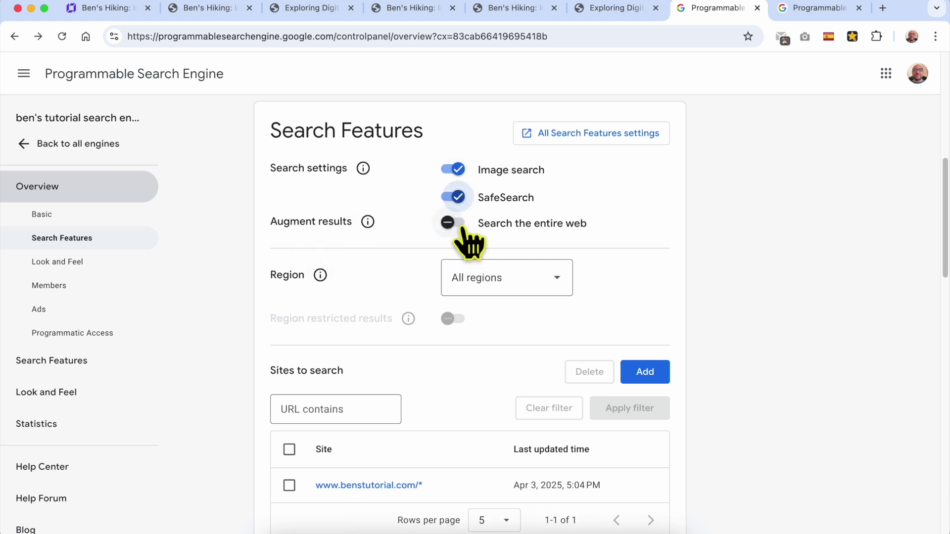
triple_click(509, 225)
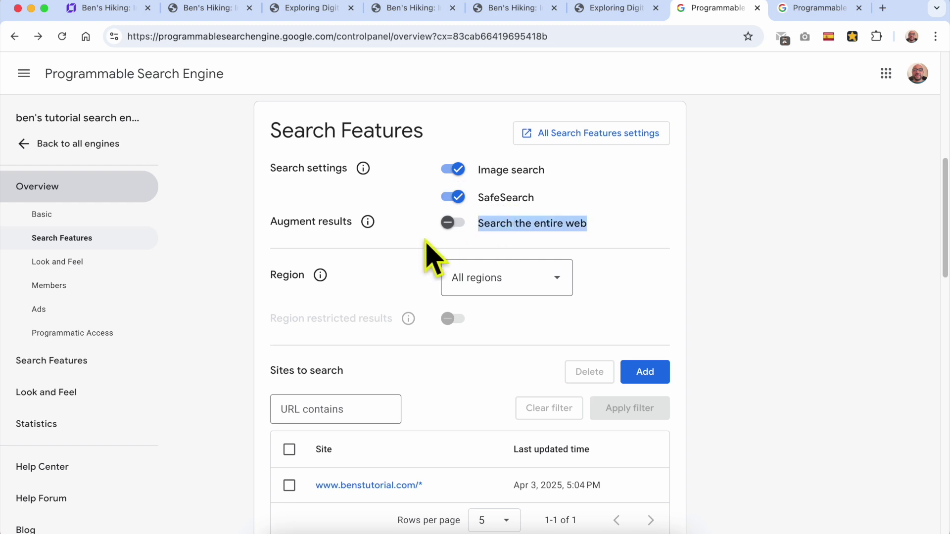
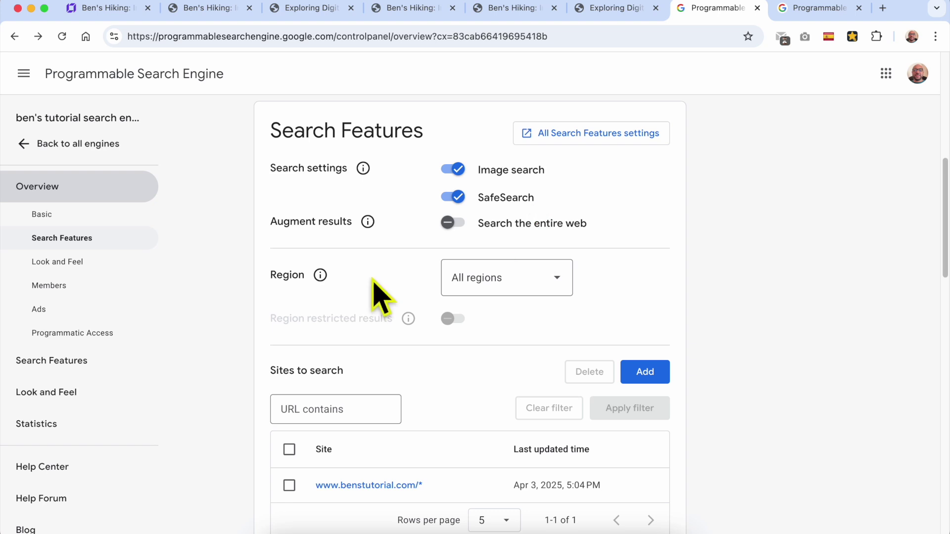
Set the search engine's region to United States in its search features
mouse_move(323, 170)
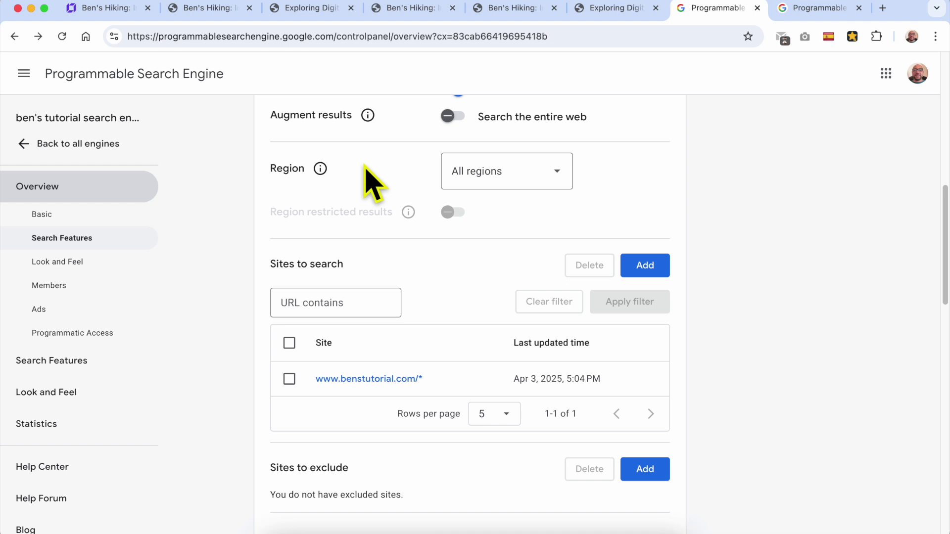
left_click(467, 171)
scroll(517, 327, "down", 15)
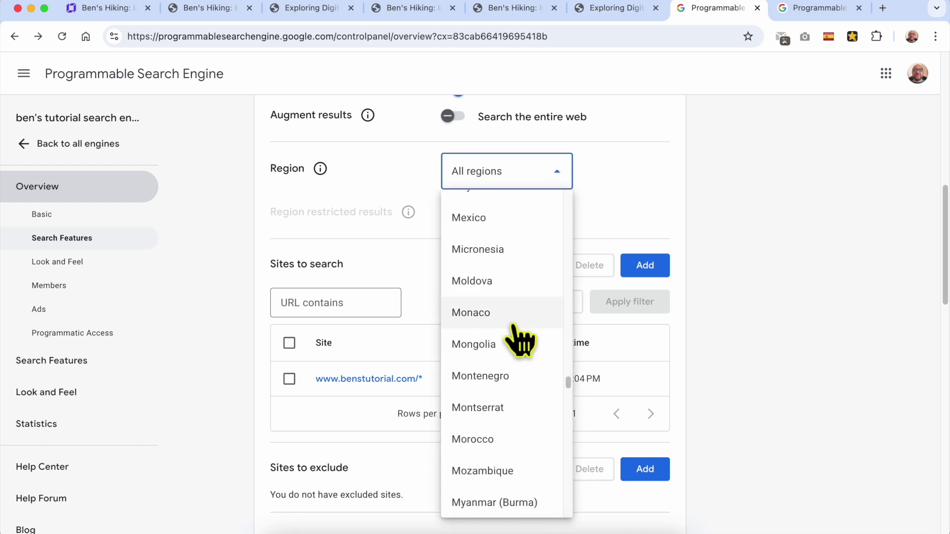
scroll(516, 329, "down", 15)
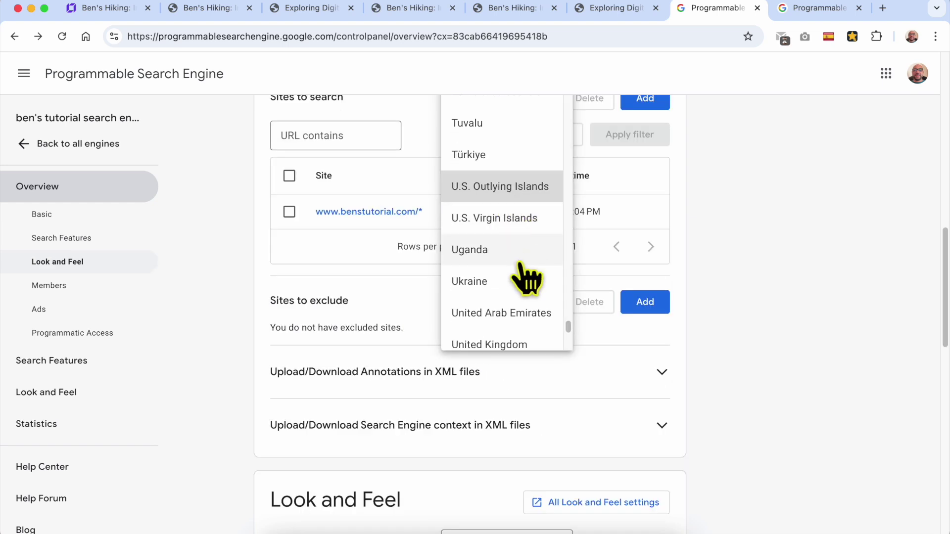
scroll(517, 346, "down", 1)
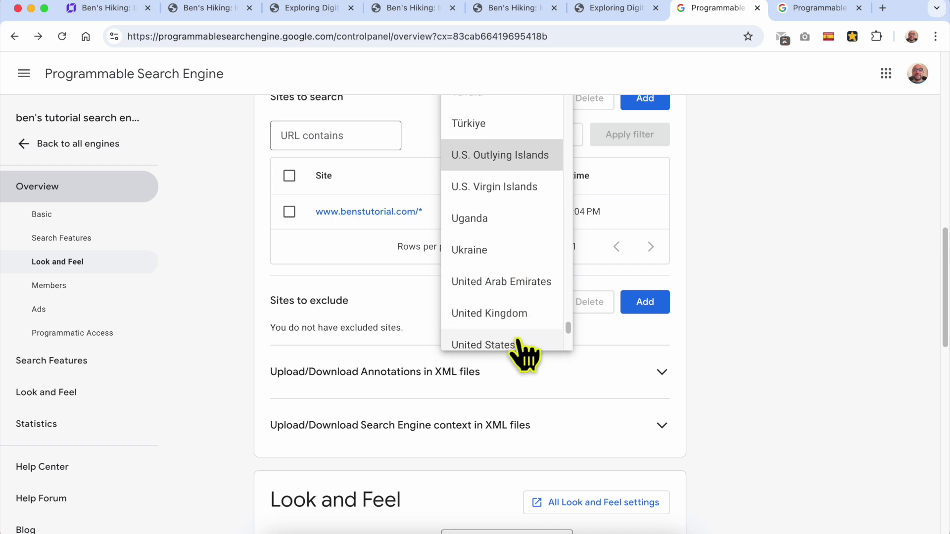
left_click(517, 347)
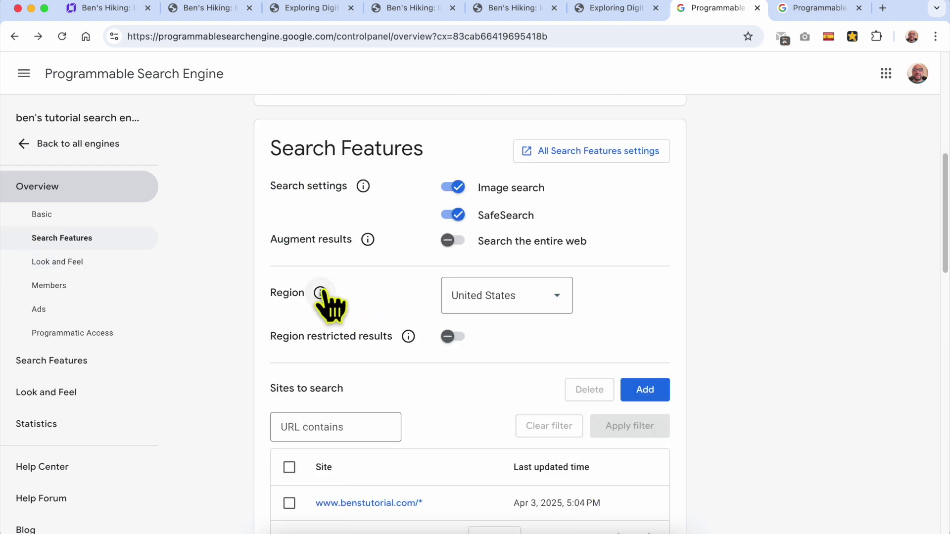
Turn on region restricted results and check the explanation of that setting
mouse_move(321, 293)
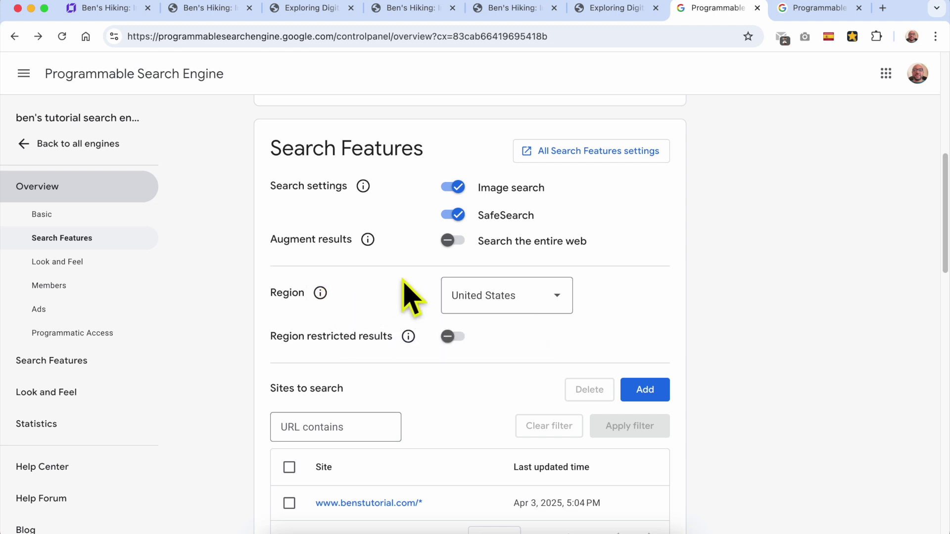
scroll(408, 292, "down", 2)
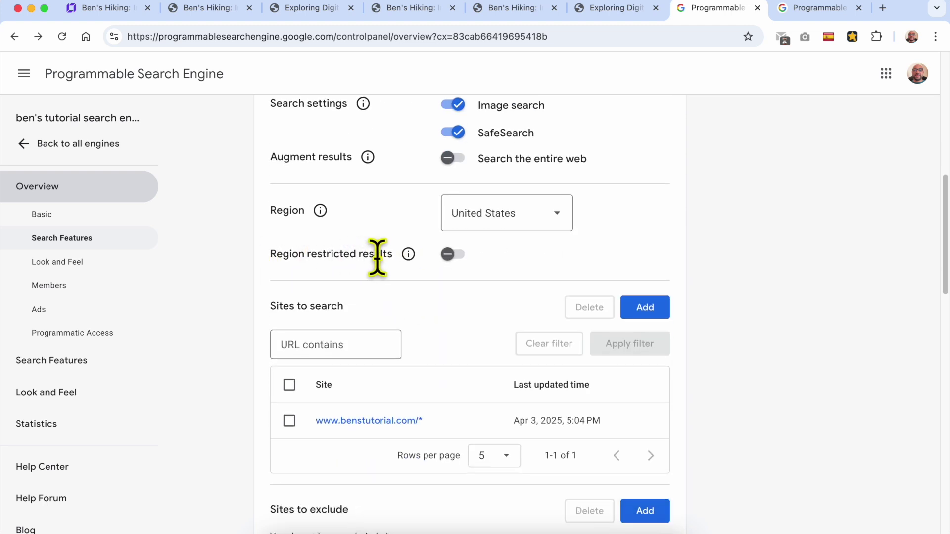
left_click(452, 257)
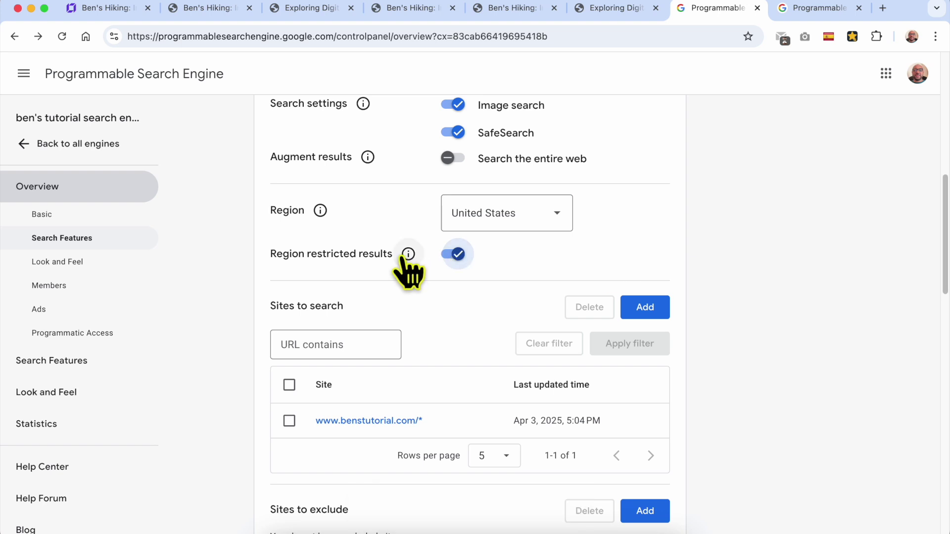
mouse_move(405, 256)
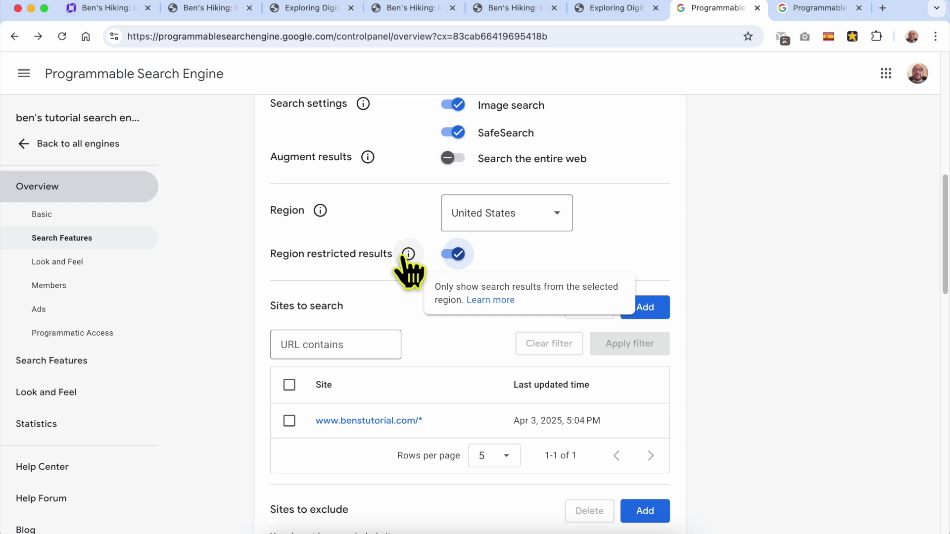
Review the accepted URL formats in the dialog for adding sites to search, and cancel it
scroll(390, 277, "down", 5)
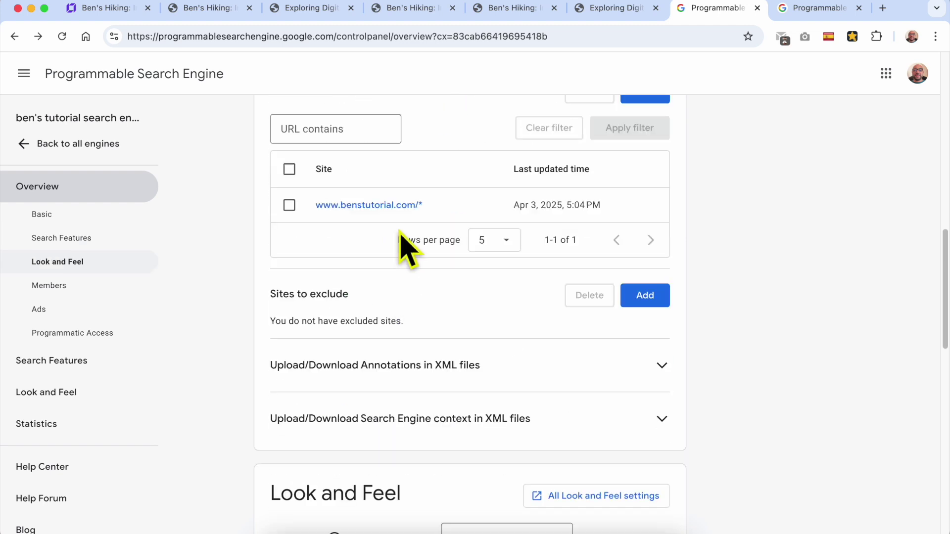
scroll(396, 247, "up", 3)
left_click(404, 250)
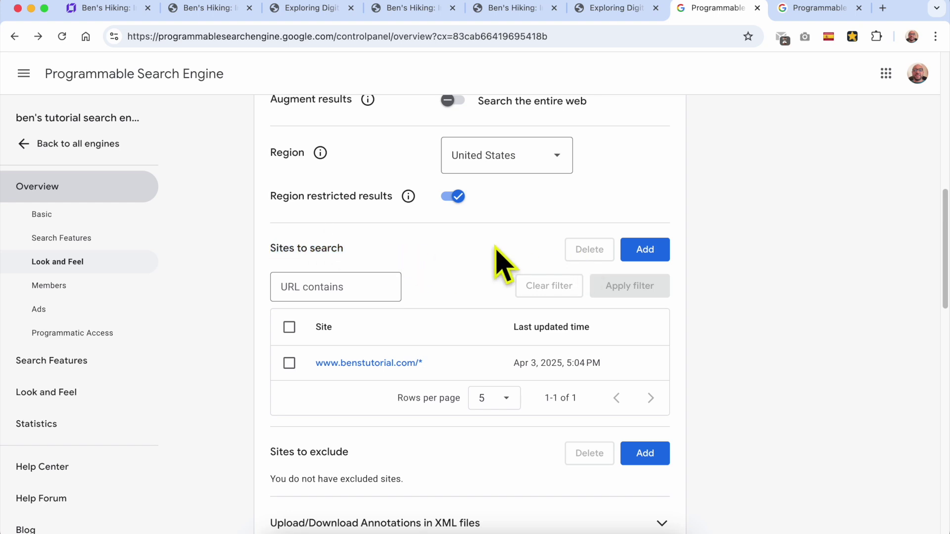
left_click(644, 250)
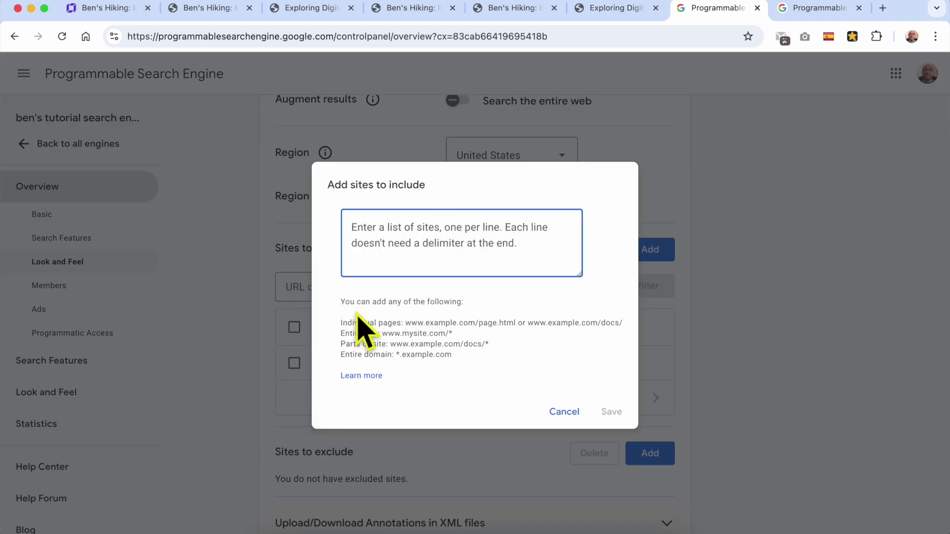
left_click_drag(339, 315, 494, 362)
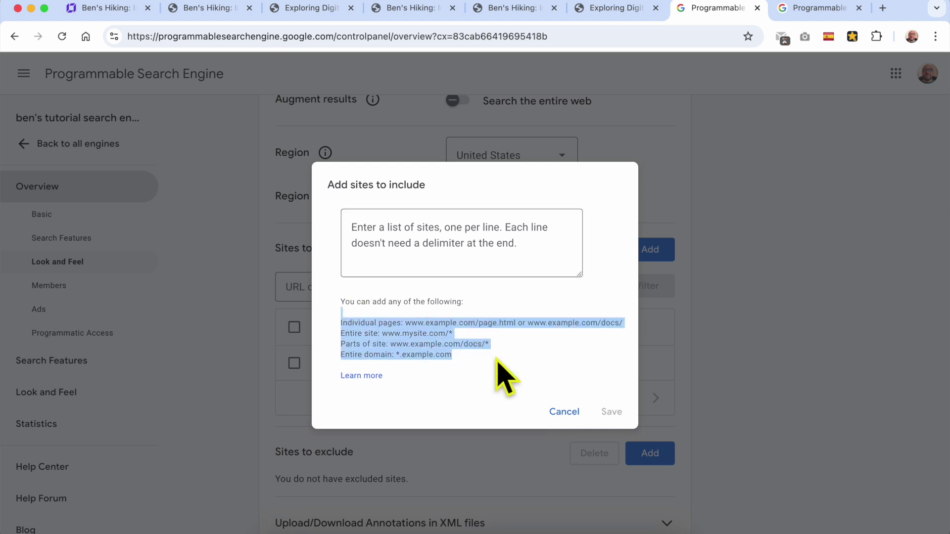
left_click(459, 361)
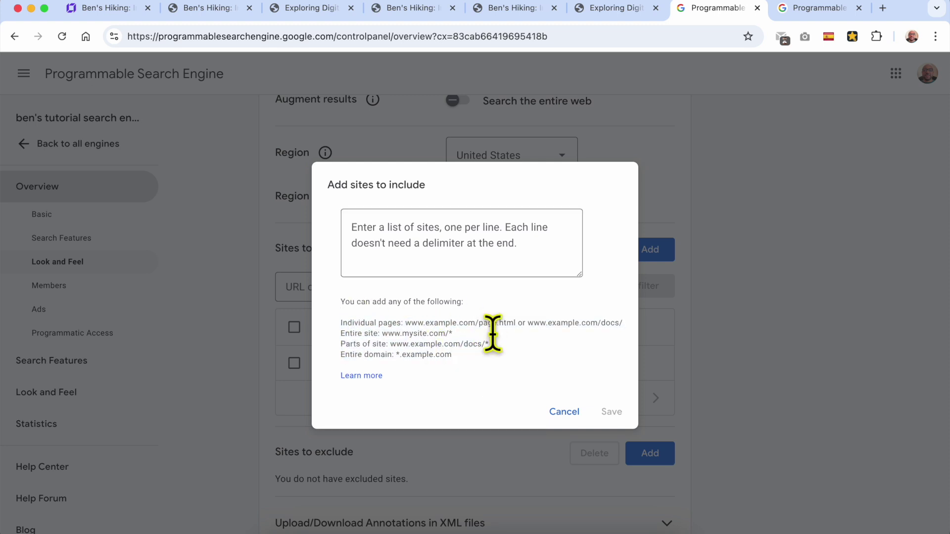
left_click(566, 413)
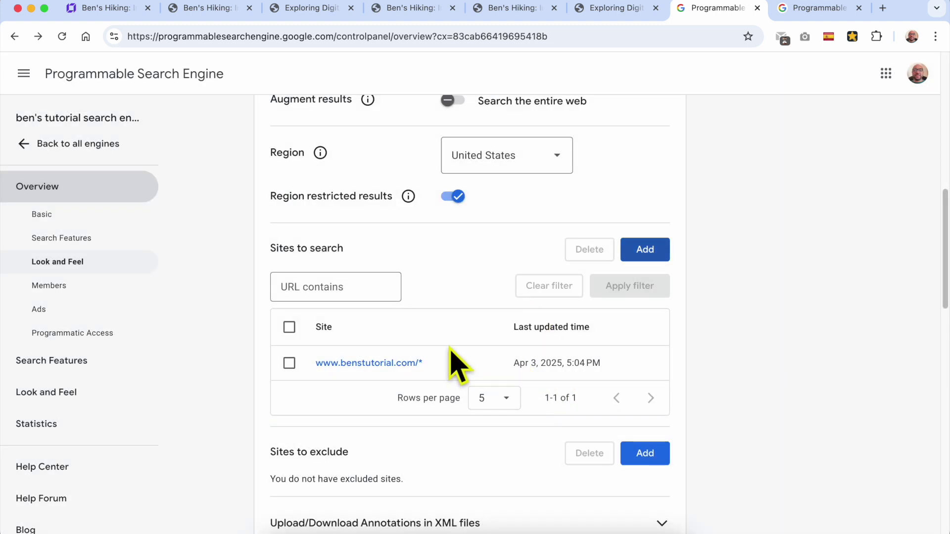
Examine the dialog for adding sites to exclude and its accepted URL formats, and cancel it
scroll(473, 356, "down", 5)
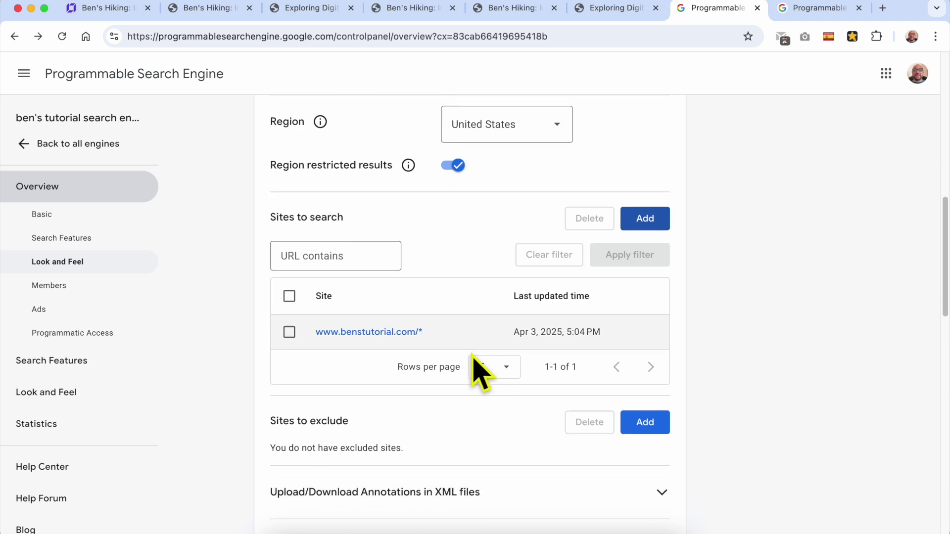
double_click(311, 319)
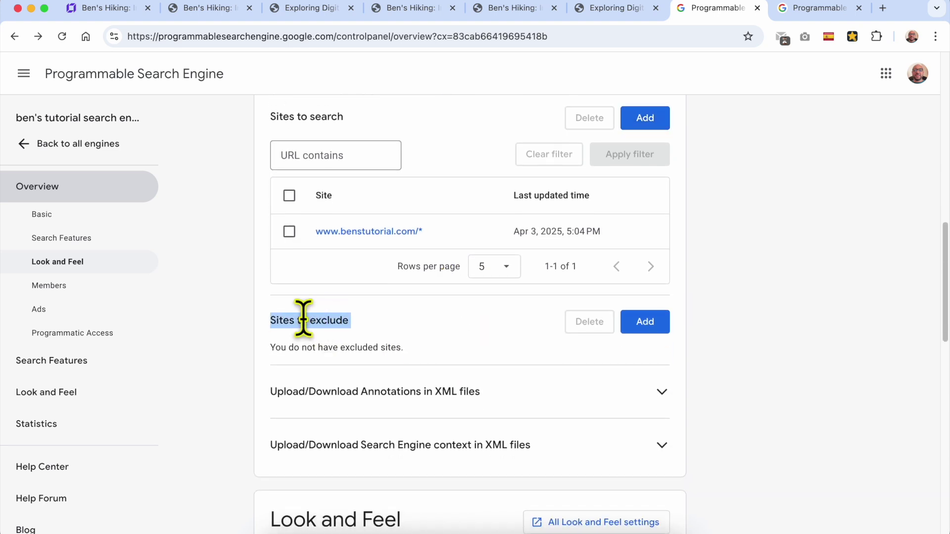
left_click(374, 320)
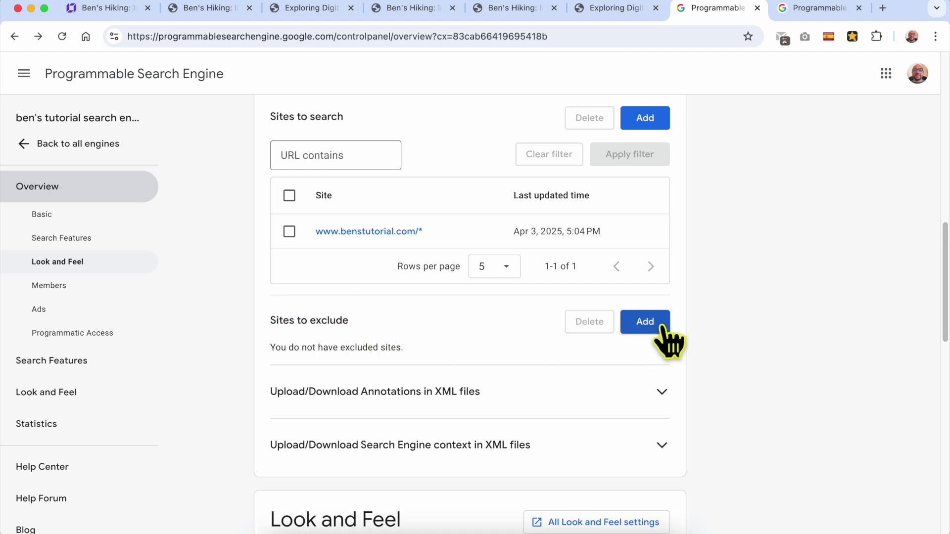
left_click(663, 327)
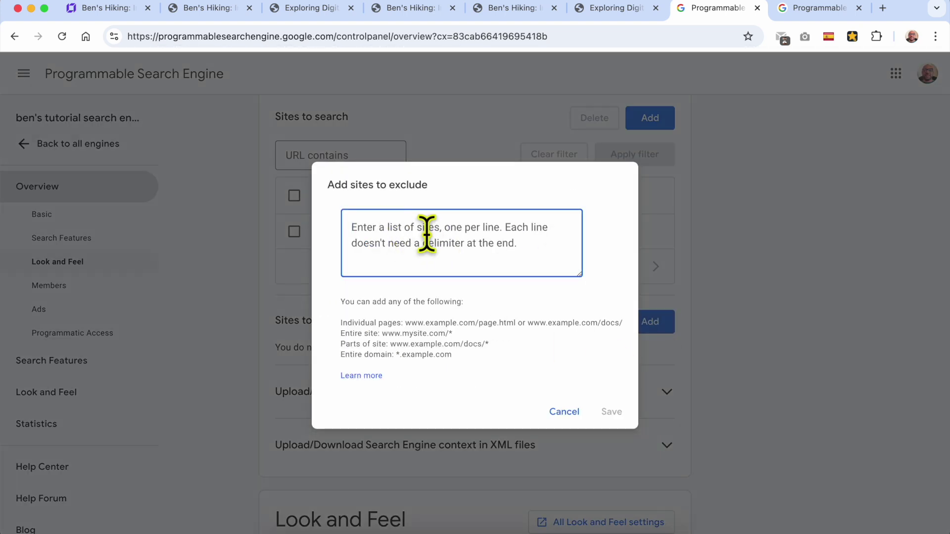
left_click_drag(340, 323, 477, 357)
left_click(564, 412)
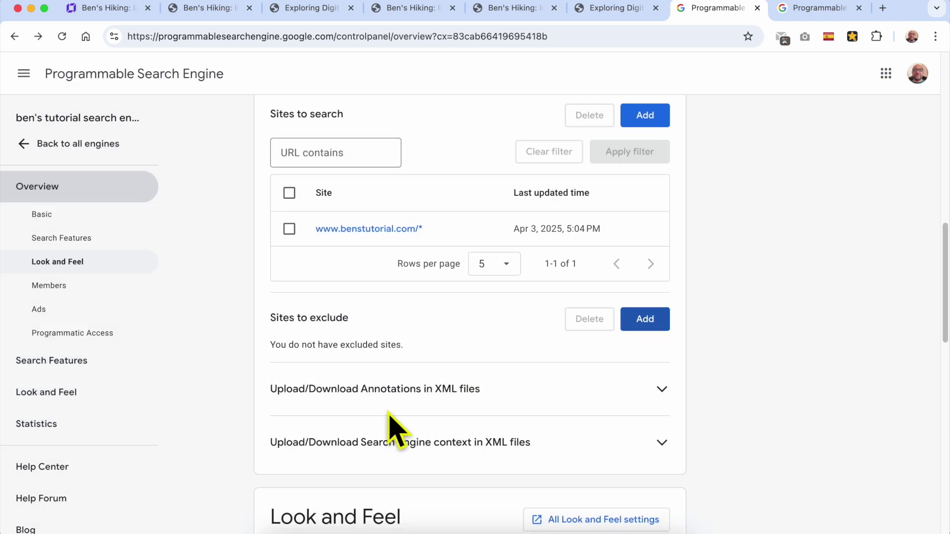
Browse the available languages in the overview's Look and Feel section, and close the list without choosing one
scroll(389, 413, "down", 5)
scroll(350, 213, "down", 3)
triple_click(340, 144)
left_click(464, 163)
left_click(520, 199)
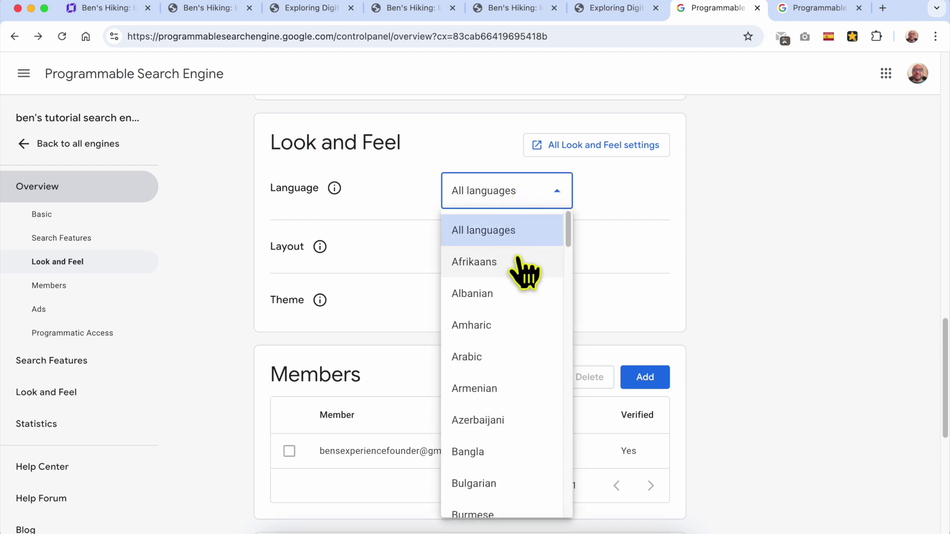
scroll(519, 295, "down", 3)
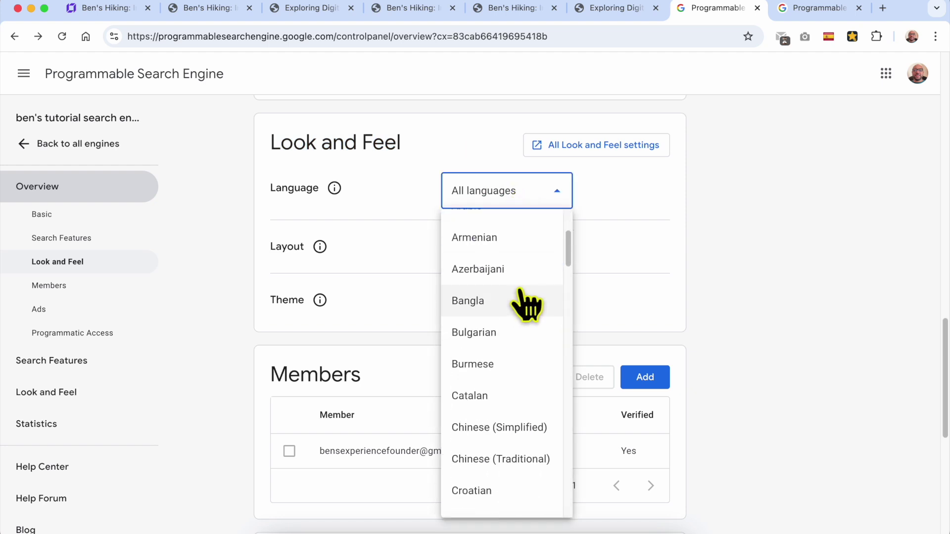
left_click(377, 212)
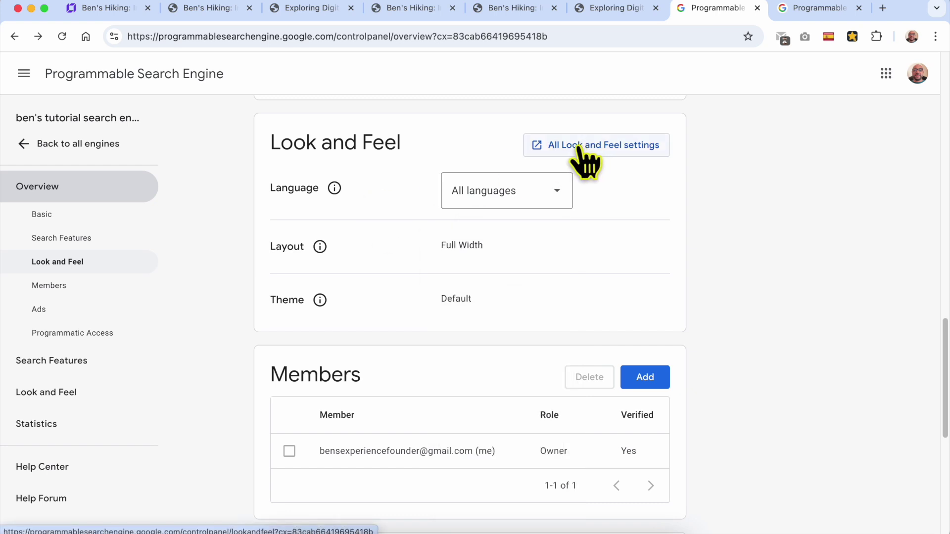
Open all Look and Feel settings, review the layout options and select the Full width layout
left_click(613, 146)
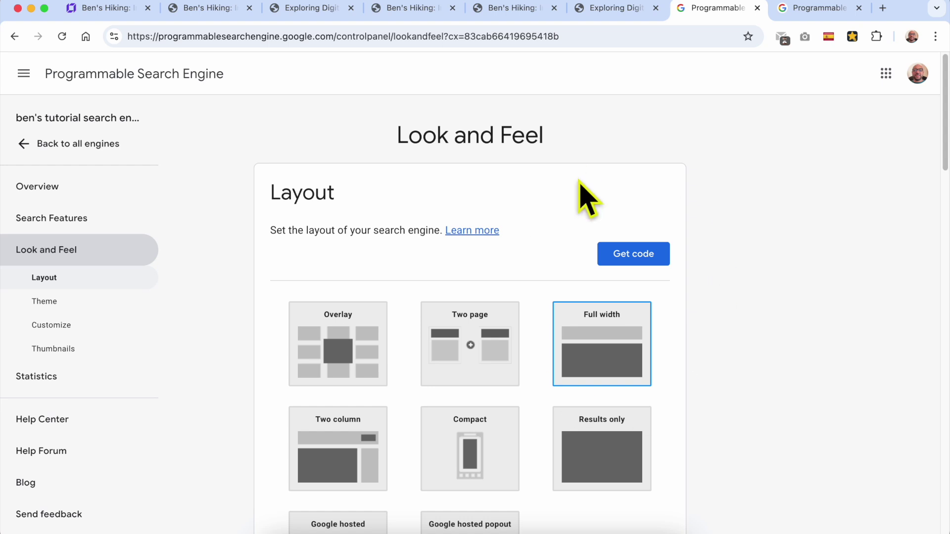
double_click(295, 196)
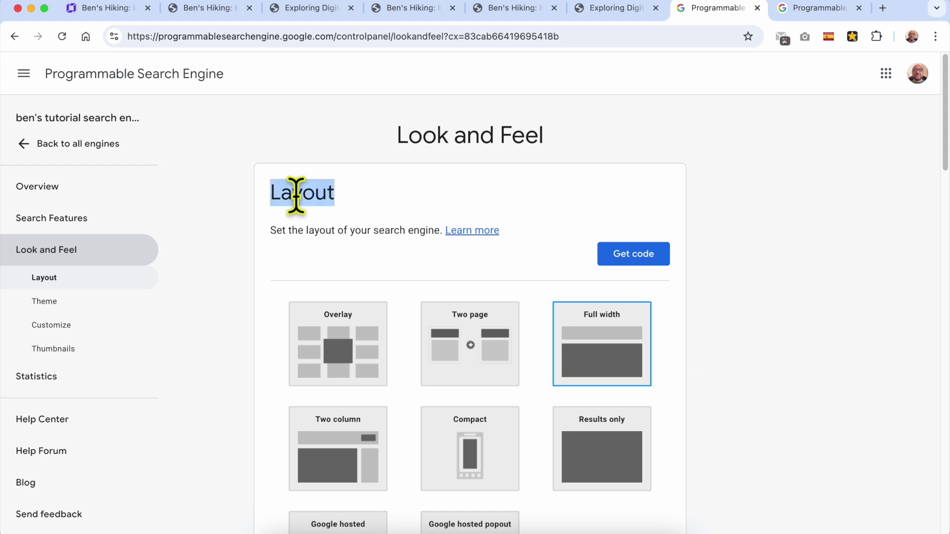
scroll(494, 291, "down", 2)
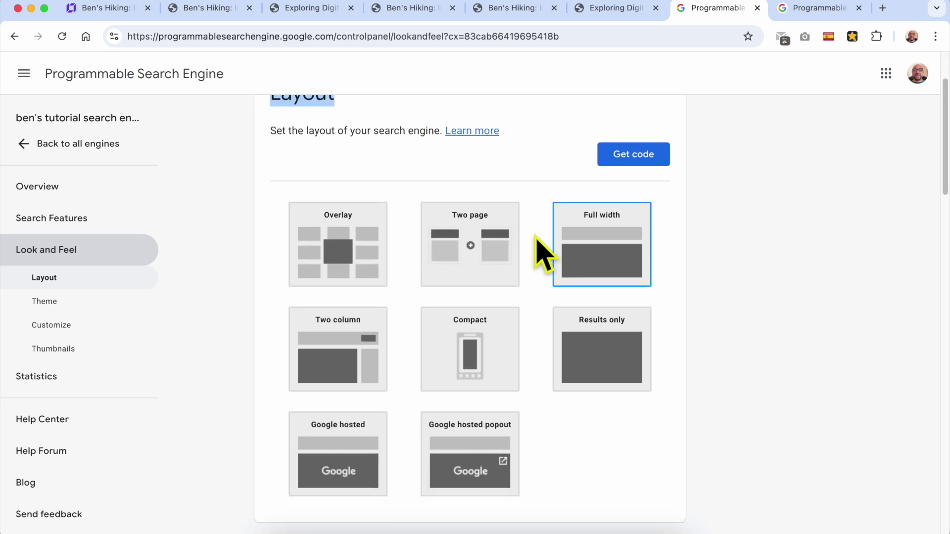
scroll(539, 247, "up", 1)
scroll(530, 229, "down", 1)
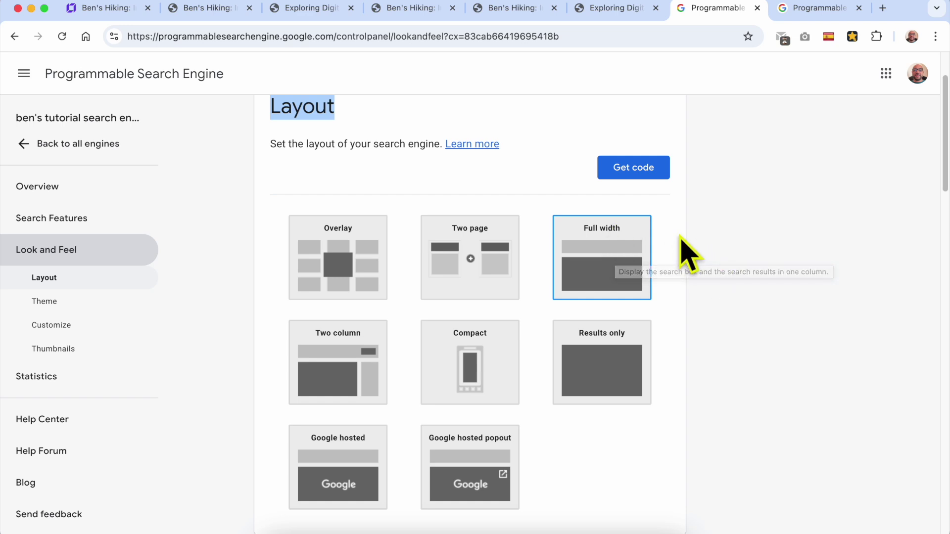
left_click(643, 257)
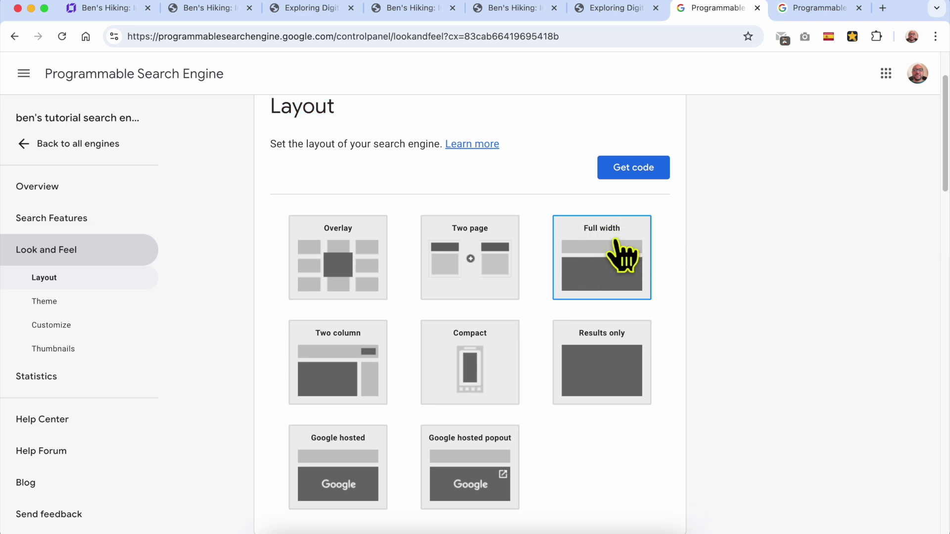
Review the list of available themes in the Theme section, and close it without choosing one
scroll(623, 254, "down", 10)
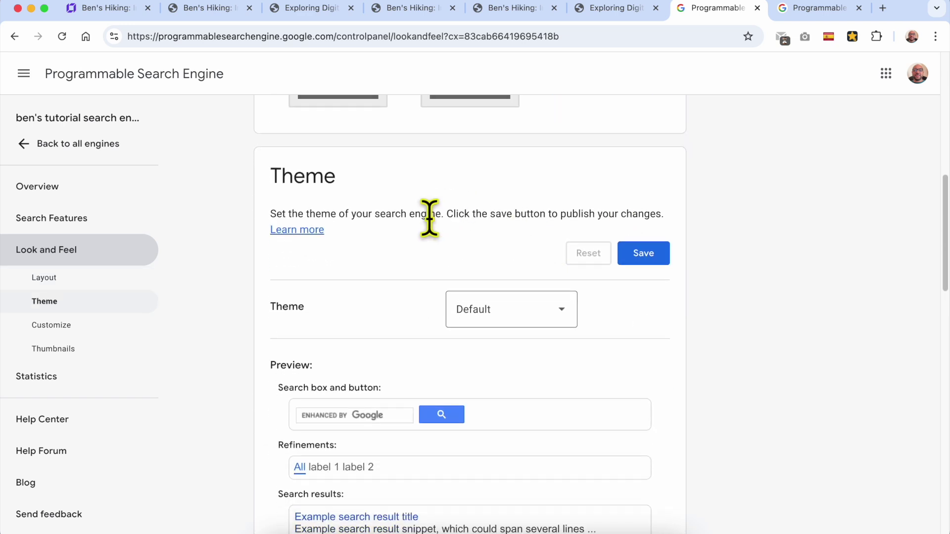
double_click(305, 159)
left_click(389, 151)
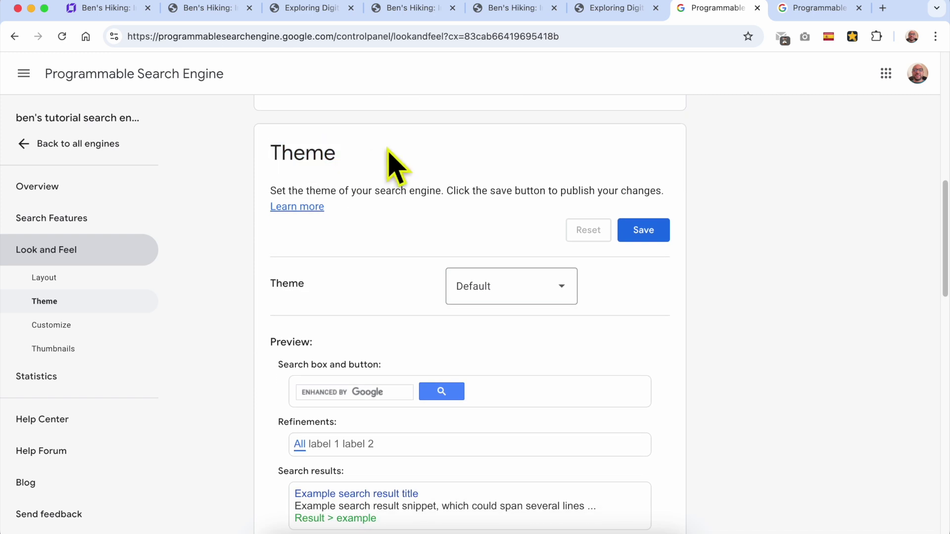
scroll(495, 232, "down", 1)
left_click(529, 242)
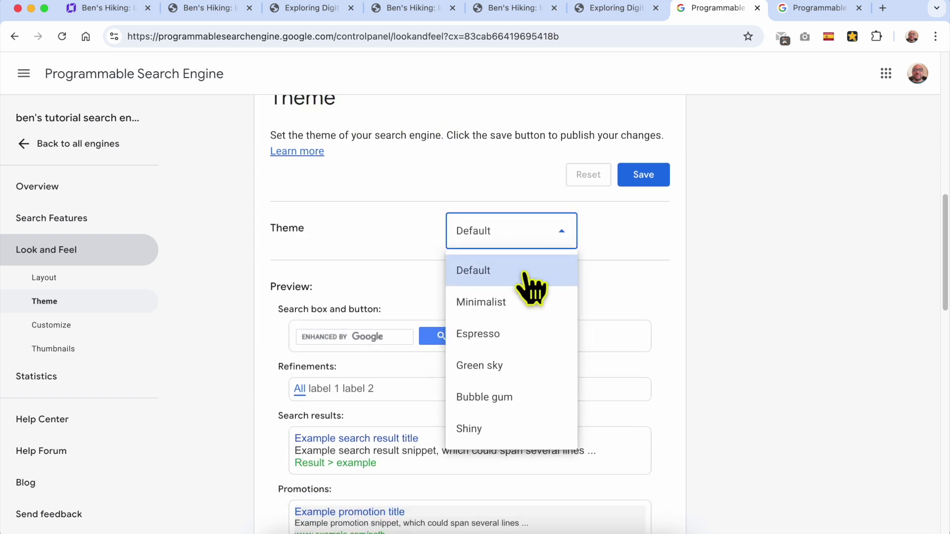
left_click(368, 281)
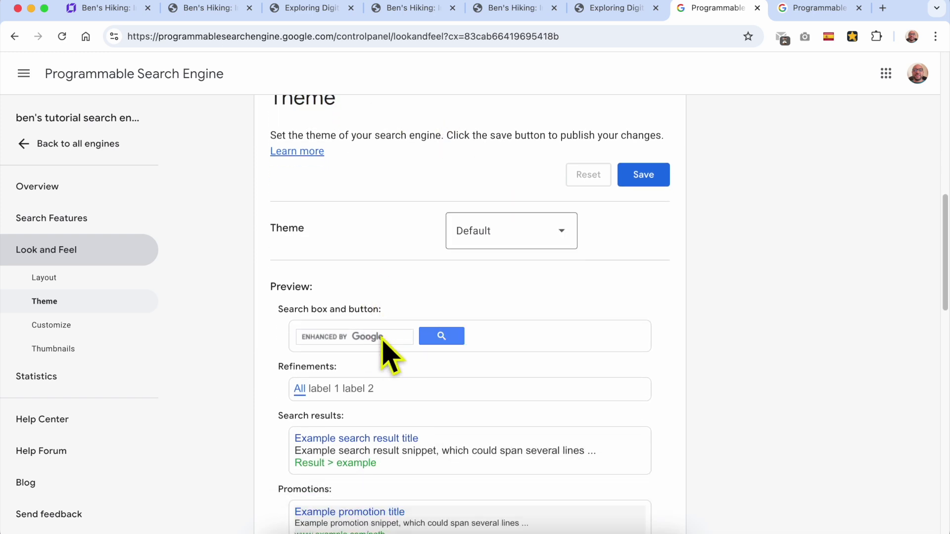
Preview the Minimalist, Espresso and Green sky themes for the search engine one after another
left_click(499, 238)
left_click(520, 304)
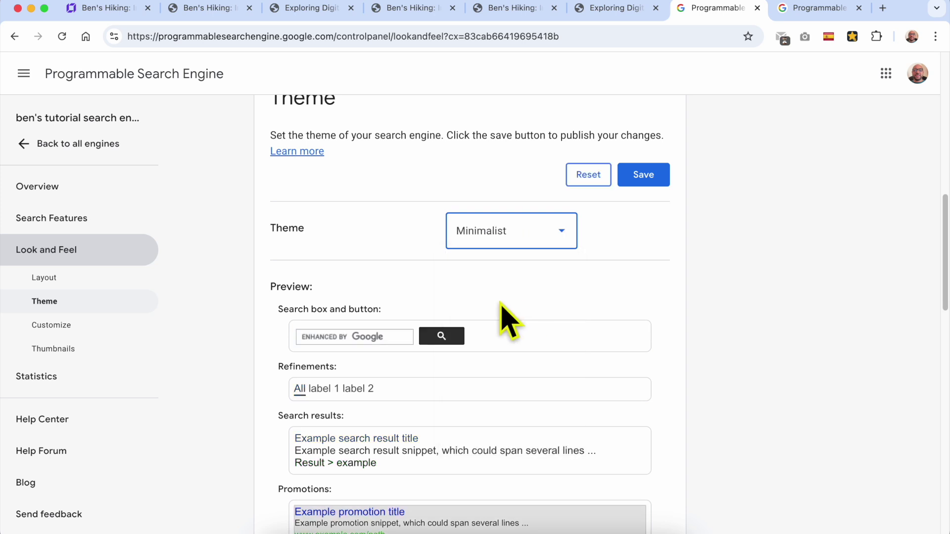
left_click(509, 238)
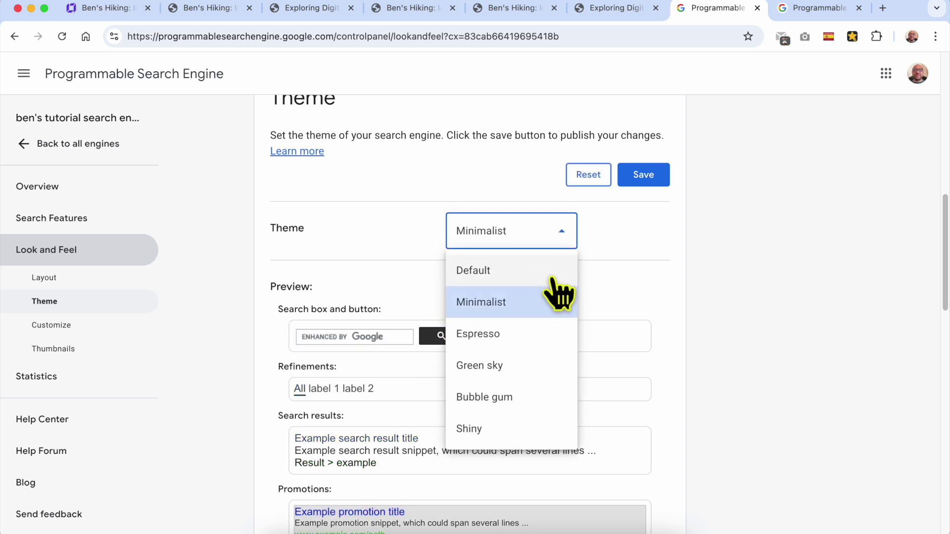
left_click(522, 335)
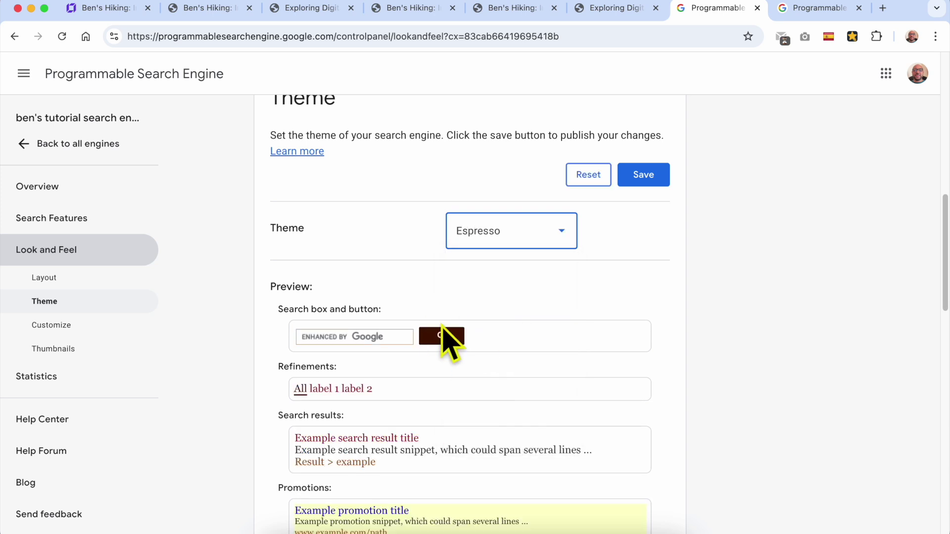
scroll(448, 341, "down", 2)
left_click(519, 184)
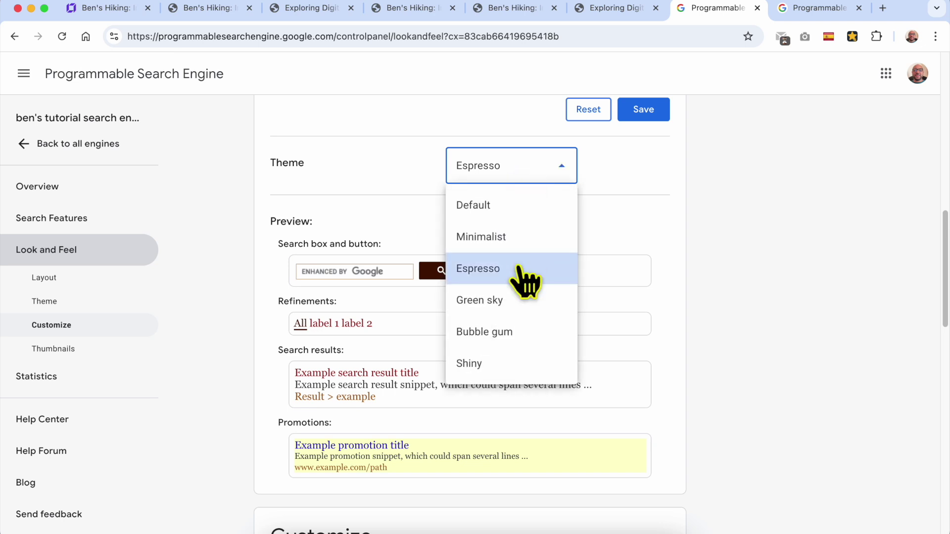
left_click(519, 309)
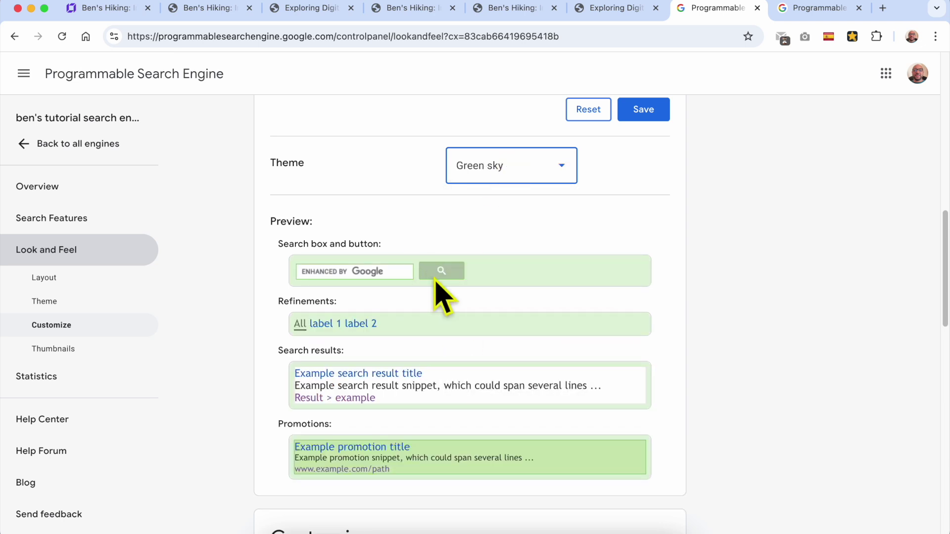
Preview the Bubble gum and Shiny themes, and select Bubble gum as the search engine's theme
left_click(525, 179)
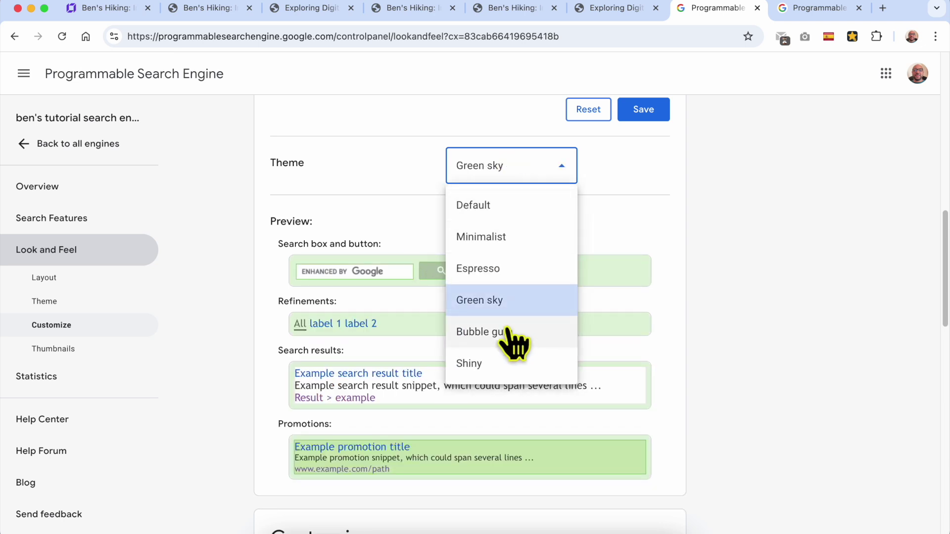
left_click(509, 332)
left_click(525, 174)
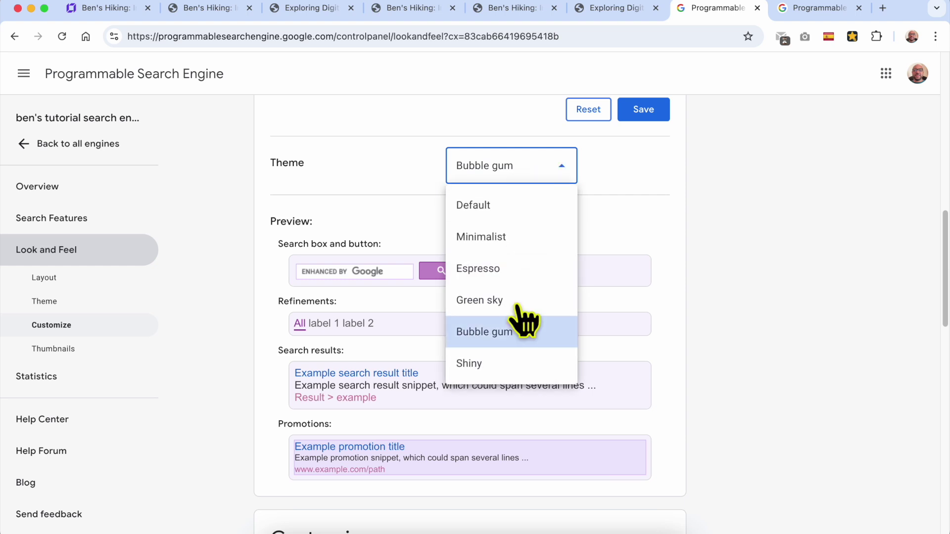
left_click(493, 372)
left_click(513, 180)
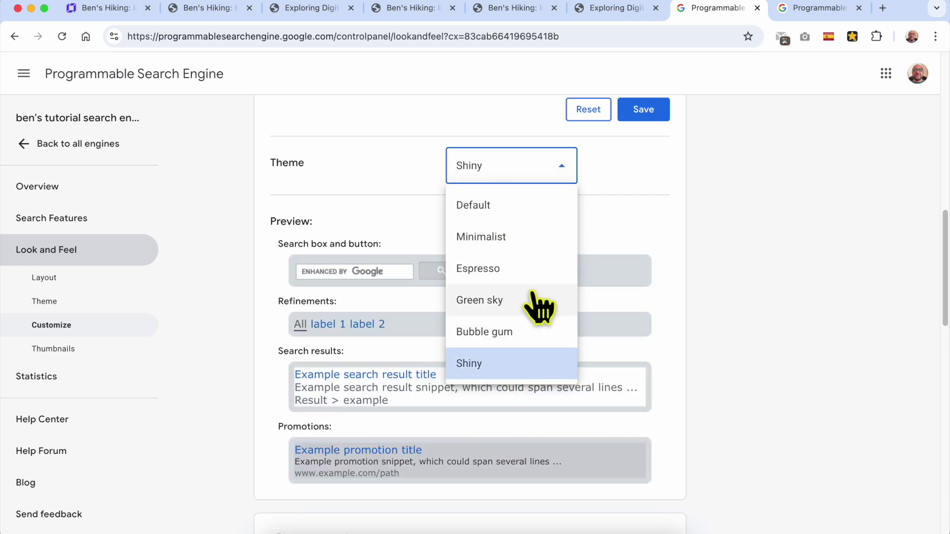
left_click(515, 332)
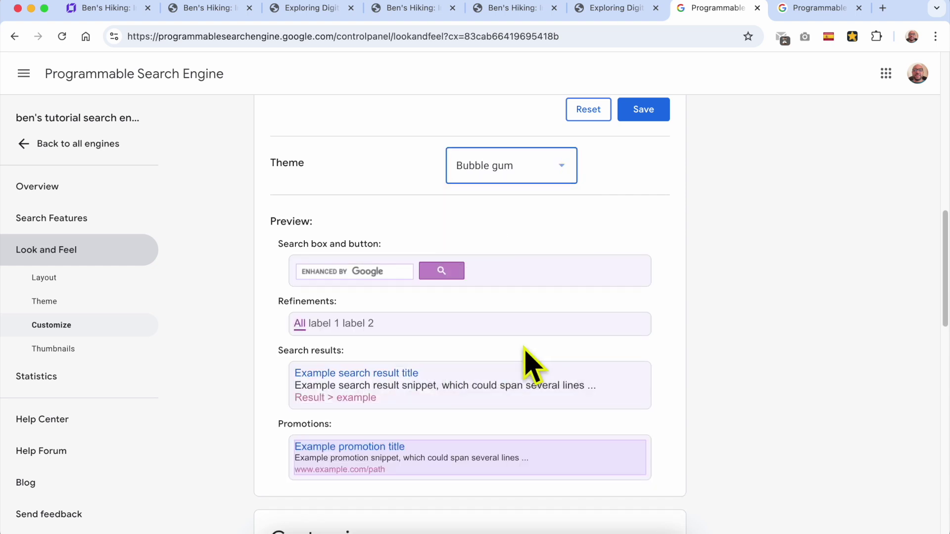
left_click(495, 203)
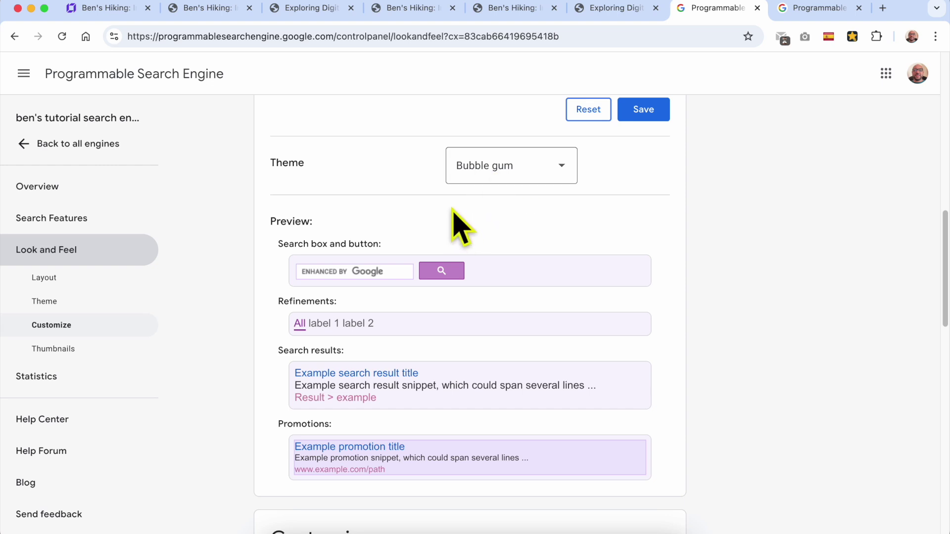
Start saving the theme change, read the confirmation text about losing customized changes, and decline it
left_click(638, 111)
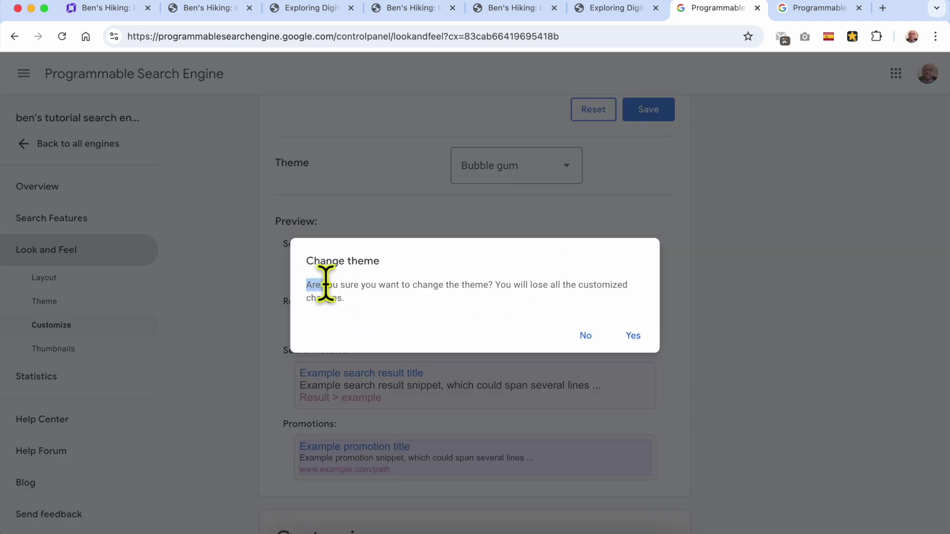
left_click_drag(365, 284, 442, 283)
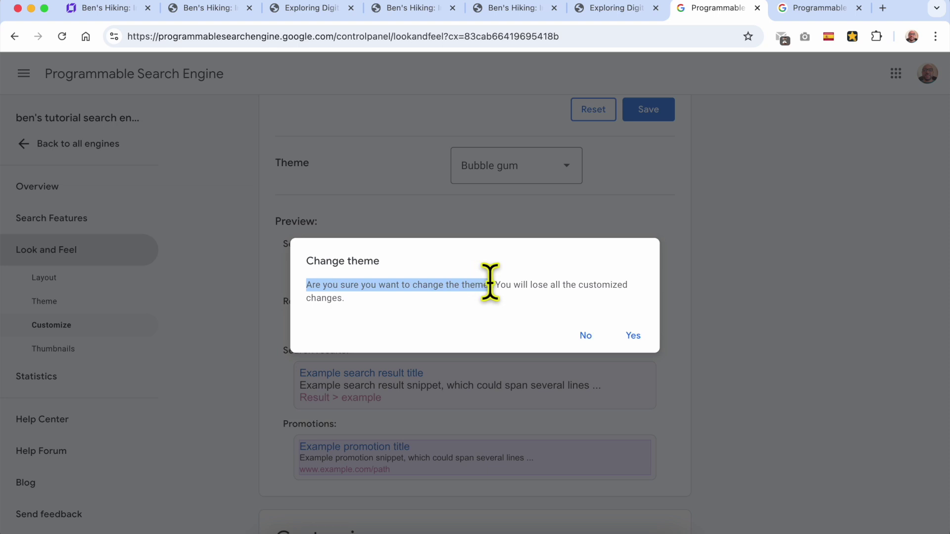
left_click_drag(506, 283, 449, 307)
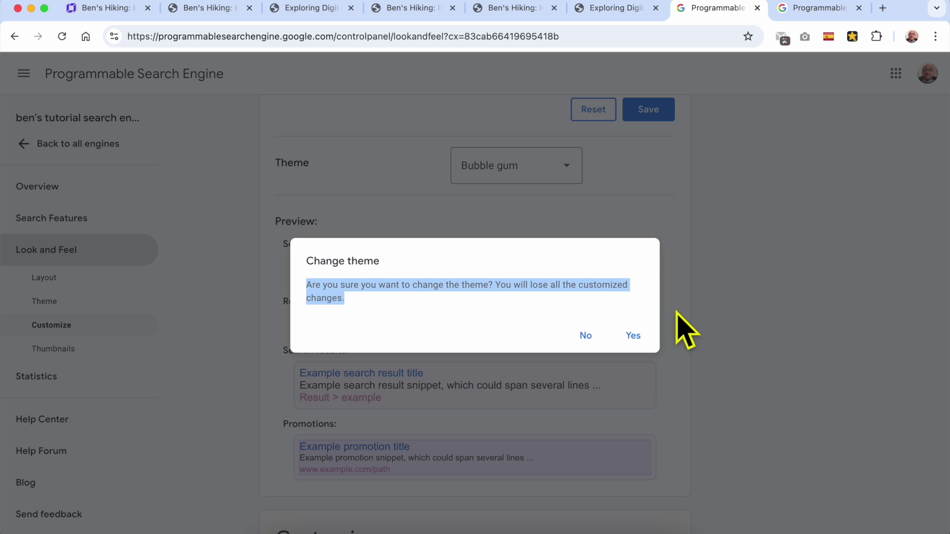
left_click(584, 336)
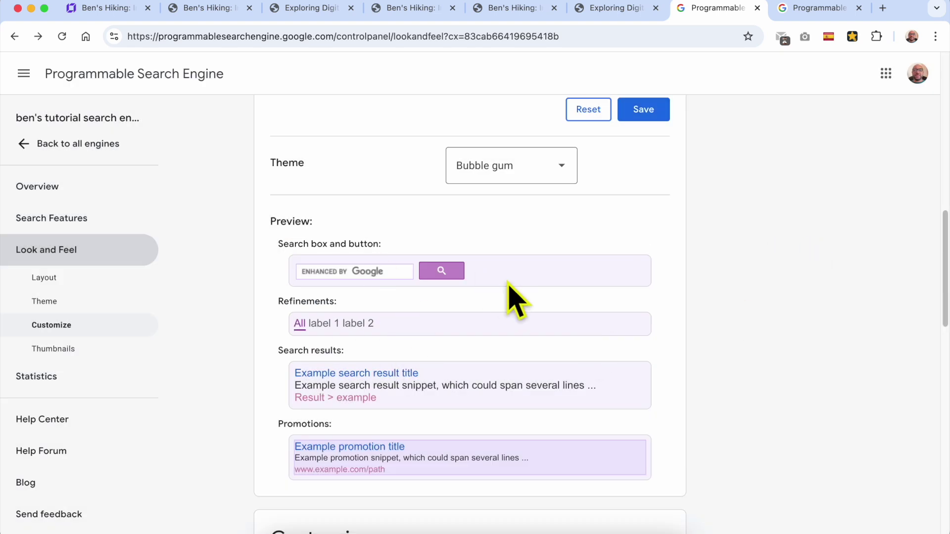
Reload the benstutorial.com home page to check its embedded search box, and return to the Programmable Search Engine page
left_click(218, 9)
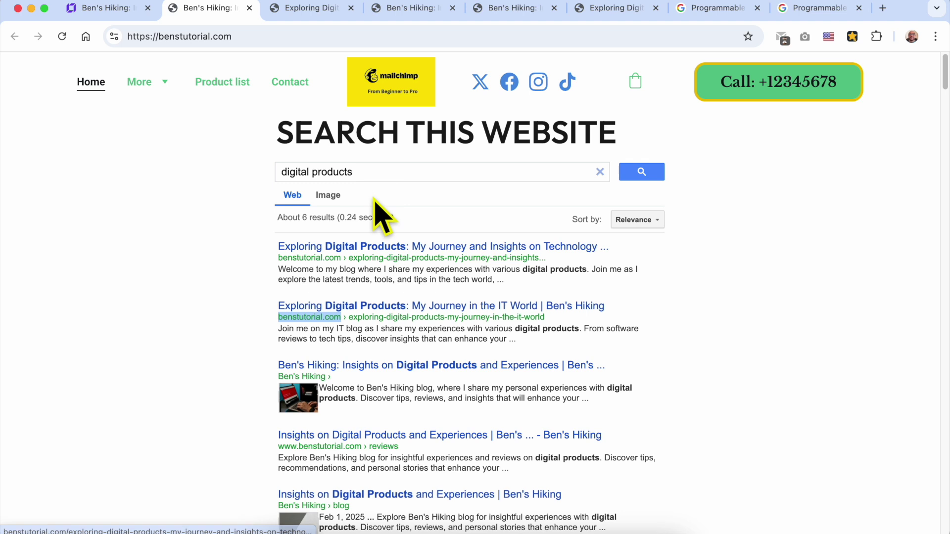
key("super+r")
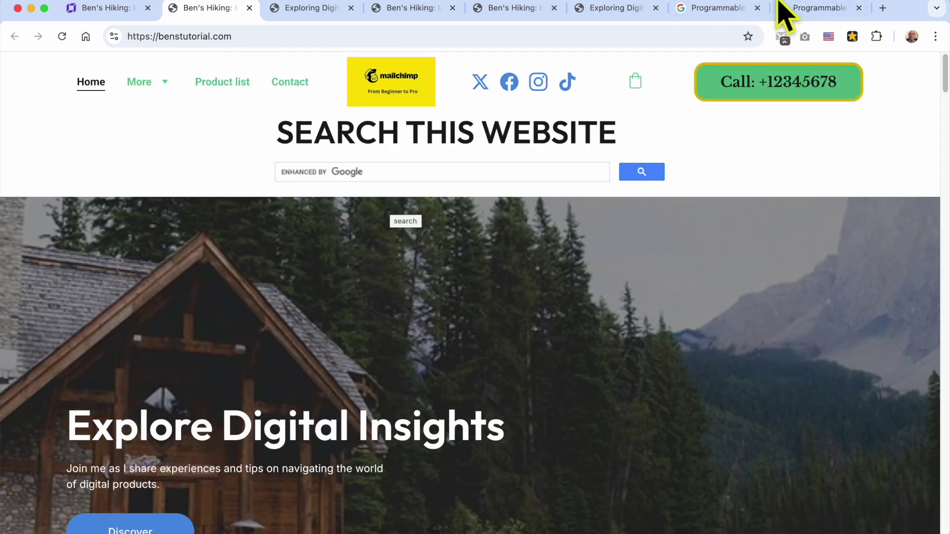
left_click(791, 9)
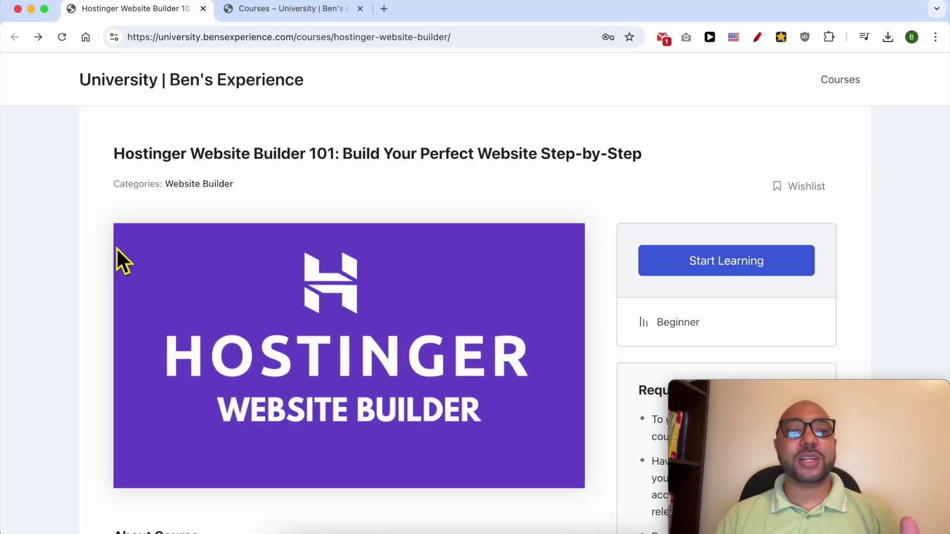
Examine the Hostinger Website Builder 101 course page, including its description, learning points and Getting Started lessons
left_click_drag(113, 155, 315, 166)
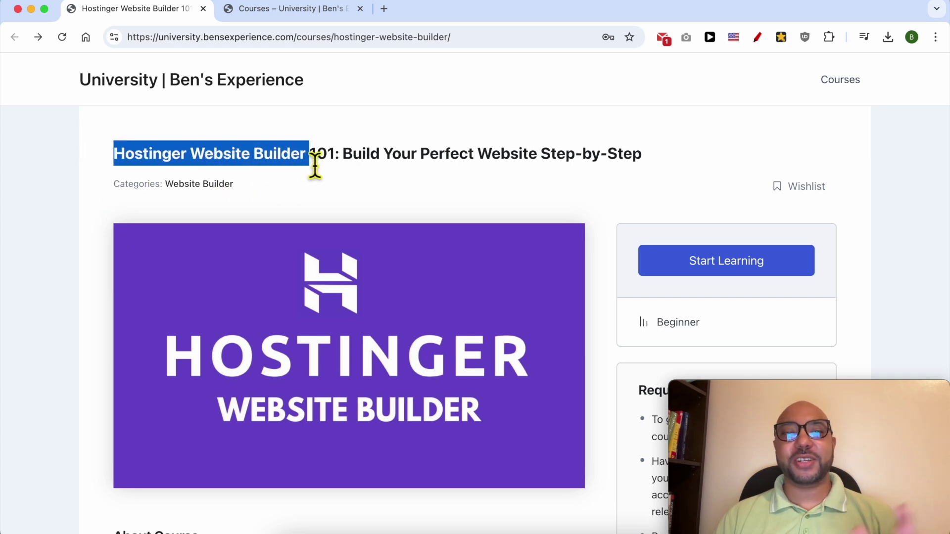
scroll(311, 178, "down", 3)
scroll(309, 191, "down", 10)
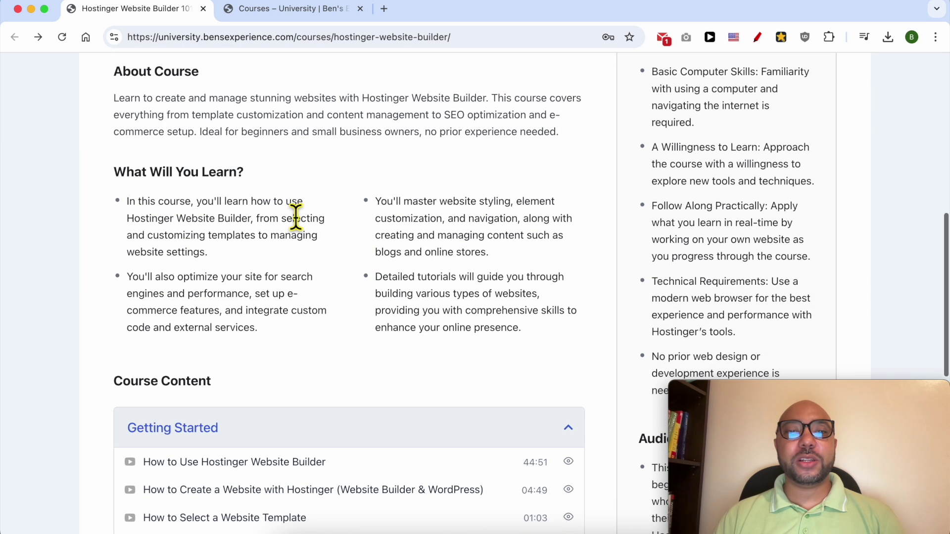
scroll(170, 287, "down", 3)
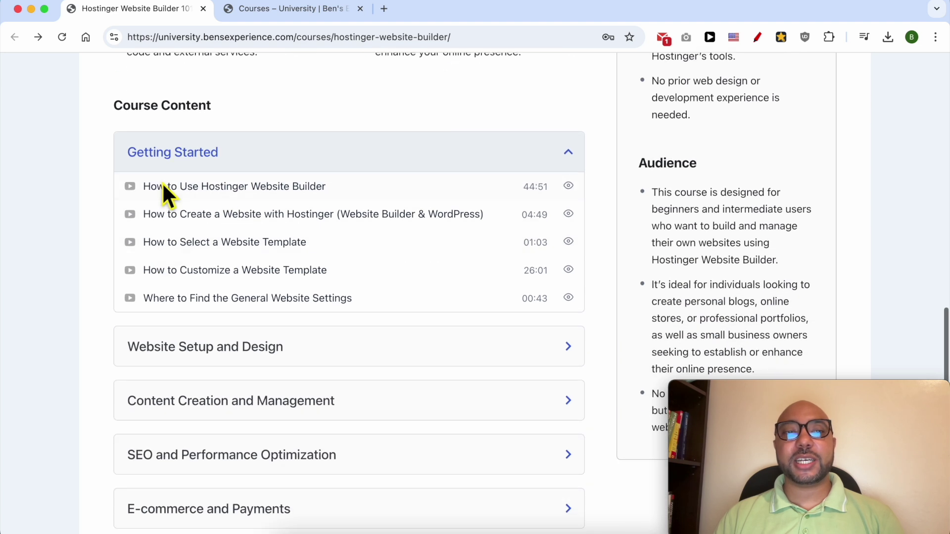
scroll(191, 299, "down", 3)
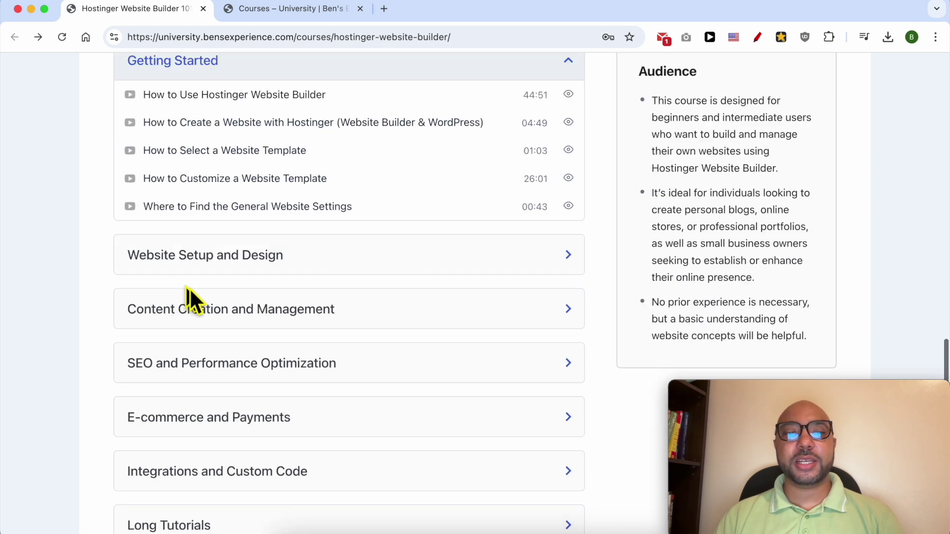
Expand the Website Setup and Design and Content Creation and Management sections, and look through their lessons
left_click(203, 217)
scroll(203, 243, "down", 6)
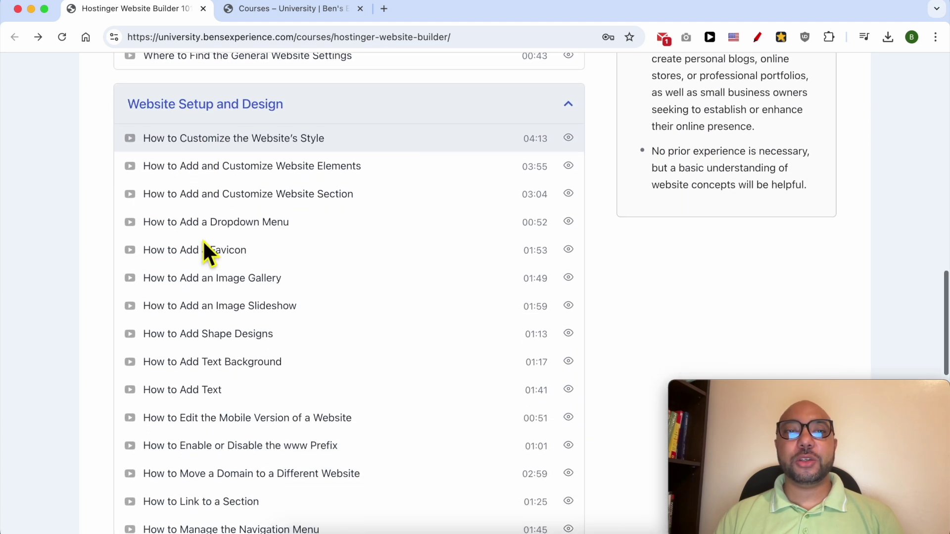
scroll(203, 245, "down", 10)
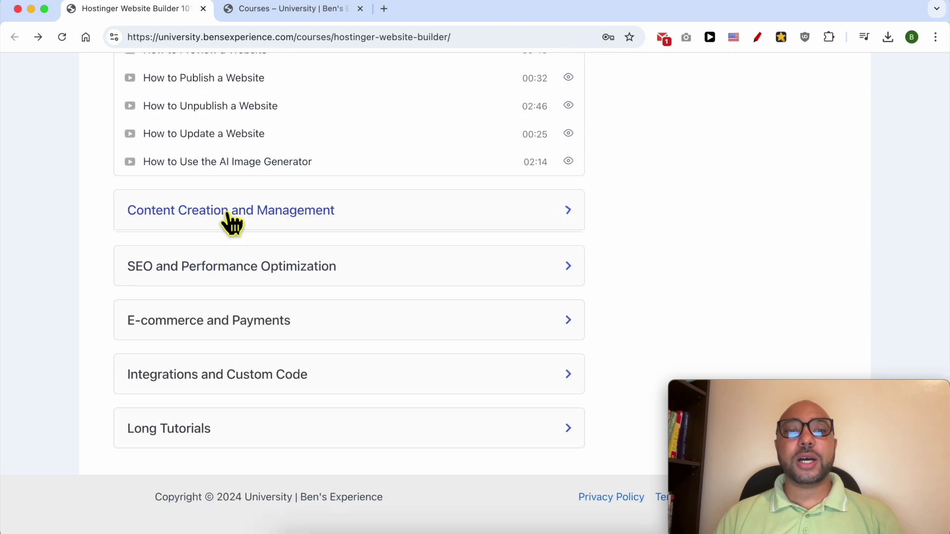
left_click(227, 211)
scroll(227, 213, "down", 3)
scroll(227, 215, "down", 9)
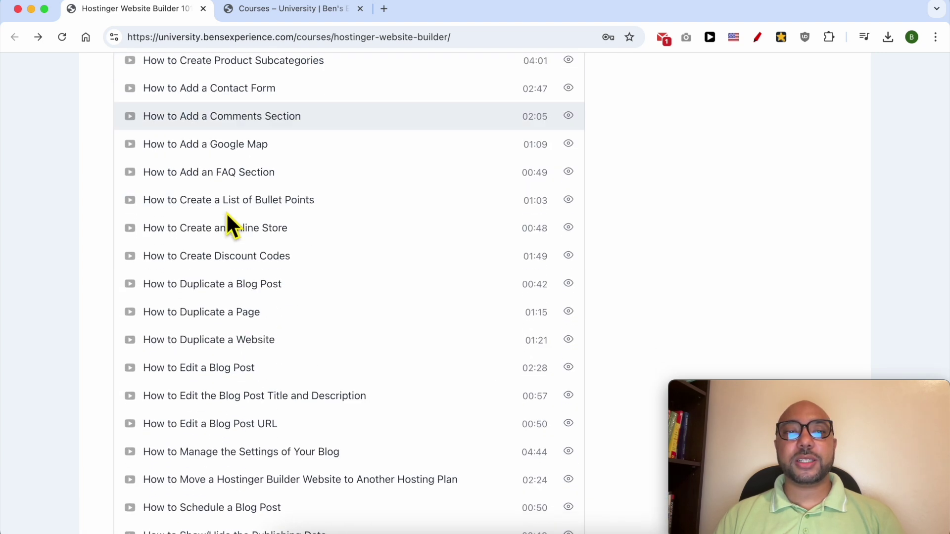
Expand the SEO and Performance Optimization and E-commerce and Payments sections, and look through their lessons
left_click(228, 270)
scroll(229, 270, "down", 3)
scroll(231, 277, "down", 1)
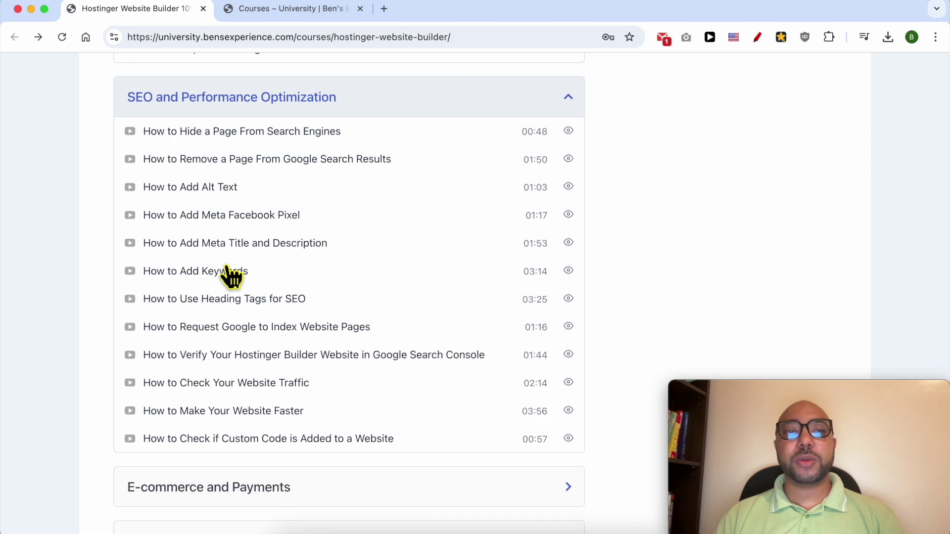
scroll(229, 276, "down", 3)
left_click(221, 346)
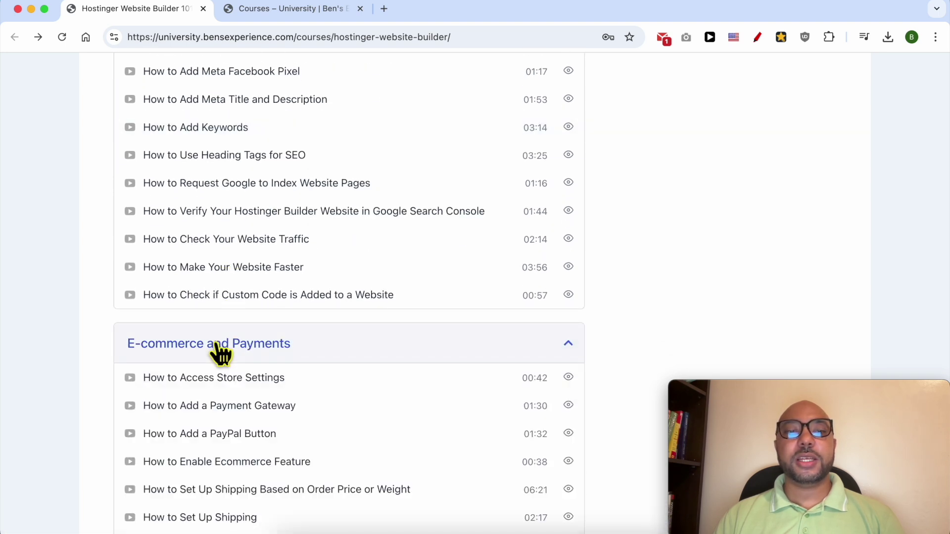
scroll(257, 344, "down", 2)
scroll(260, 327, "down", 10)
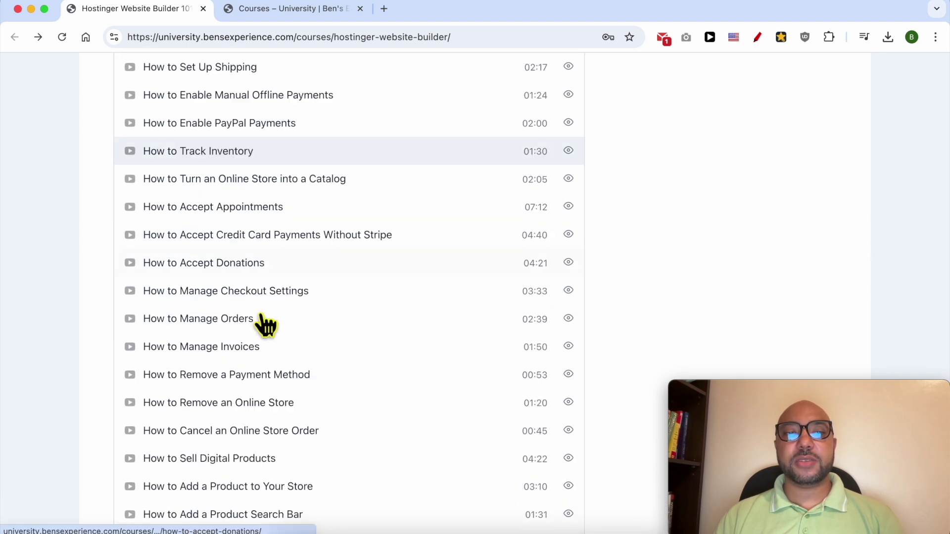
scroll(259, 325, "down", 8)
Expand the Integrations and Custom Code and Long Tutorials sections, and look through their lessons
left_click(248, 366)
scroll(249, 366, "down", 5)
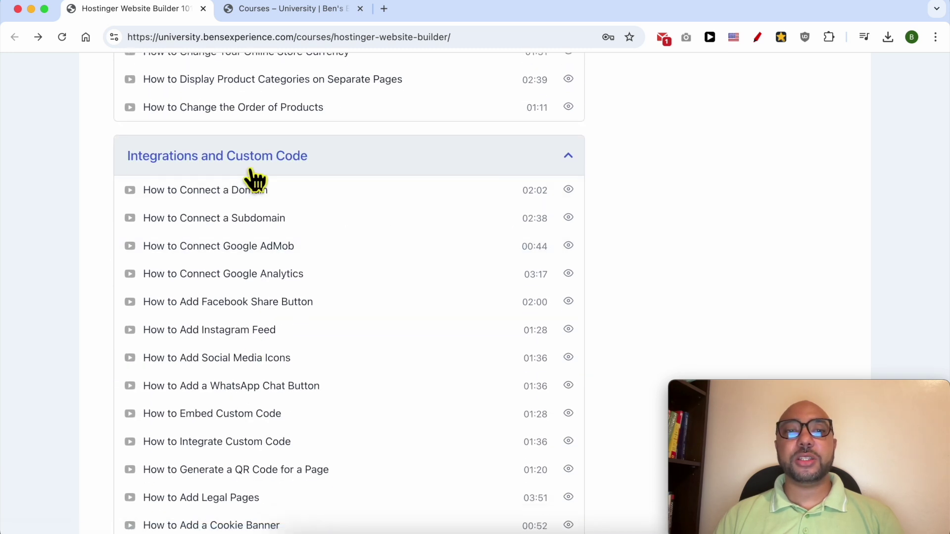
scroll(254, 178, "down", 4)
scroll(252, 176, "down", 4)
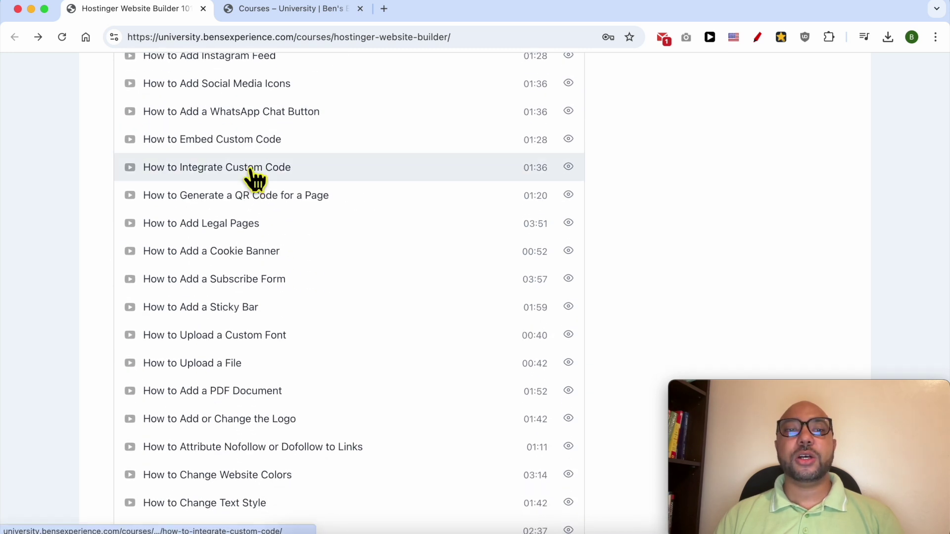
scroll(254, 178, "down", 2)
scroll(254, 178, "down", 2)
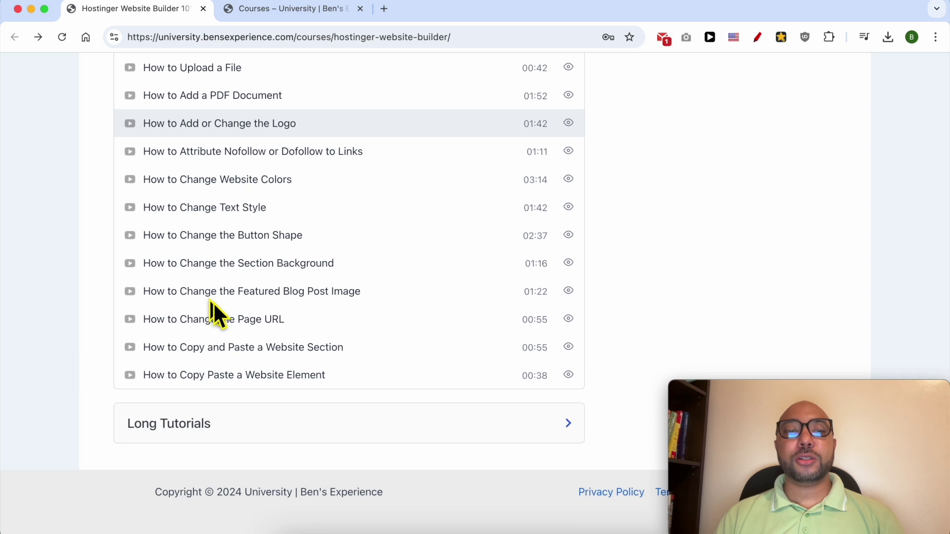
left_click(201, 426)
scroll(251, 360, "down", 4)
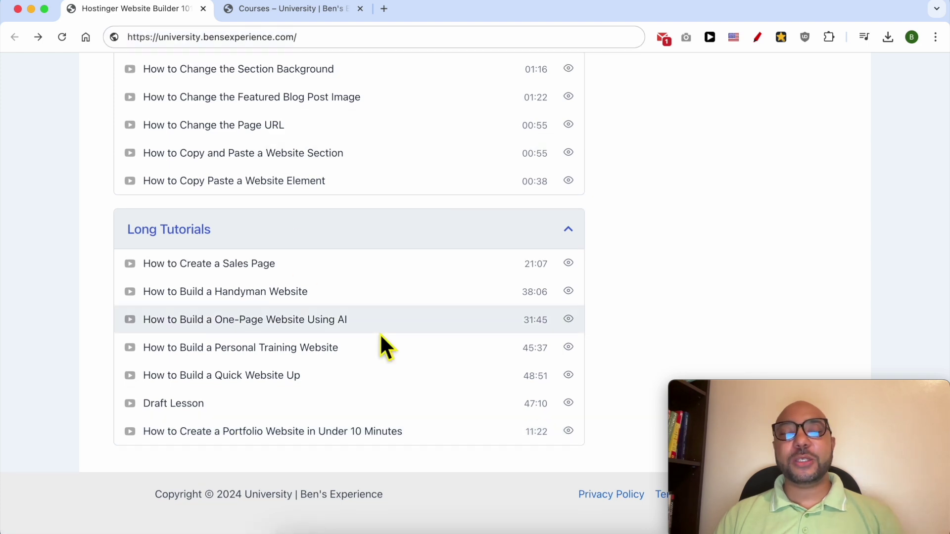
Switch to the University courses page and look through the available courses down to the hosting ones
scroll(381, 336, "up", 20)
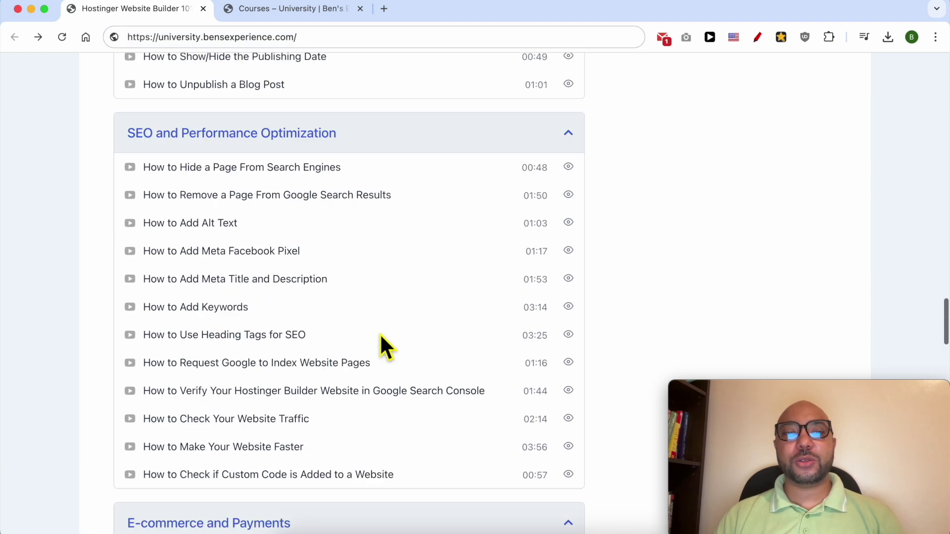
left_click(295, 8)
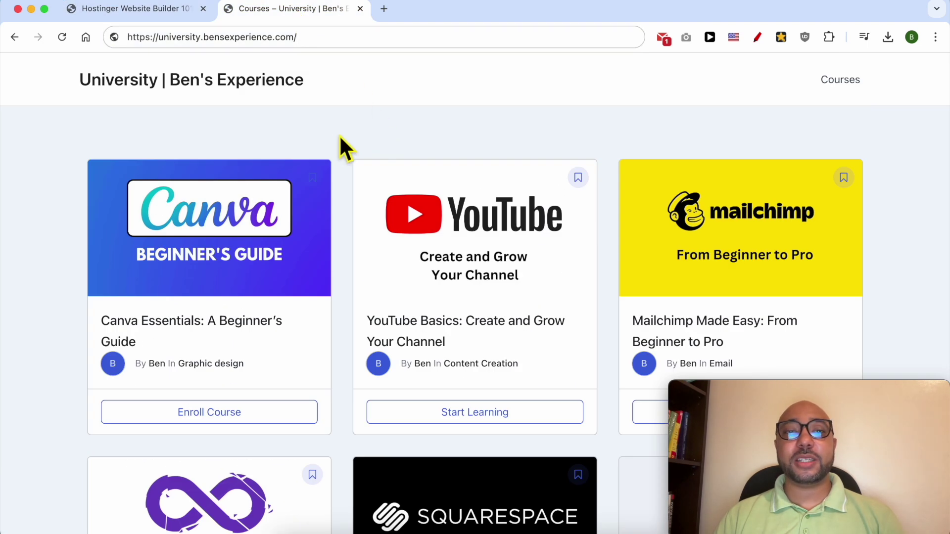
scroll(339, 137, "down", 15)
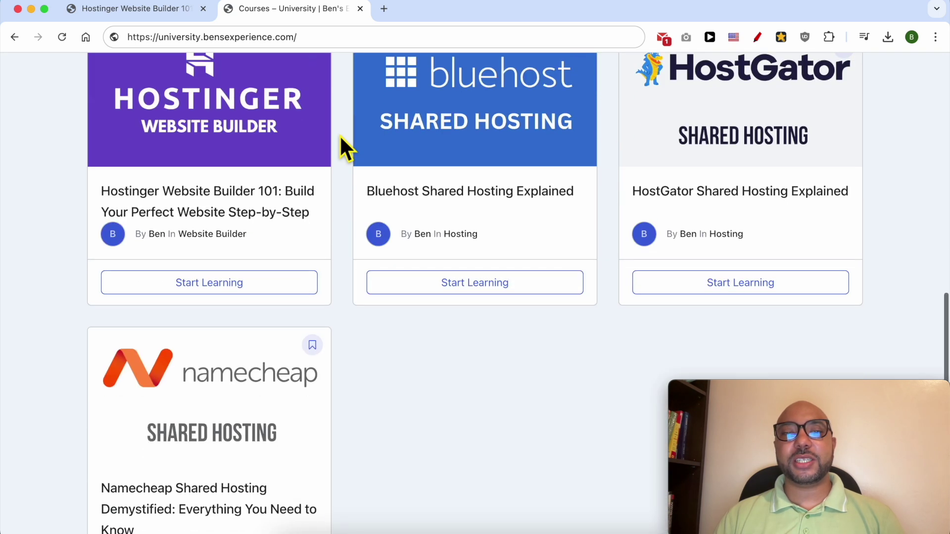
scroll(341, 138, "down", 5)
left_click_drag(159, 38, 328, 44)
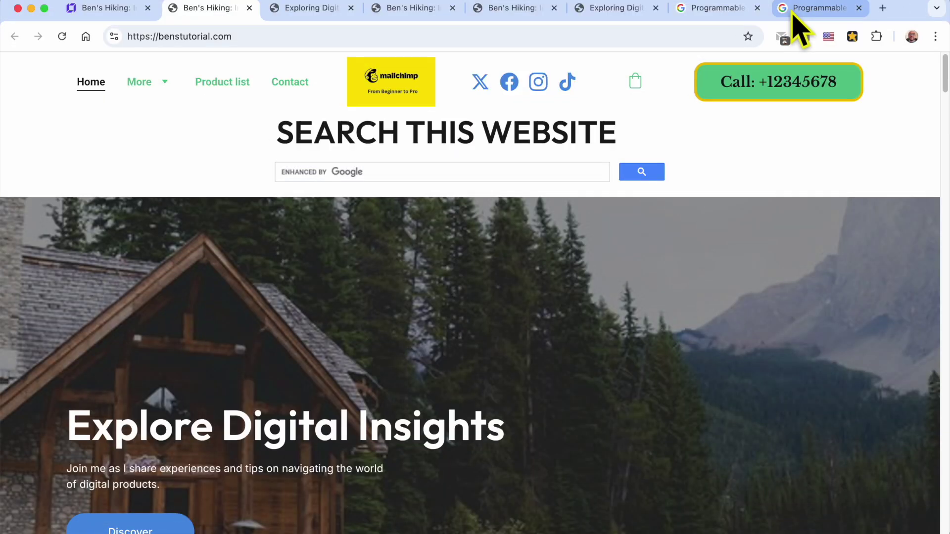
Disable Google branding in the search engine's Customize settings, save the change, and reload the benstutorial.com home page to check the search box
left_click(792, 12)
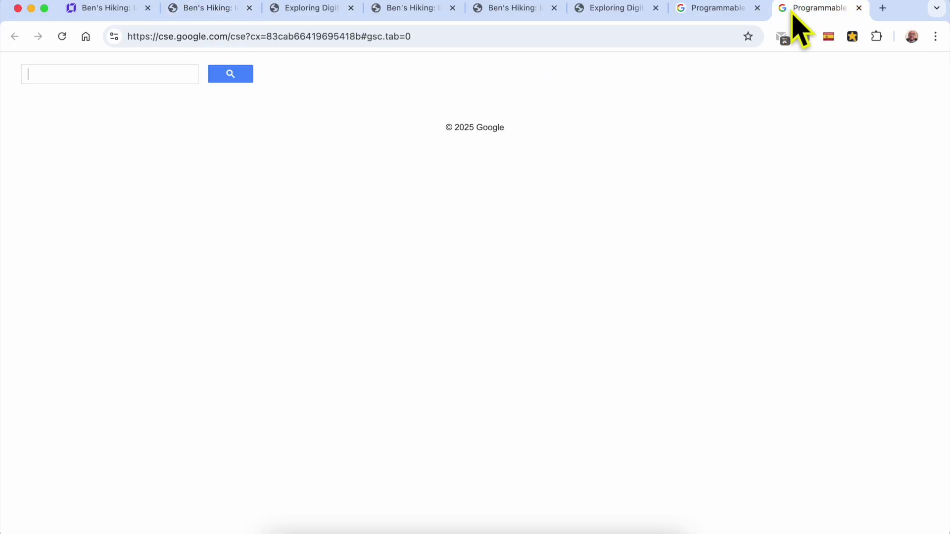
left_click(695, 9)
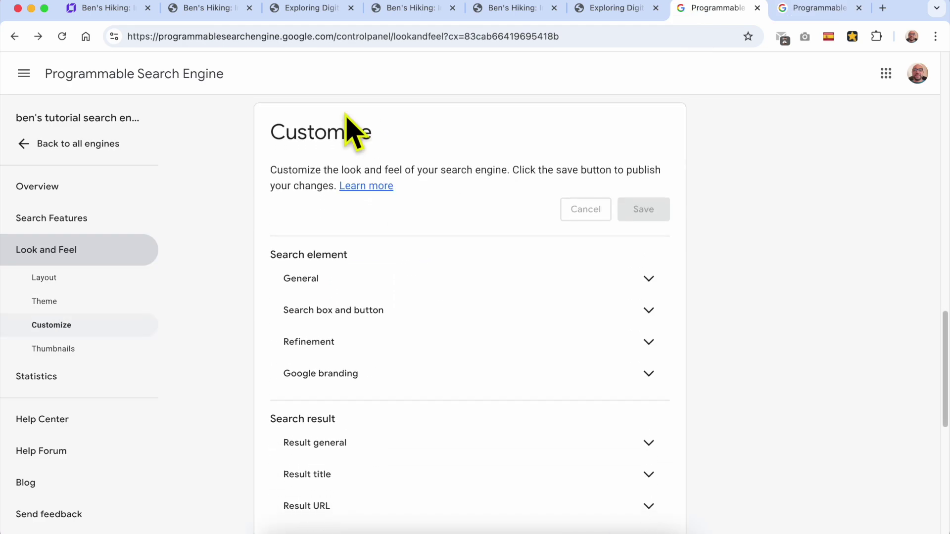
double_click(355, 131)
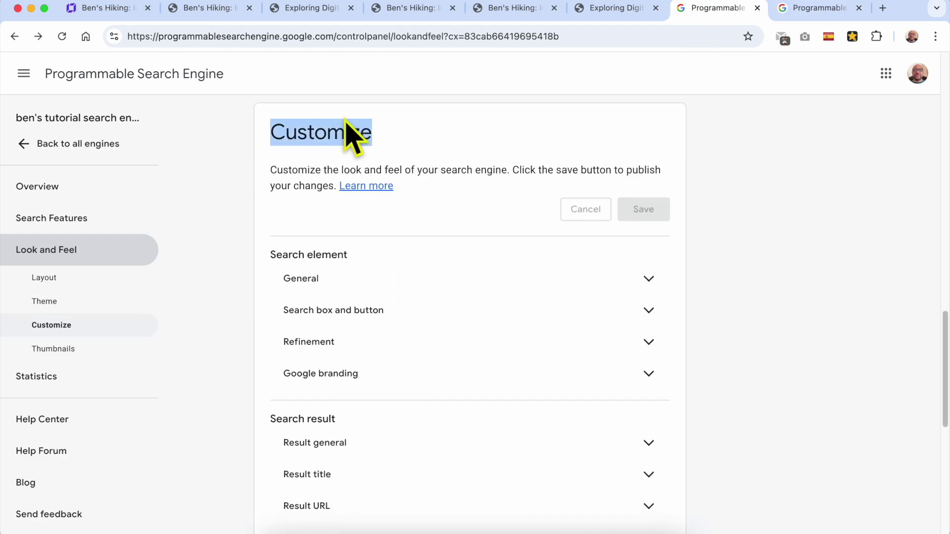
left_click(438, 376)
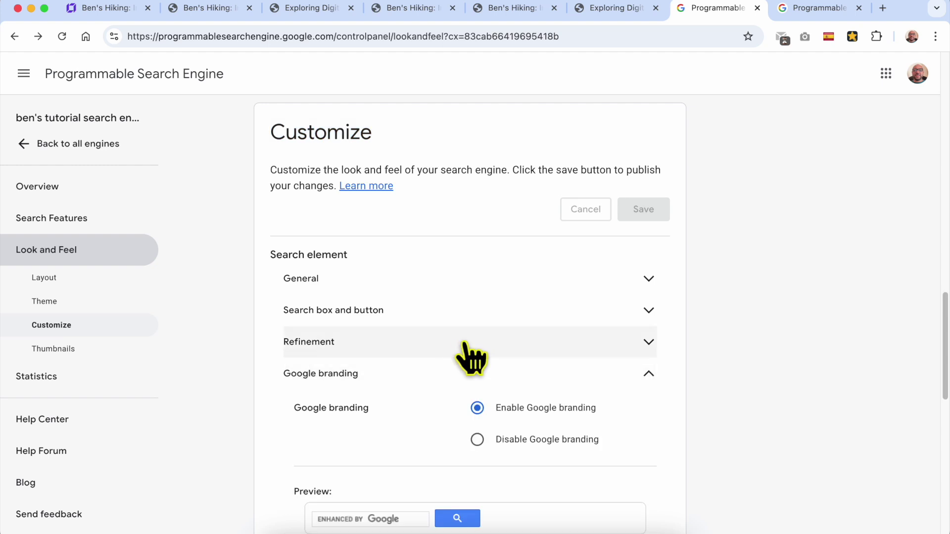
scroll(465, 344, "down", 2)
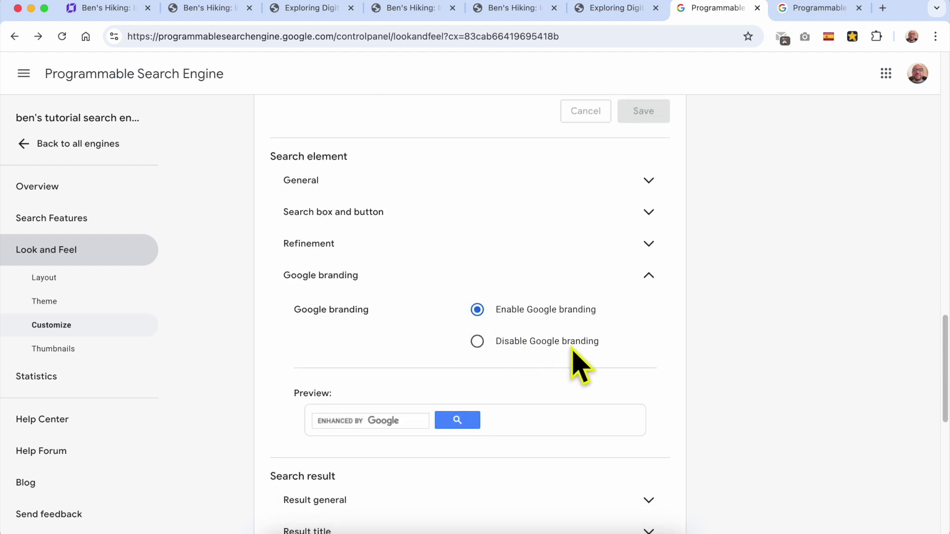
left_click(477, 341)
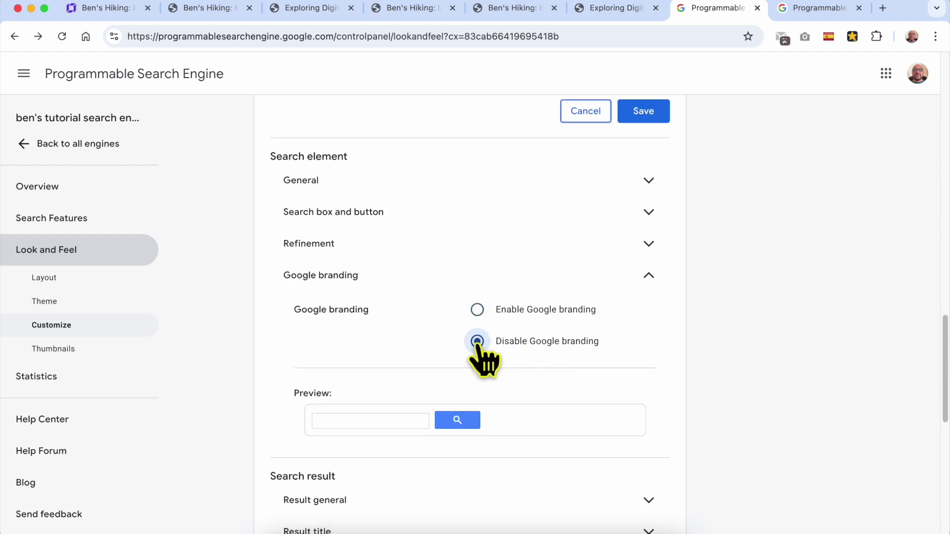
left_click(477, 309)
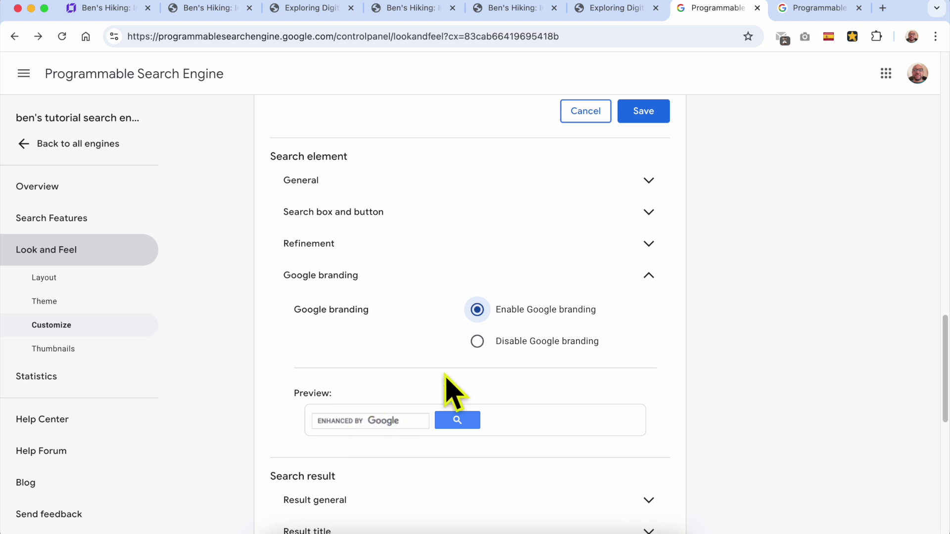
left_click(477, 341)
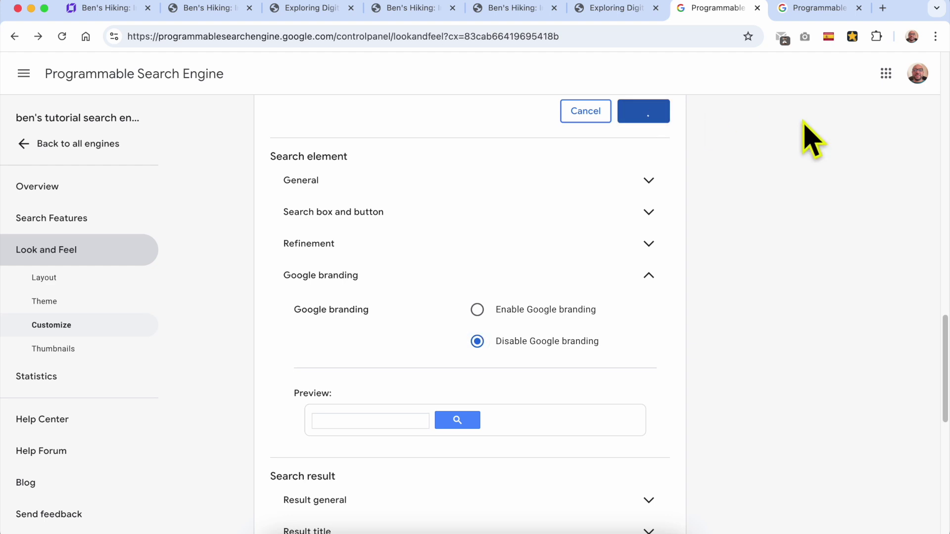
left_click(189, 11)
left_click(61, 36)
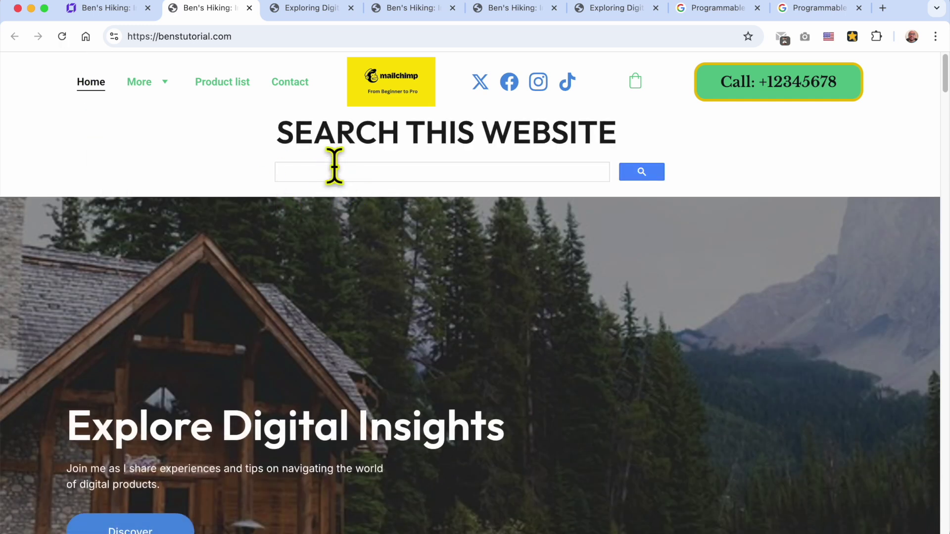
Return to the Customize settings, expand the General search element section, and review its font, border color and background color options
left_click(714, 10)
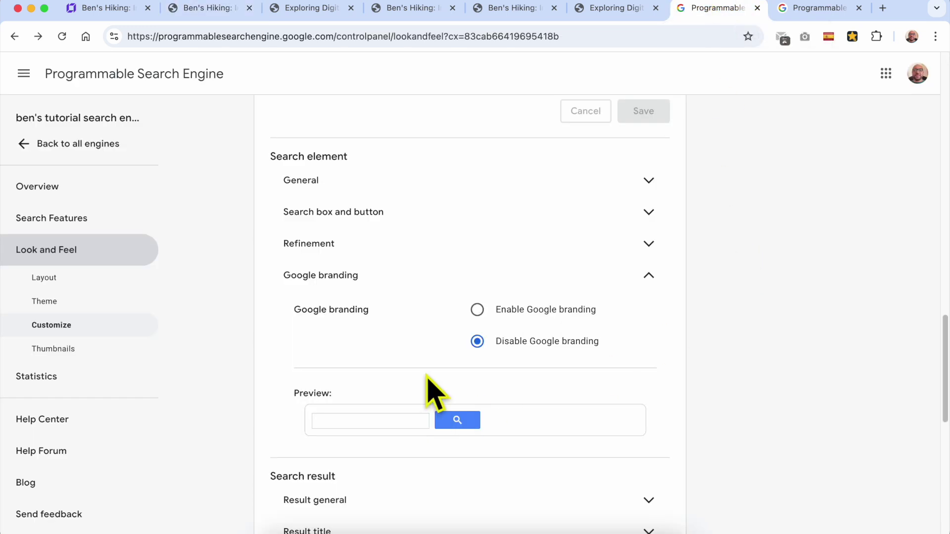
left_click(403, 178)
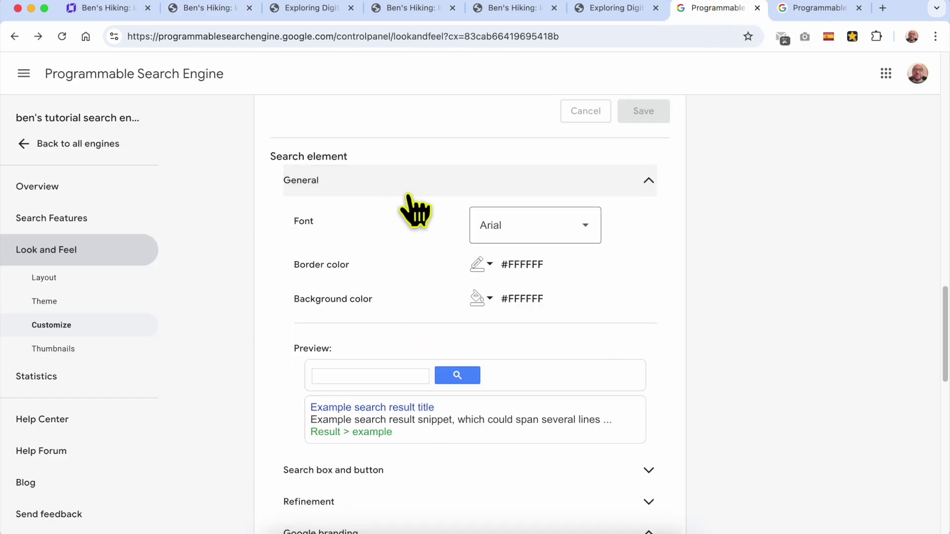
scroll(409, 206, "up", 3)
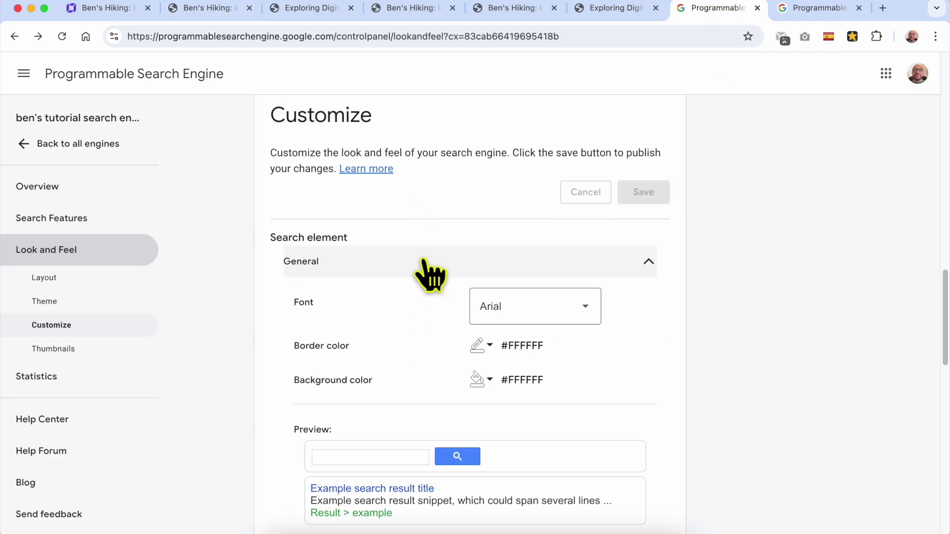
left_click(404, 263)
left_click(390, 263)
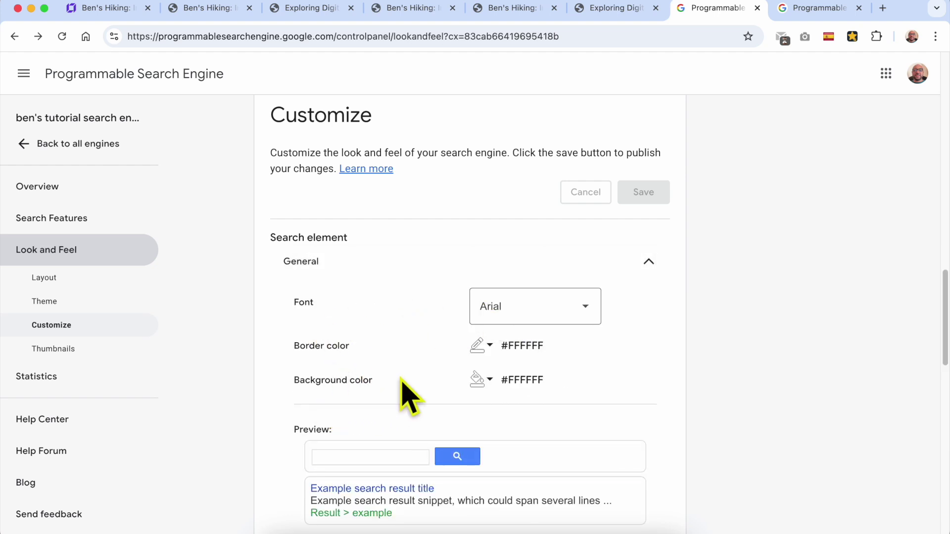
scroll(398, 390, "down", 2)
left_click(509, 297)
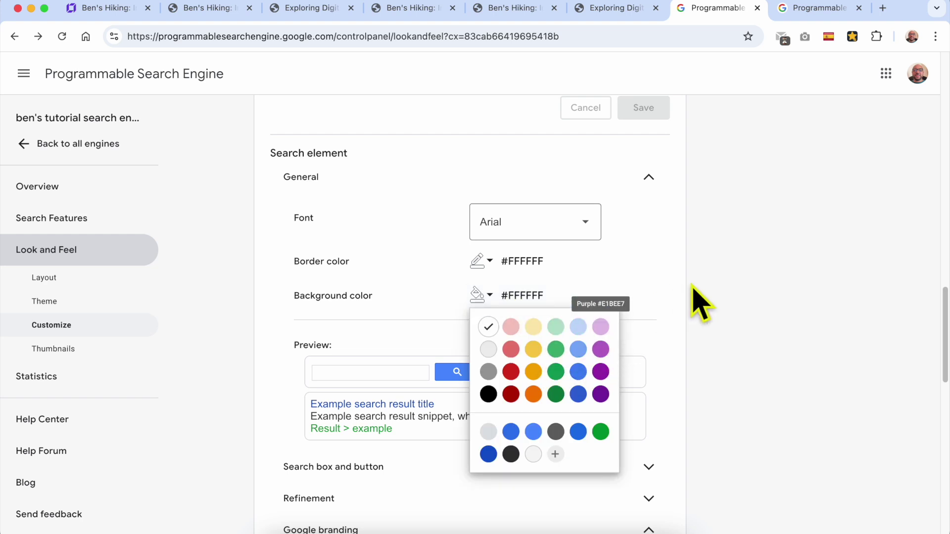
left_click(727, 304)
scroll(527, 297, "down", 3)
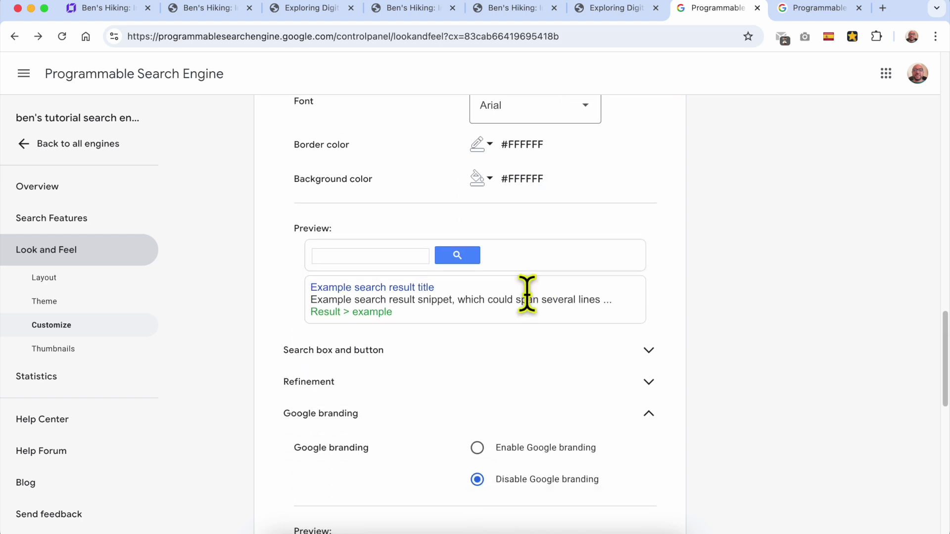
Expand the Search box and button section and review its box border, button border, button background and button icon color options
left_click(353, 342)
scroll(414, 350, "down", 2)
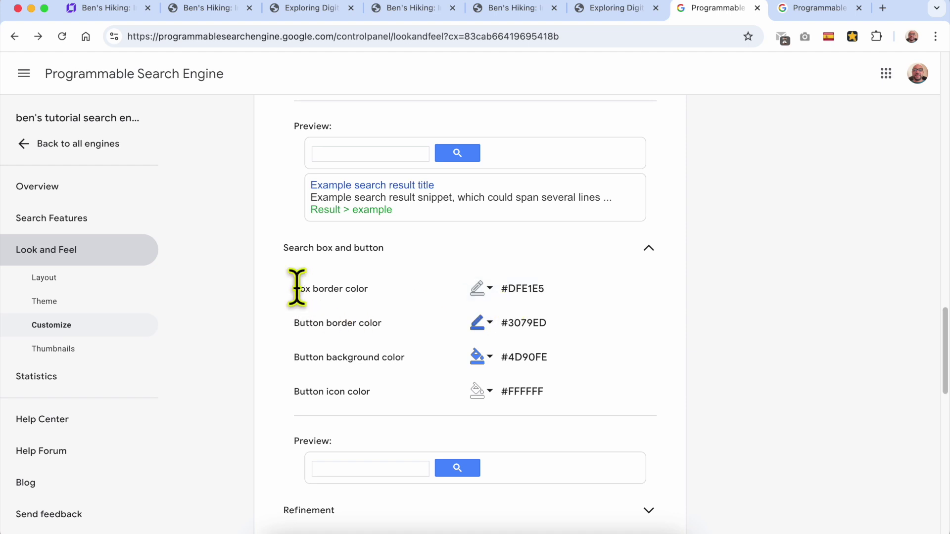
left_click_drag(296, 288, 394, 291)
left_click_drag(294, 322, 396, 325)
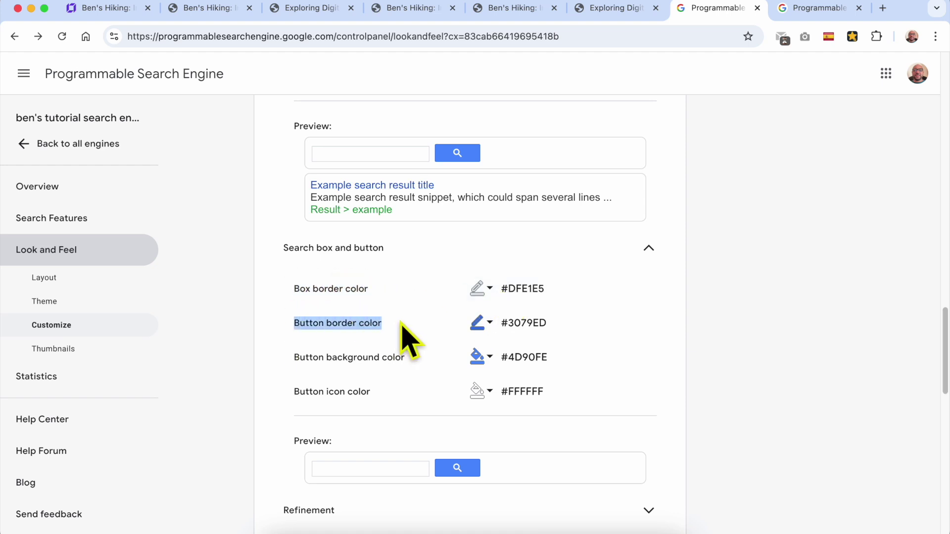
left_click_drag(283, 358, 409, 363)
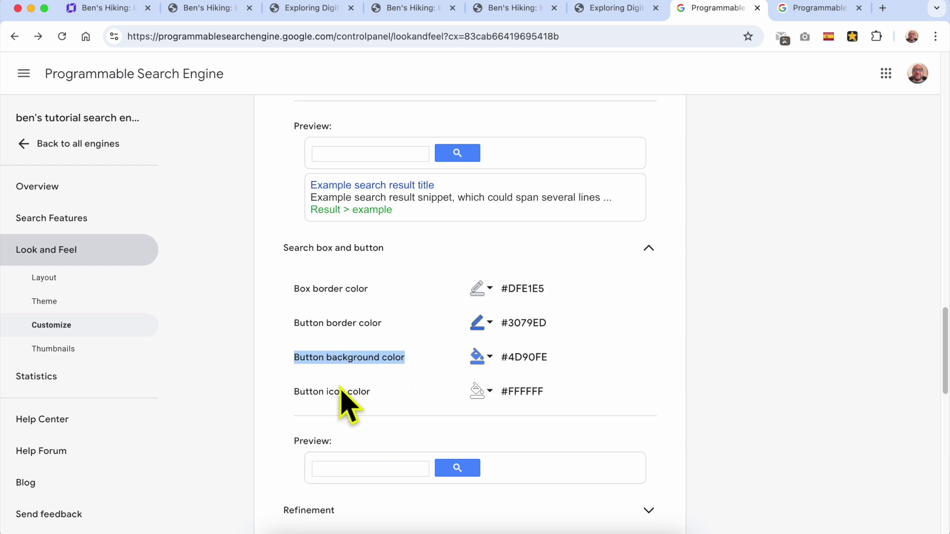
left_click_drag(275, 394, 374, 396)
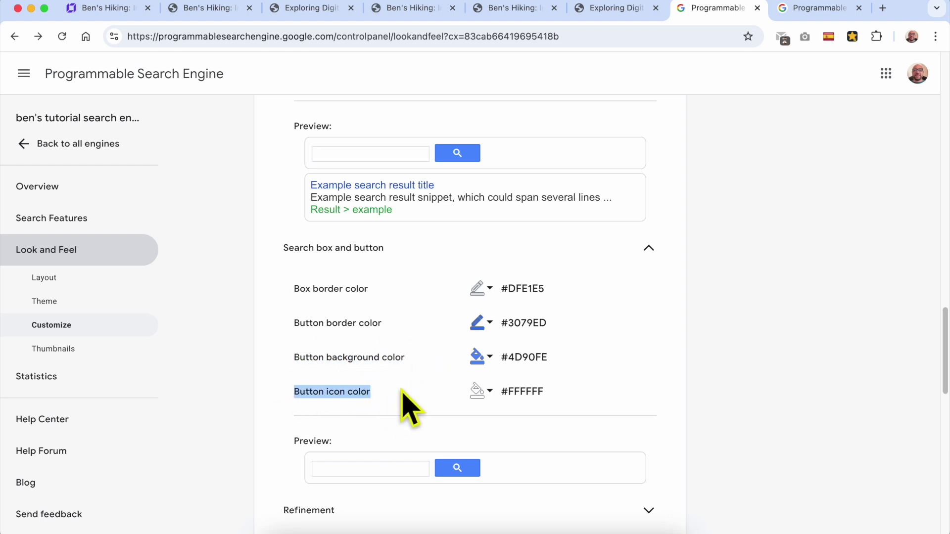
scroll(402, 393, "down", 4)
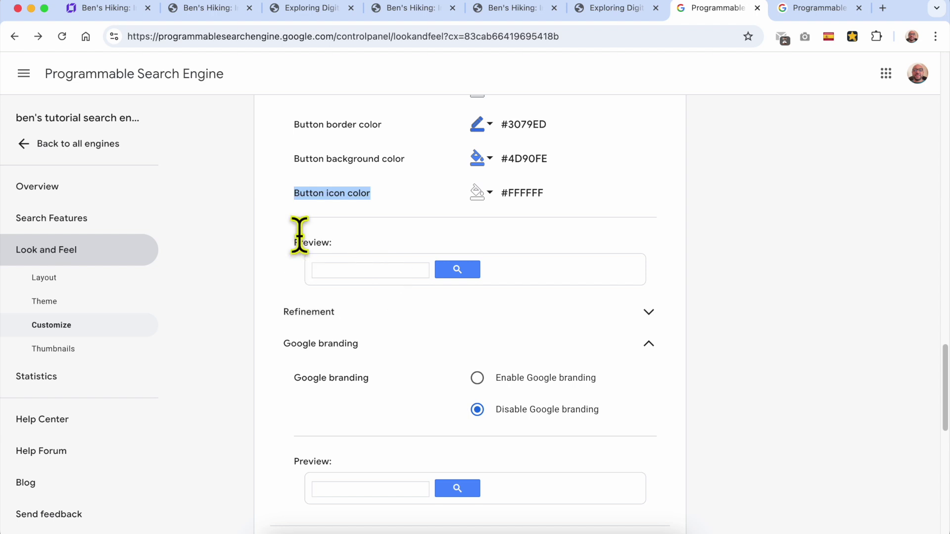
left_click_drag(295, 237, 333, 247)
Set the search button's icon color to #E67C73, background color to #F57C00 and border color to #0B8043
left_click(500, 194)
left_click(510, 245)
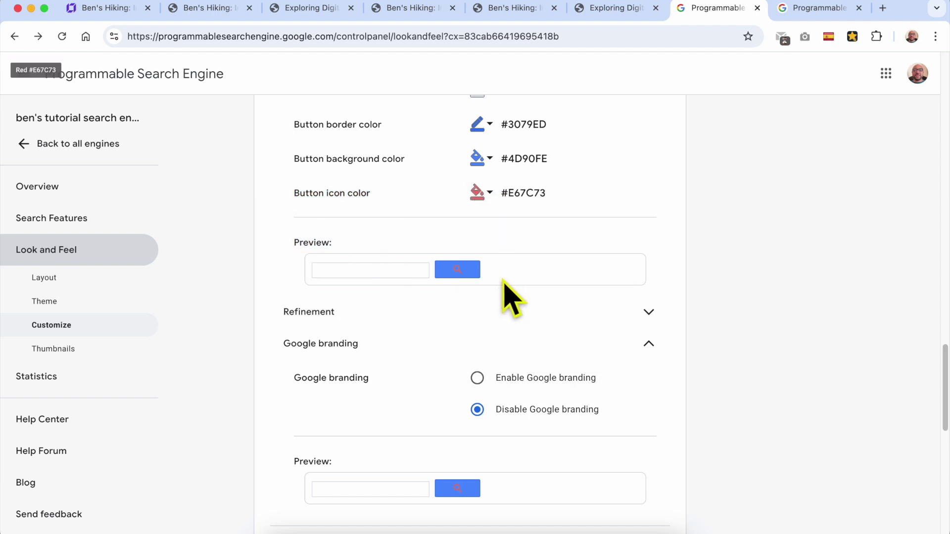
left_click(512, 159)
left_click(533, 257)
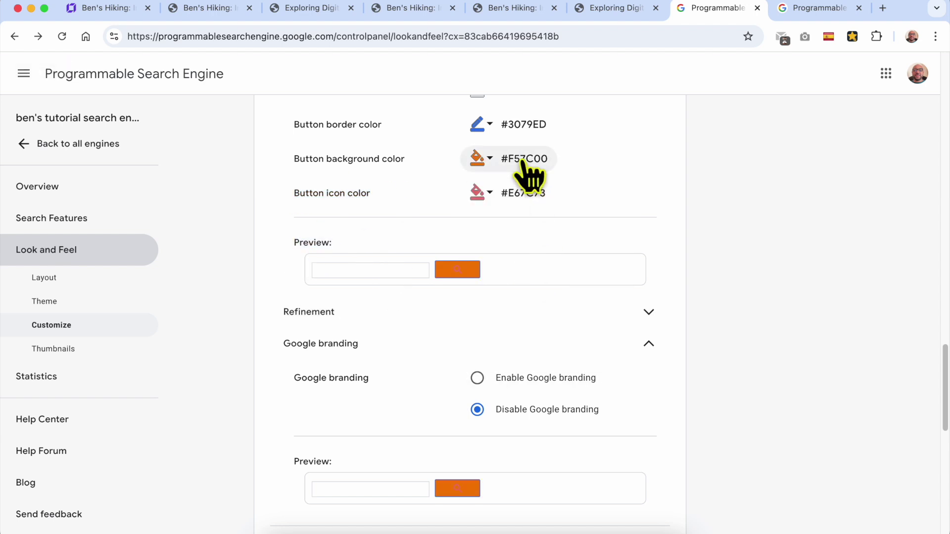
left_click(514, 127)
left_click(555, 227)
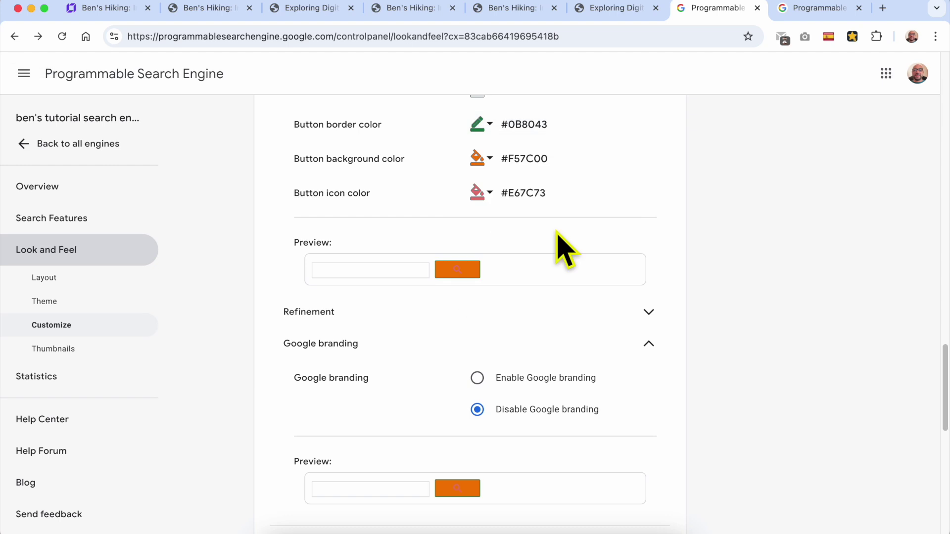
Expand the Refinement section and look through its text and background color options
scroll(503, 297, "down", 3)
left_click(355, 235)
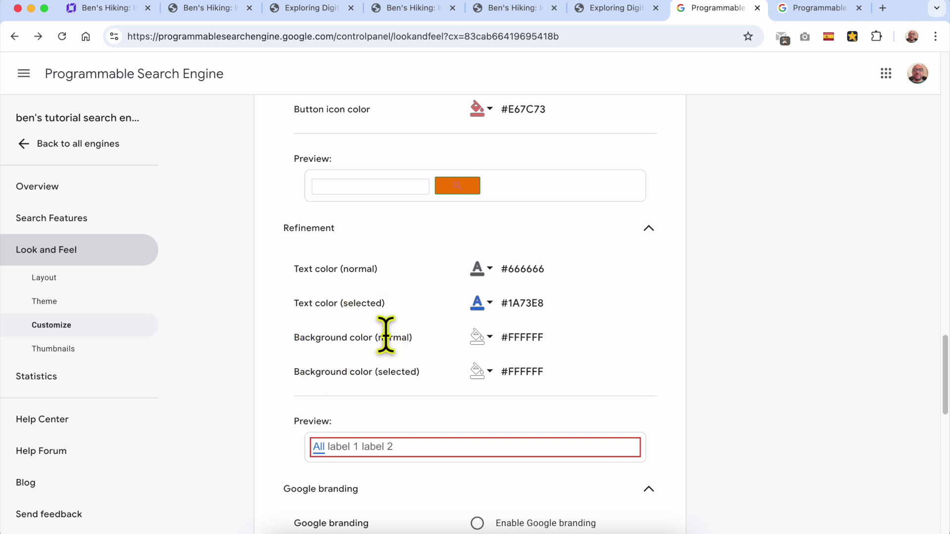
scroll(410, 369, "down", 5)
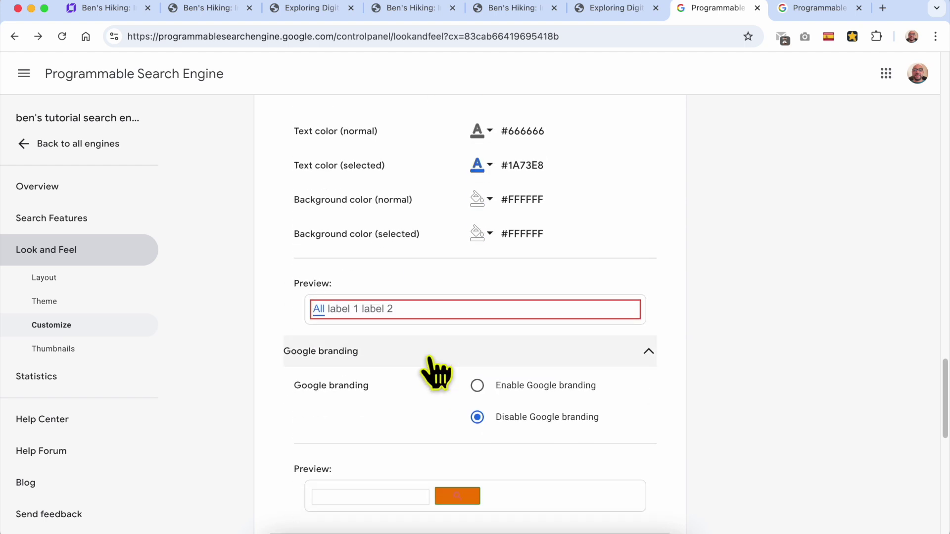
scroll(381, 277, "down", 4)
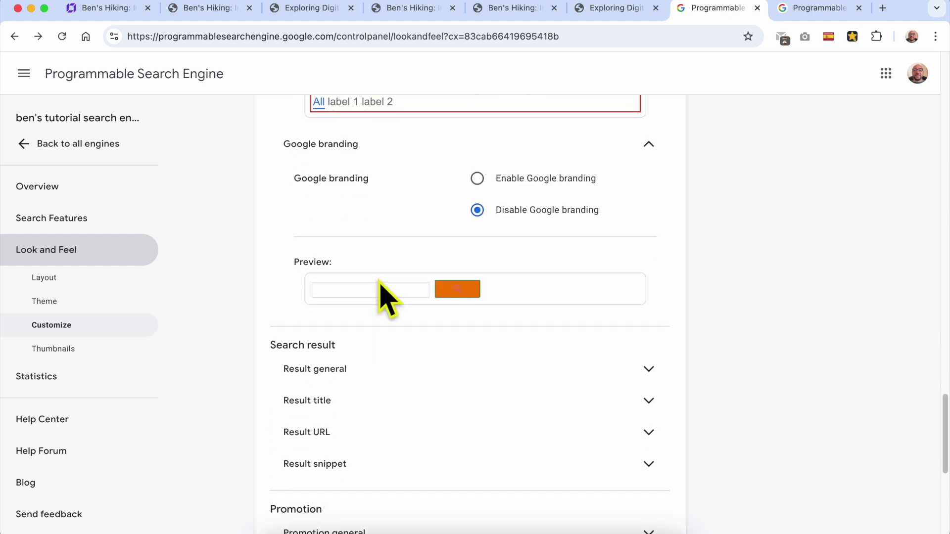
Expand Result general under Search result and examine its normal and hover border color options
left_click_drag(266, 231, 351, 235)
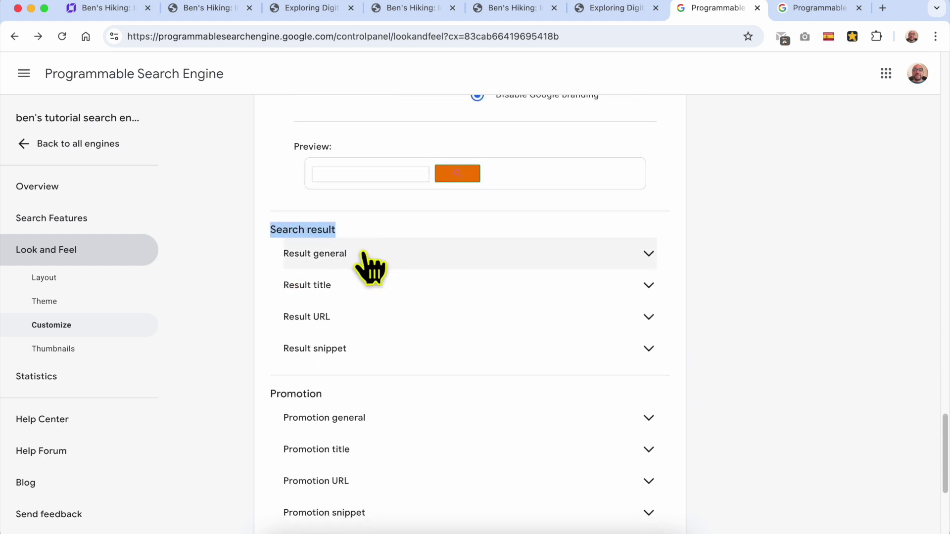
left_click(366, 255)
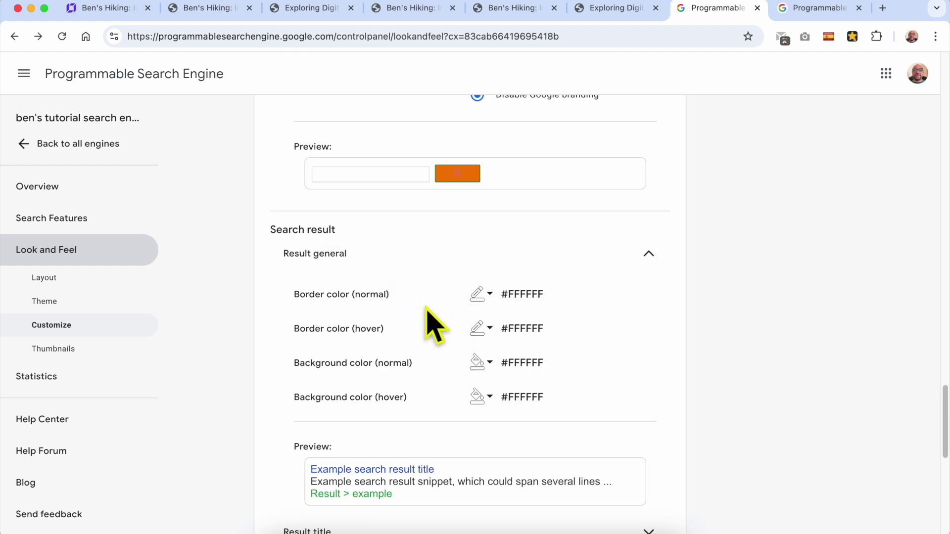
scroll(429, 304, "down", 2)
left_click_drag(282, 248, 322, 287)
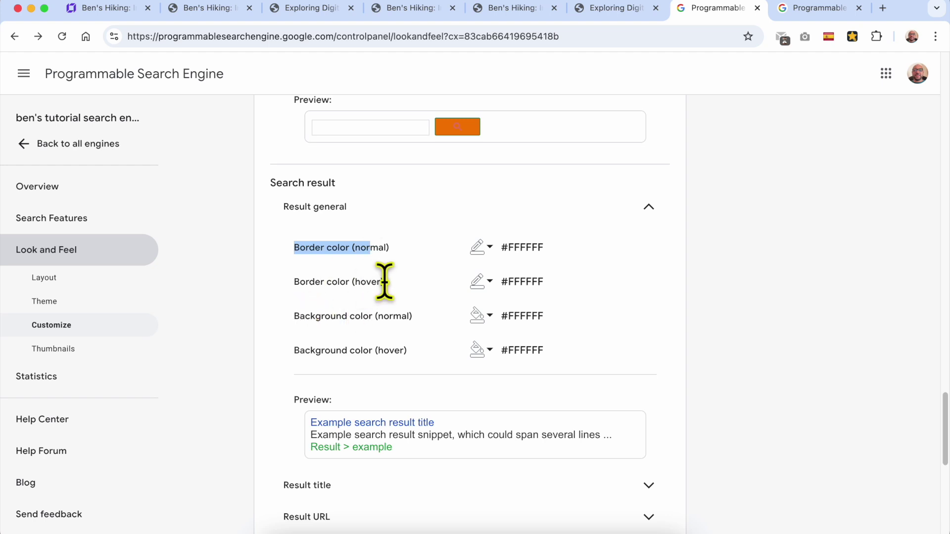
left_click_drag(390, 247, 352, 252)
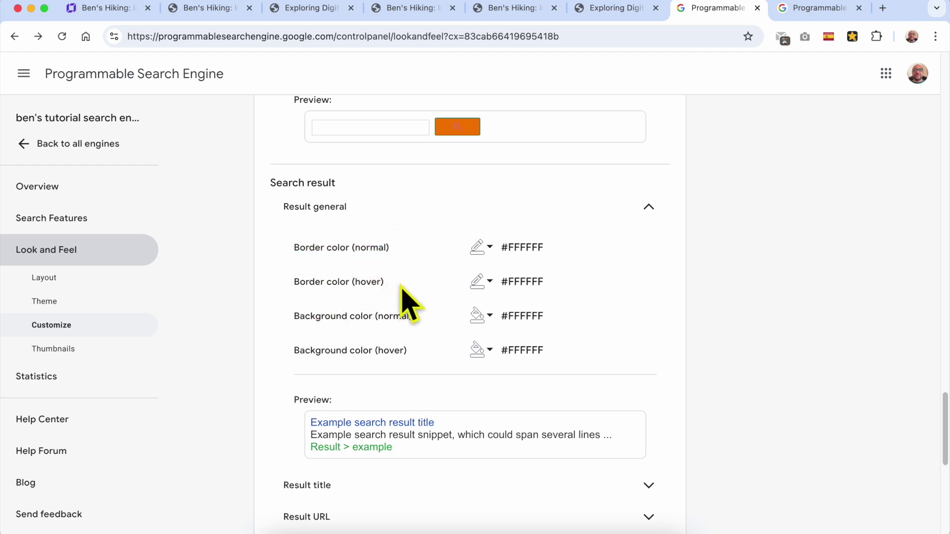
left_click_drag(385, 282, 354, 283)
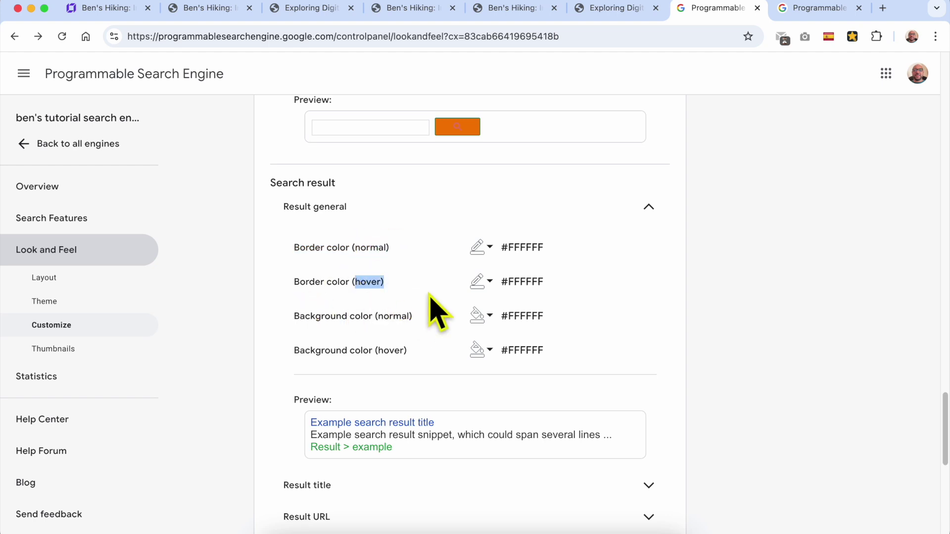
Expand Result title and Result URL under Search result and review their color and URL format options
scroll(435, 316, "down", 3)
left_click(386, 352)
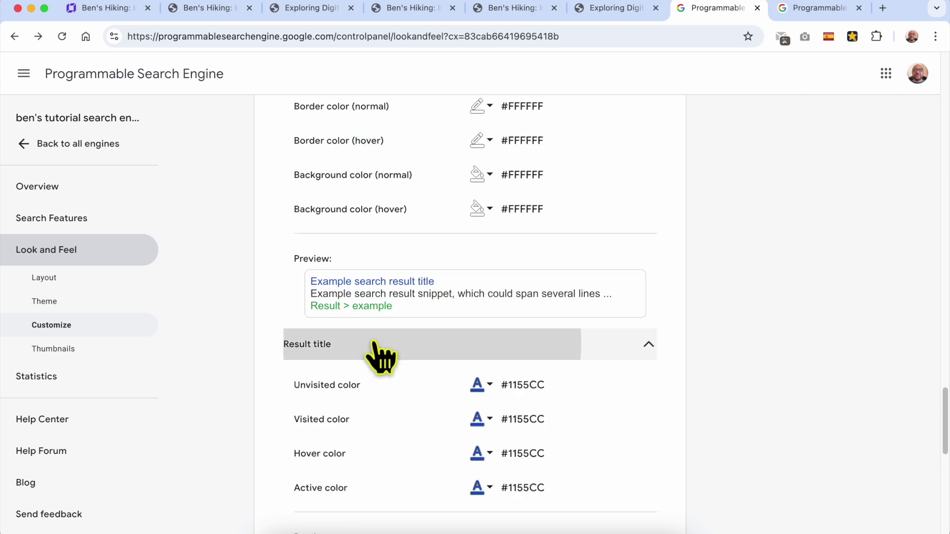
scroll(396, 346, "down", 5)
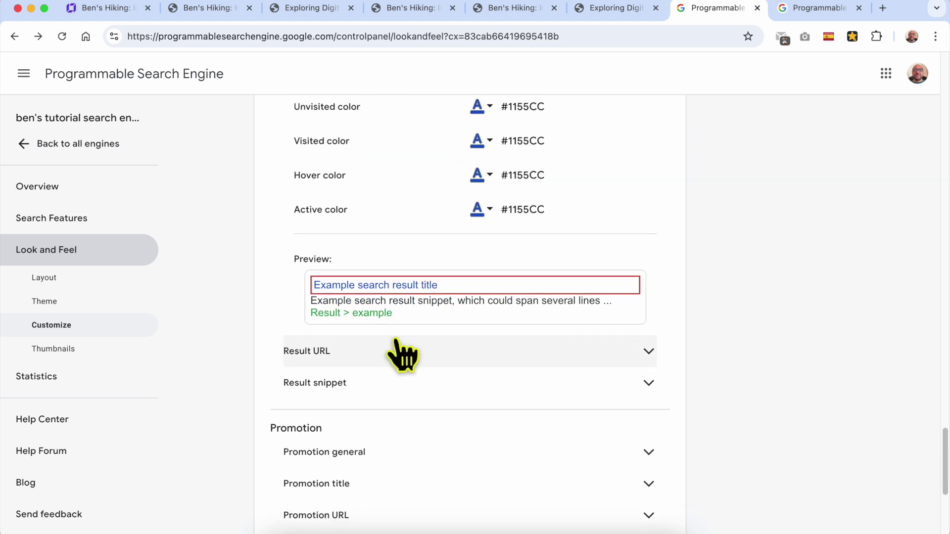
left_click(383, 350)
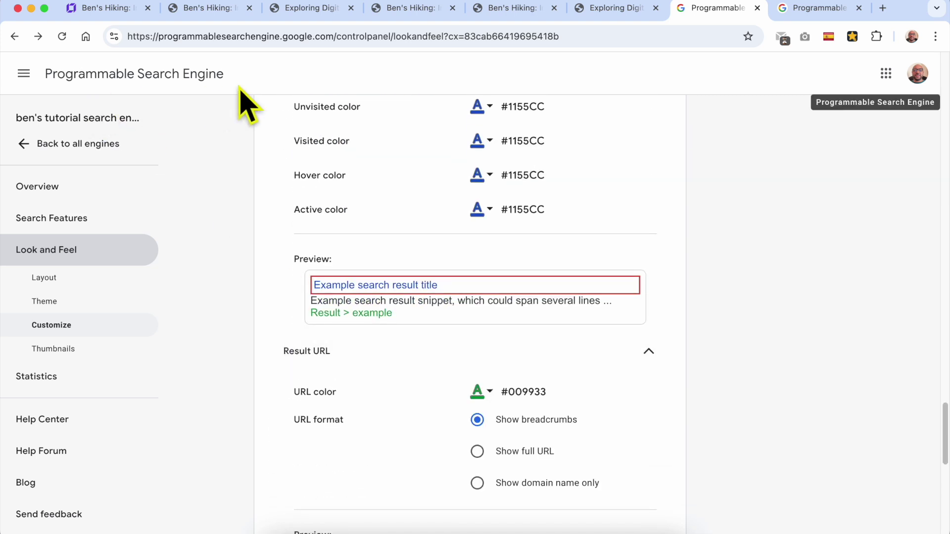
scroll(438, 284, "down", 3)
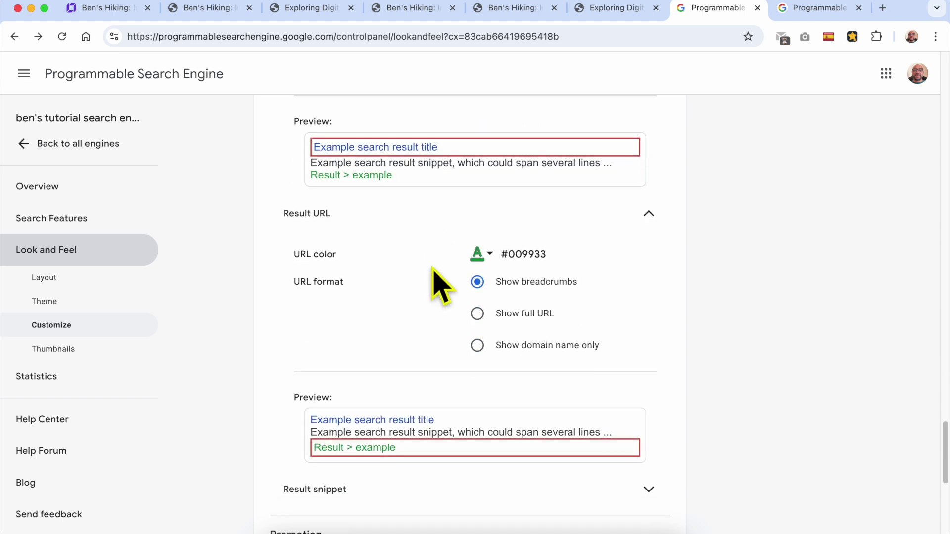
scroll(441, 287, "down", 2)
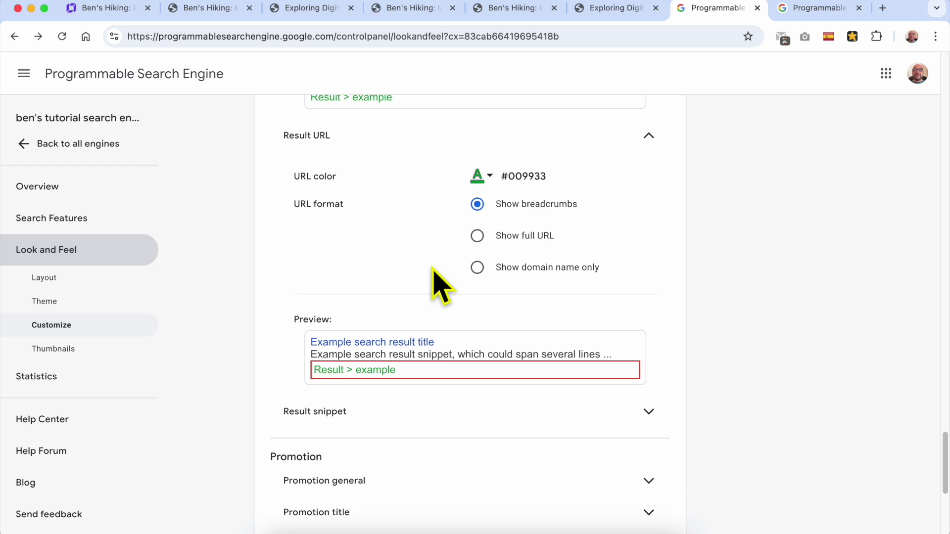
Expand Logo under Hosted page and examine the Logo image URL setting, closing it without saving
scroll(440, 285, "down", 6)
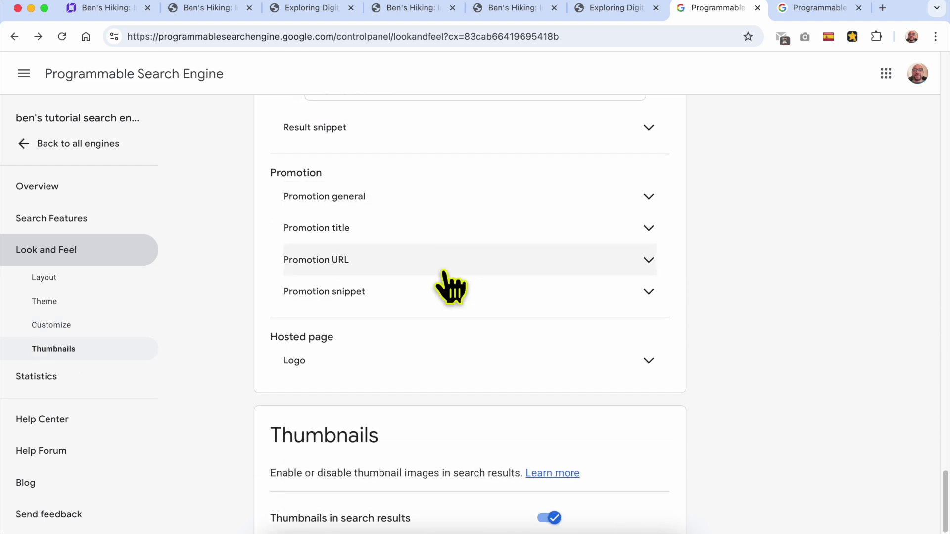
scroll(409, 208, "down", 1)
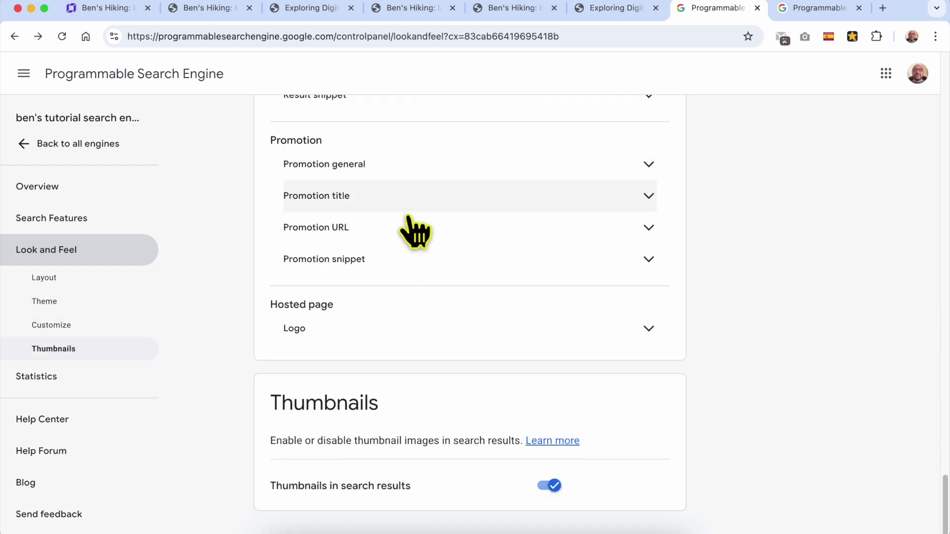
left_click(320, 342)
left_click(492, 370)
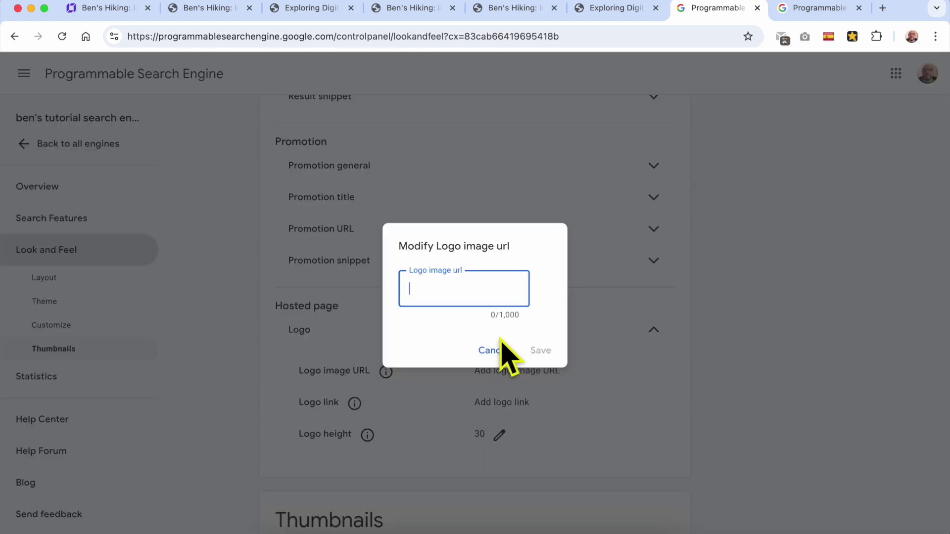
left_click(493, 352)
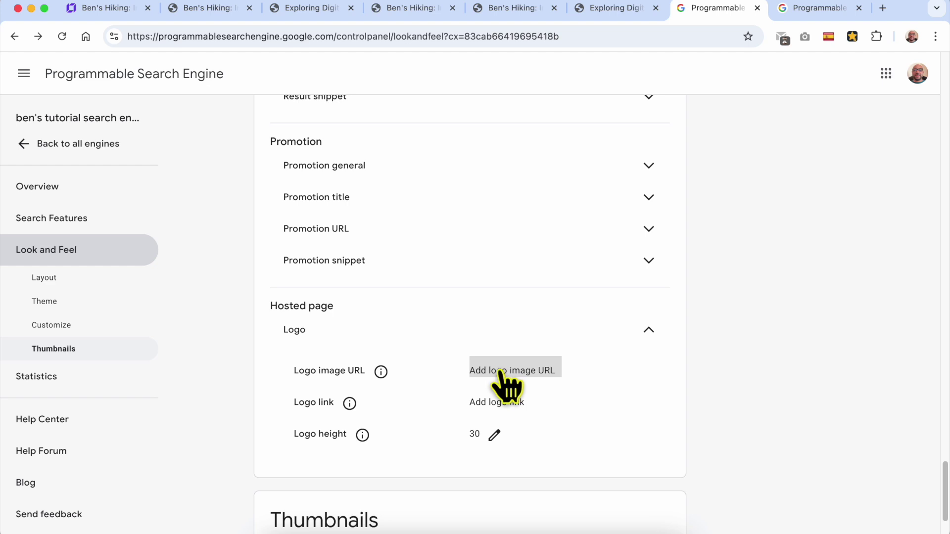
left_click(500, 372)
left_click(445, 291)
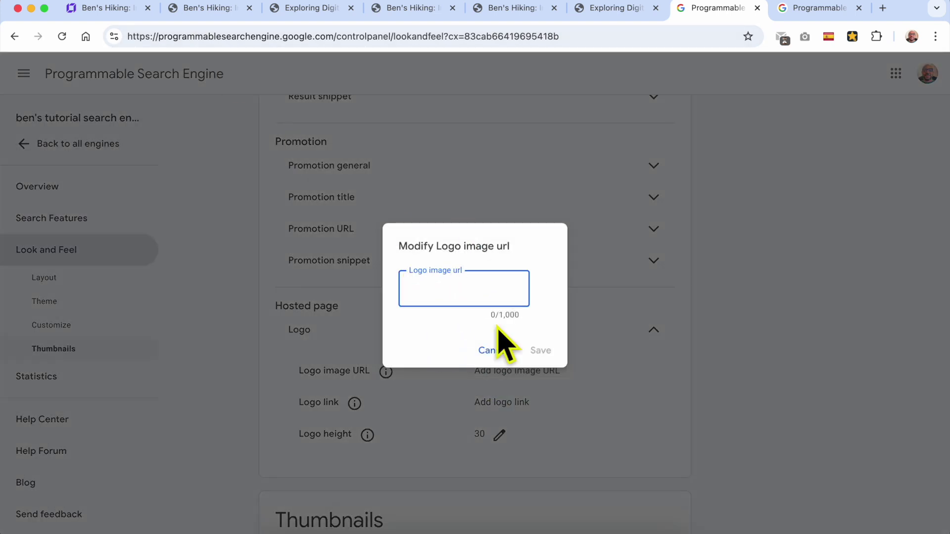
left_click(496, 351)
left_click_drag(292, 372, 316, 371)
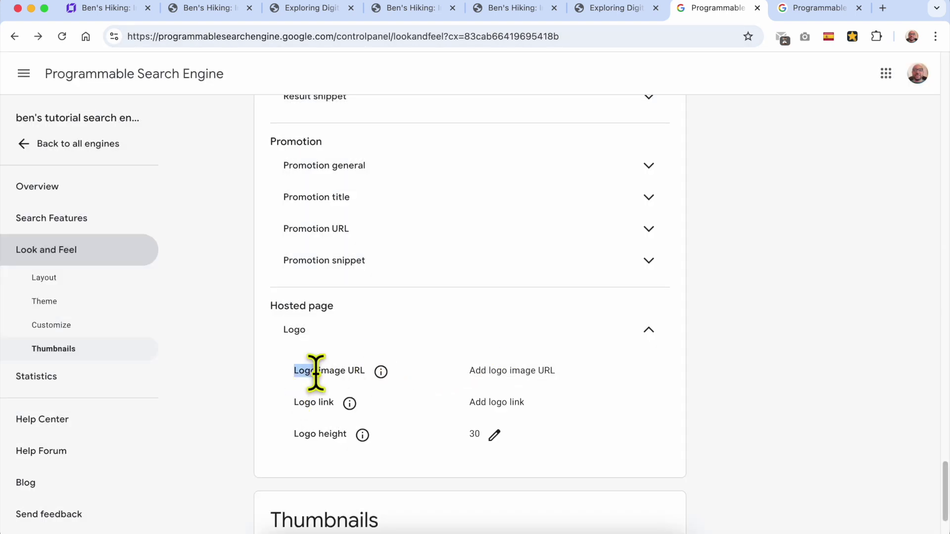
Open the Logo link and Logo height settings to examine them, closing each without saving
left_click(487, 404)
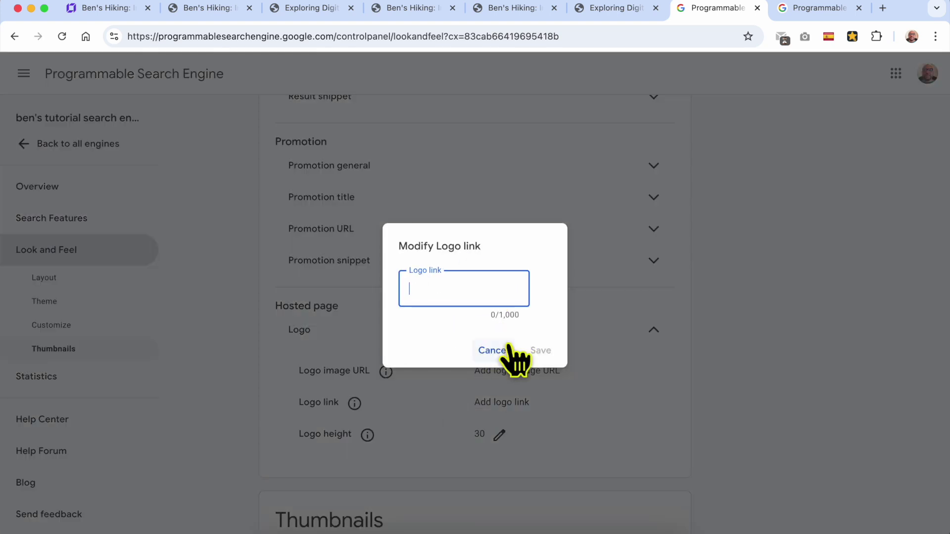
left_click(495, 351)
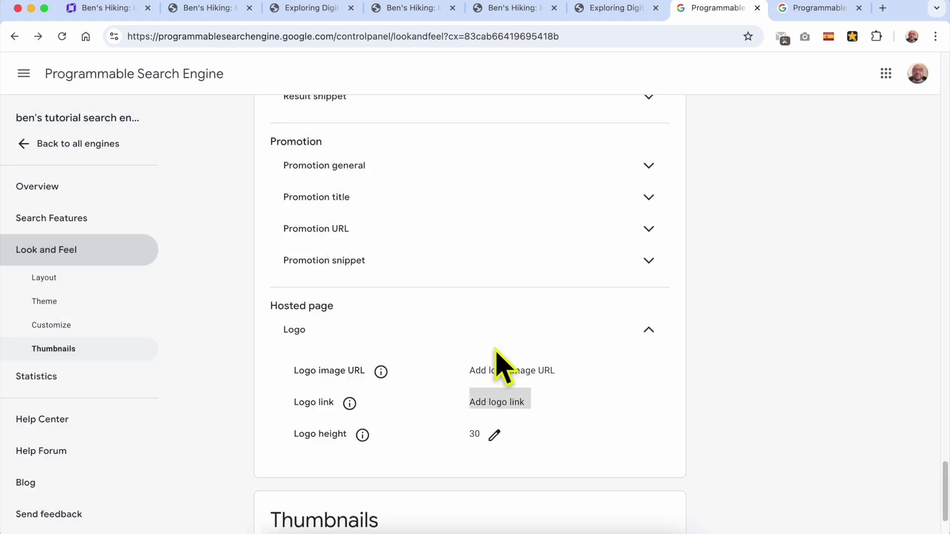
scroll(556, 449, "down", 2)
left_click(497, 334)
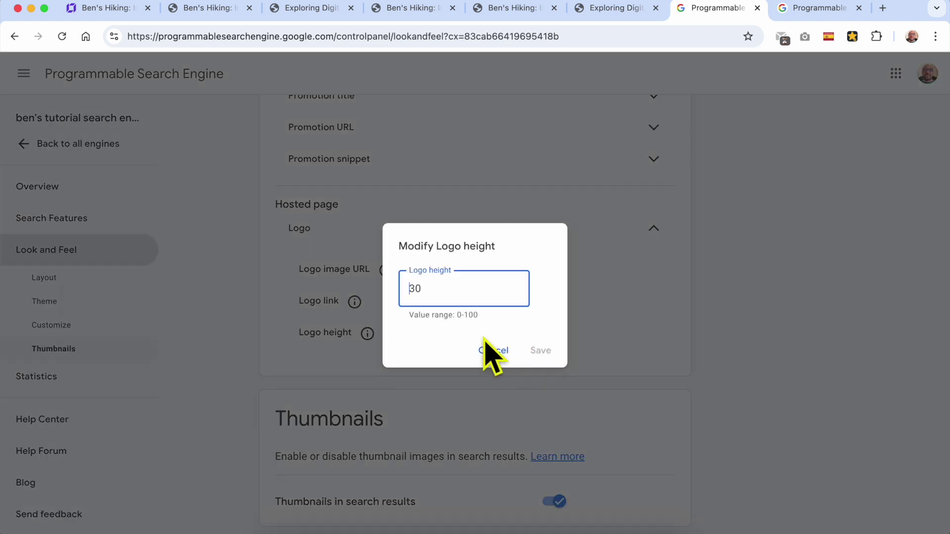
left_click(495, 352)
Turn off thumbnails in search results and go to the benstutorial.com home page
scroll(510, 376, "down", 1)
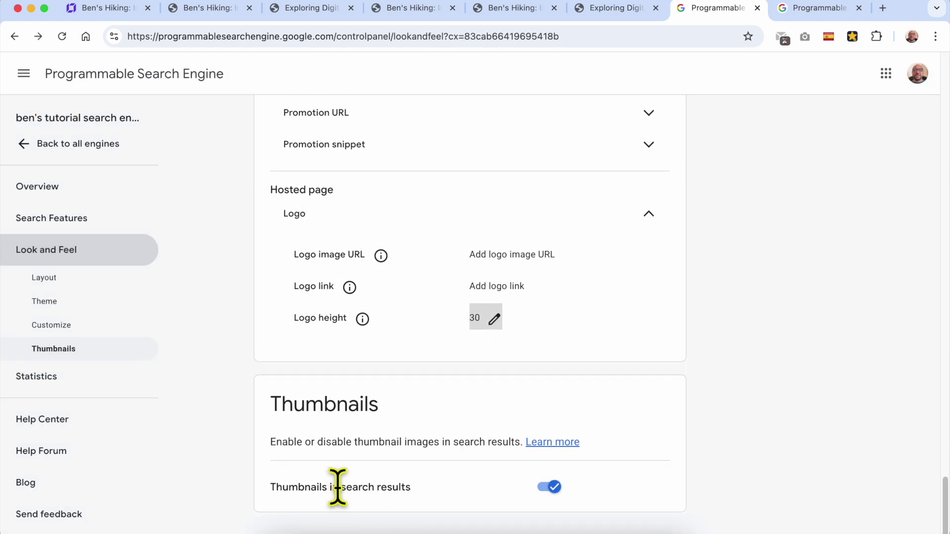
left_click(556, 492)
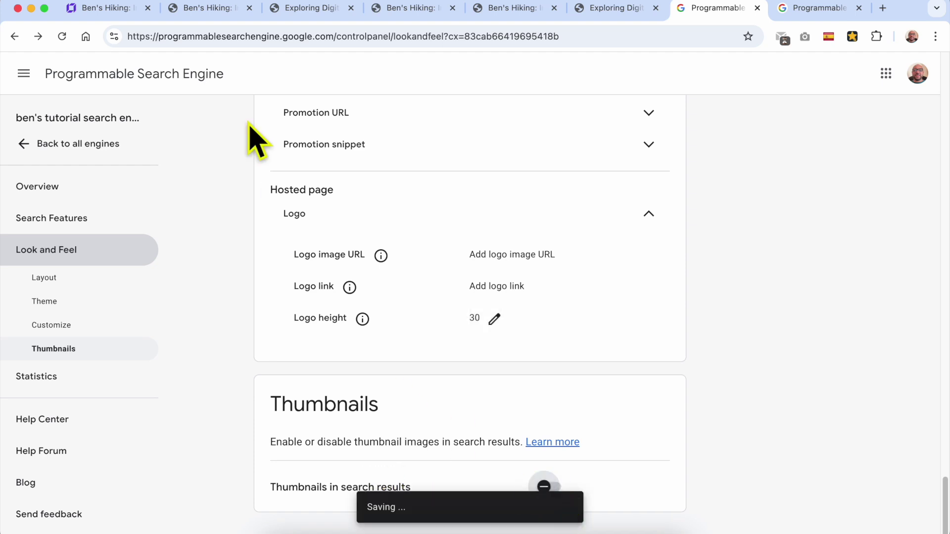
left_click(219, 8)
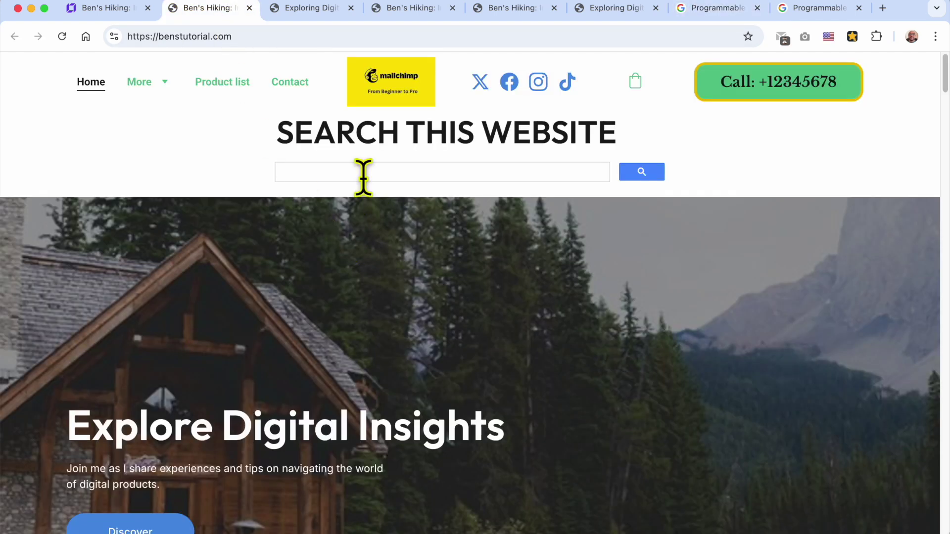
Close the extra Programmable Search Engine tab and turn thumbnails in search results back on
left_click(813, 10)
left_click(703, 9)
left_click(859, 8)
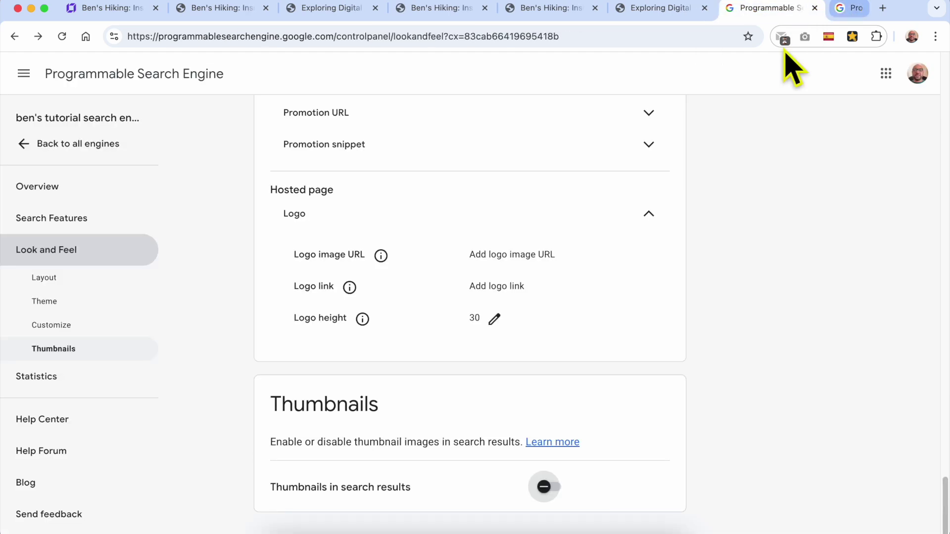
left_click(546, 489)
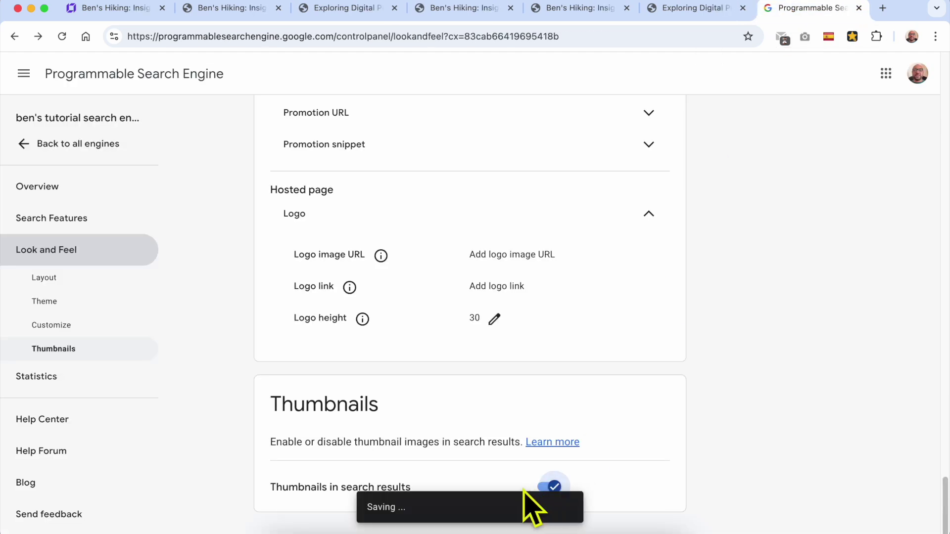
Search the benstutorial.com home page for "digital products" and examine the thumbnails in the results
left_click(233, 9)
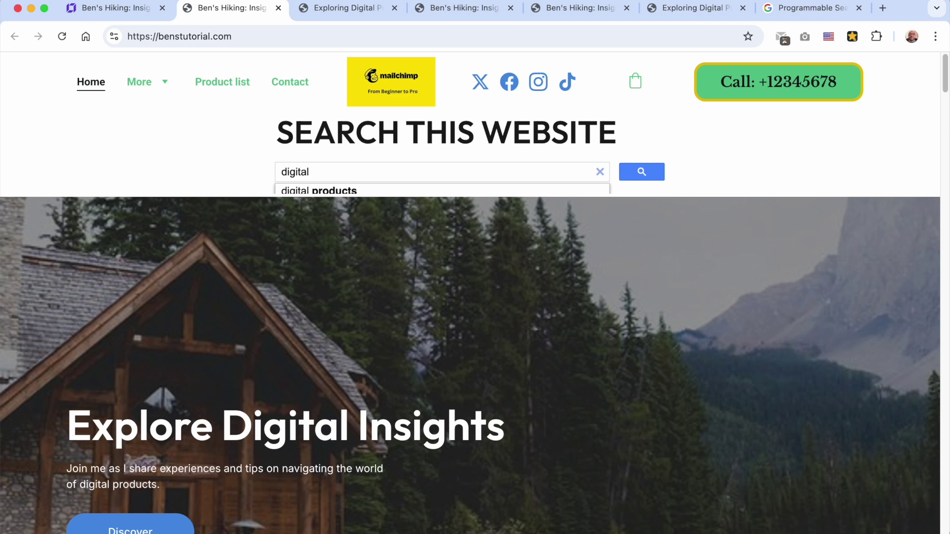
key("Return")
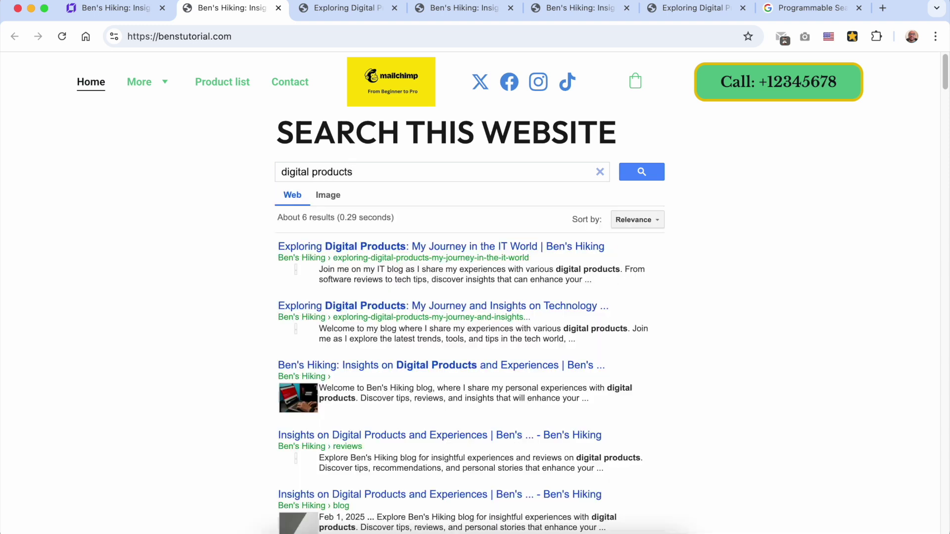
scroll(375, 277, "down", 3)
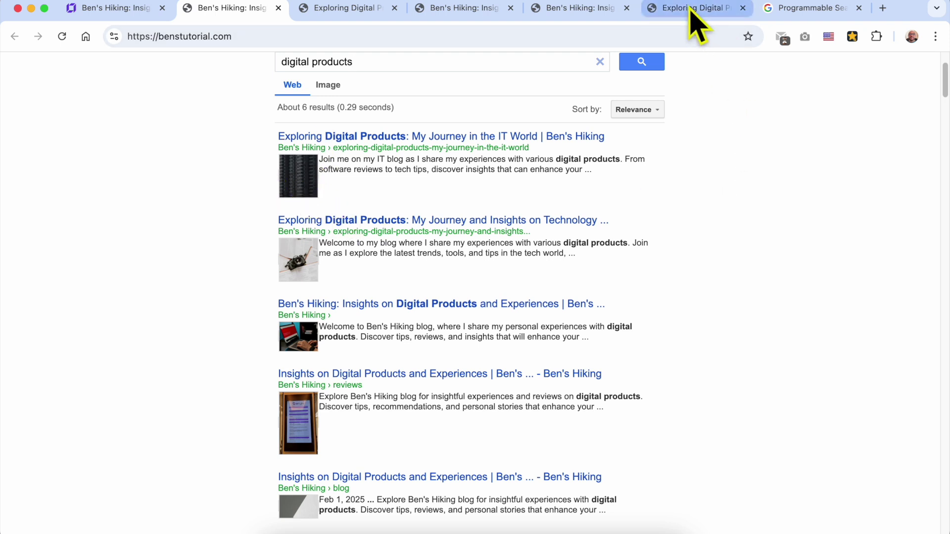
scroll(568, 153, "up", 1)
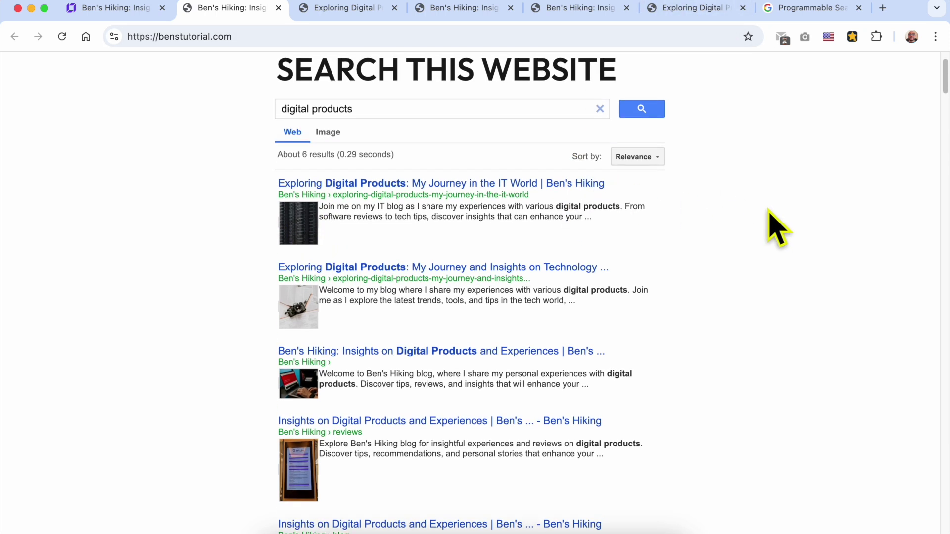
scroll(777, 227, "up", 2)
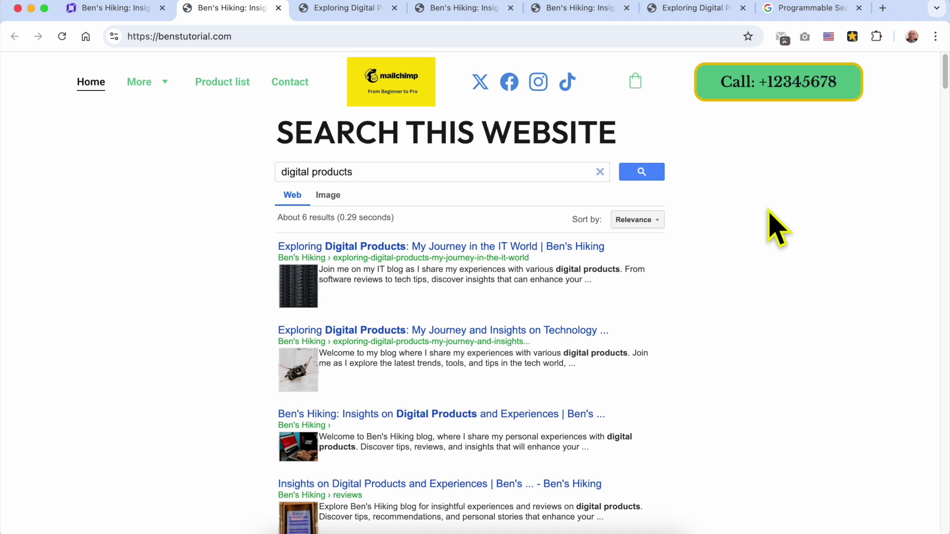